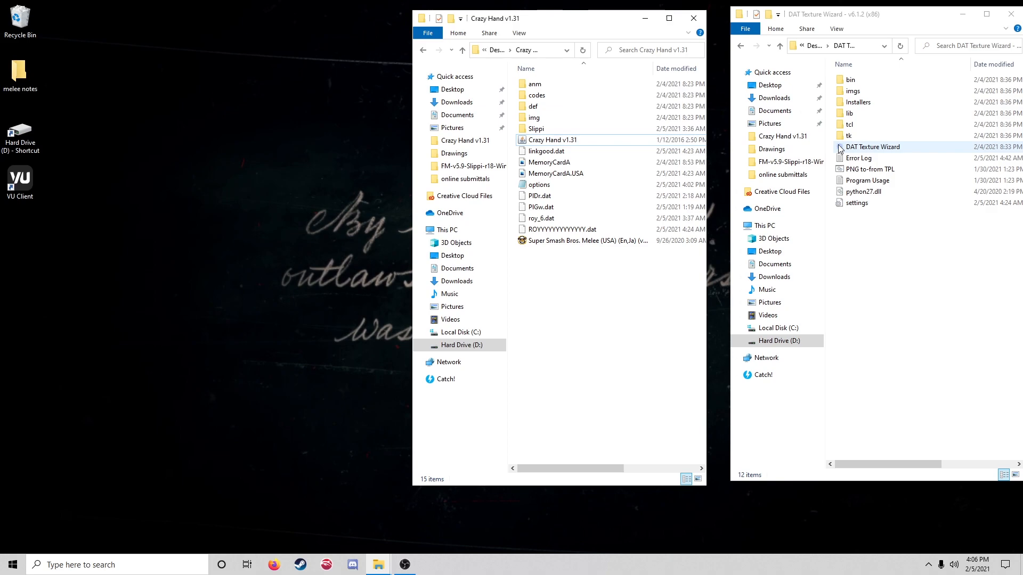
# Make a duplicate of the Super Smash Bros. Melee (USA) (En,Ja) (v1.02) ISO inside the Crazy Hand v1.31 folder
pyautogui.doubleClick(581, 141)
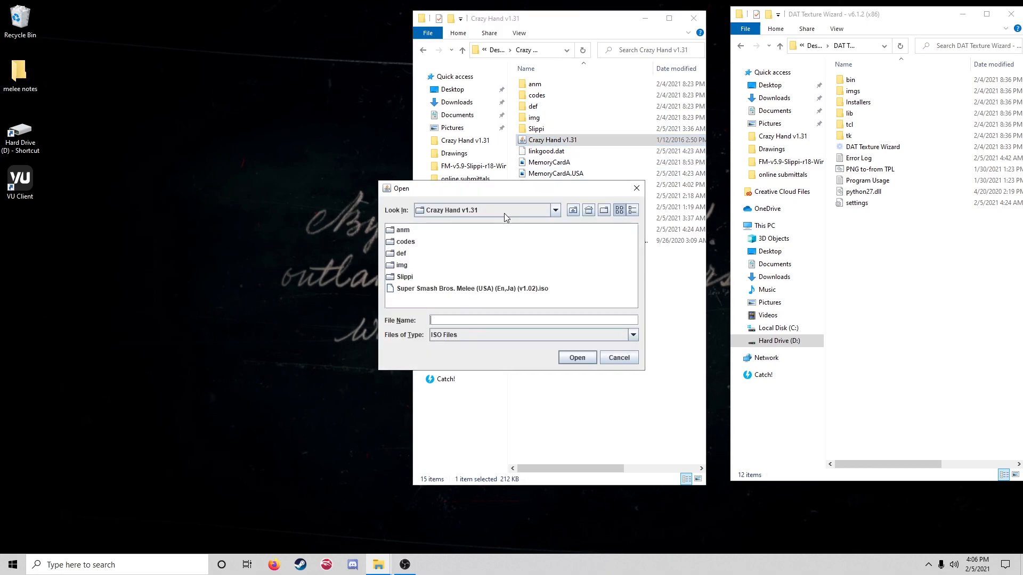
pyautogui.moveTo(539, 193); pyautogui.dragTo(336, 184)
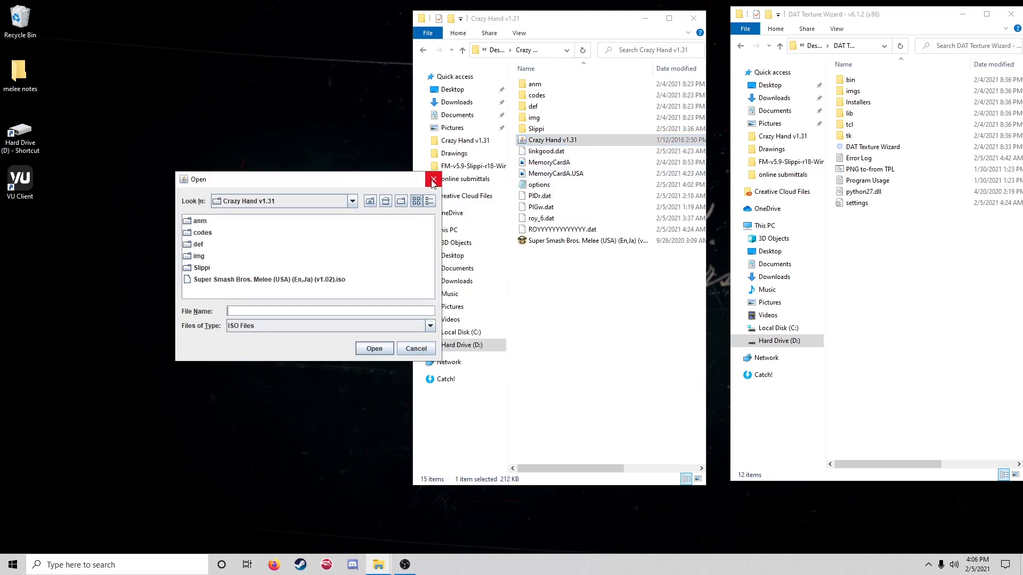
pyautogui.click(558, 242)
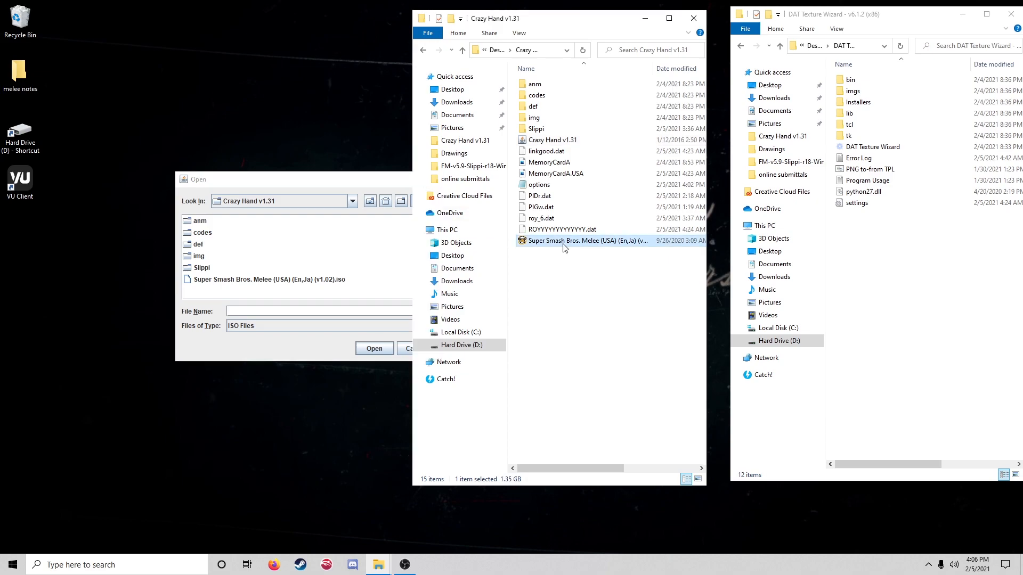
pyautogui.rightClick(558, 244)
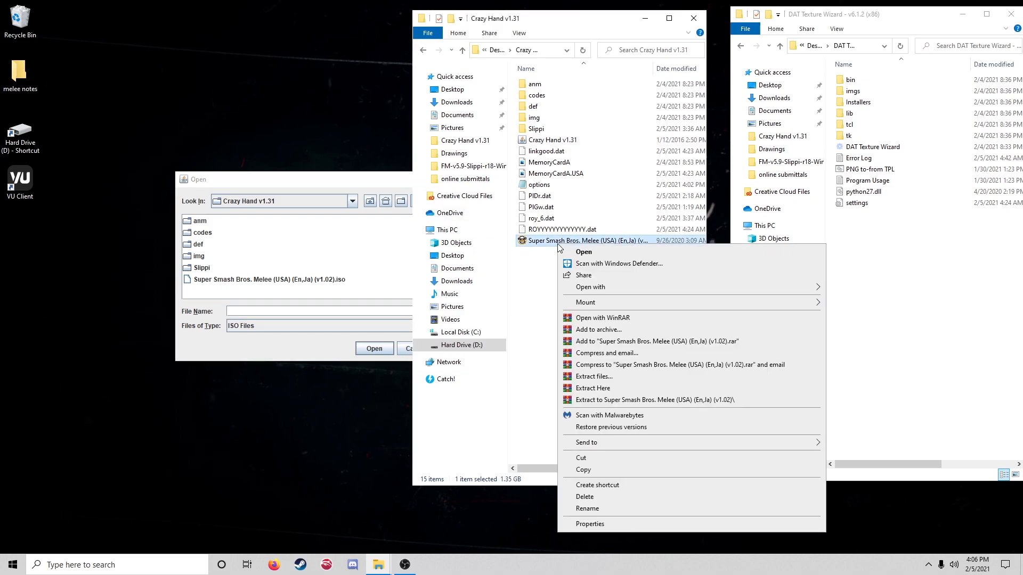
pyautogui.click(586, 464)
pyautogui.rightClick(573, 318)
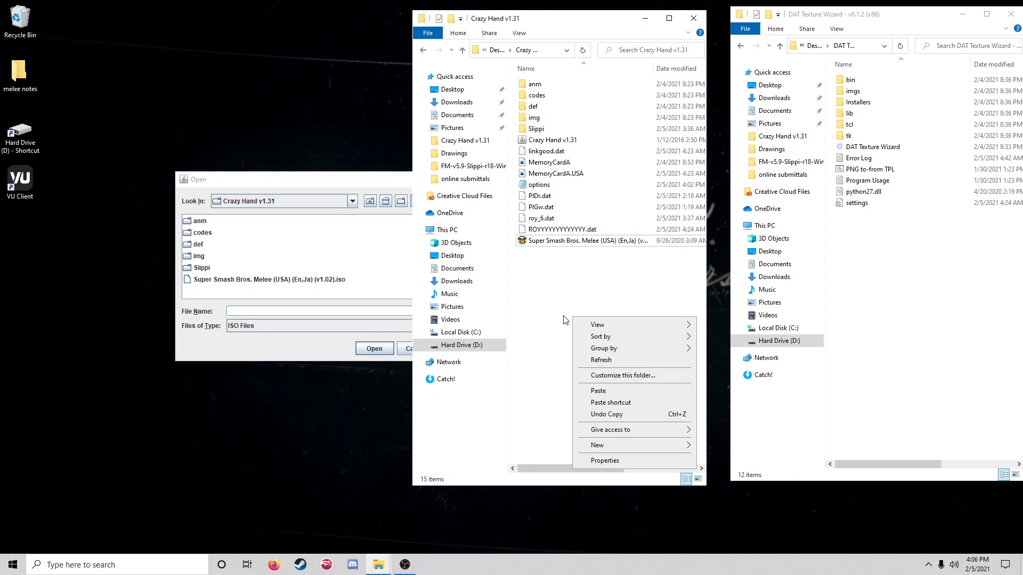
pyautogui.click(564, 245)
pyautogui.rightClick(563, 244)
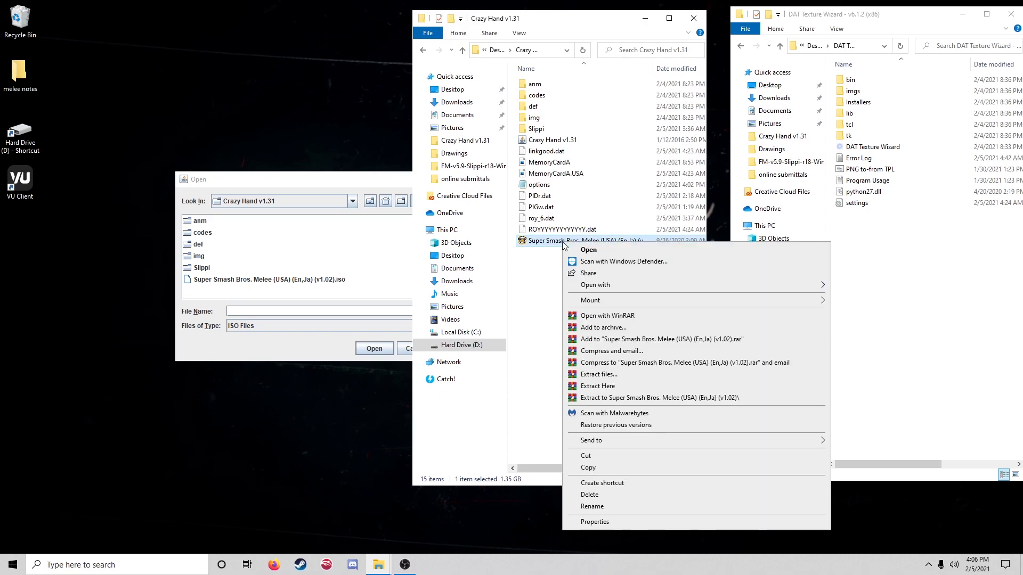
pyautogui.click(580, 468)
pyautogui.rightClick(566, 293)
pyautogui.click(586, 368)
pyautogui.click(576, 254)
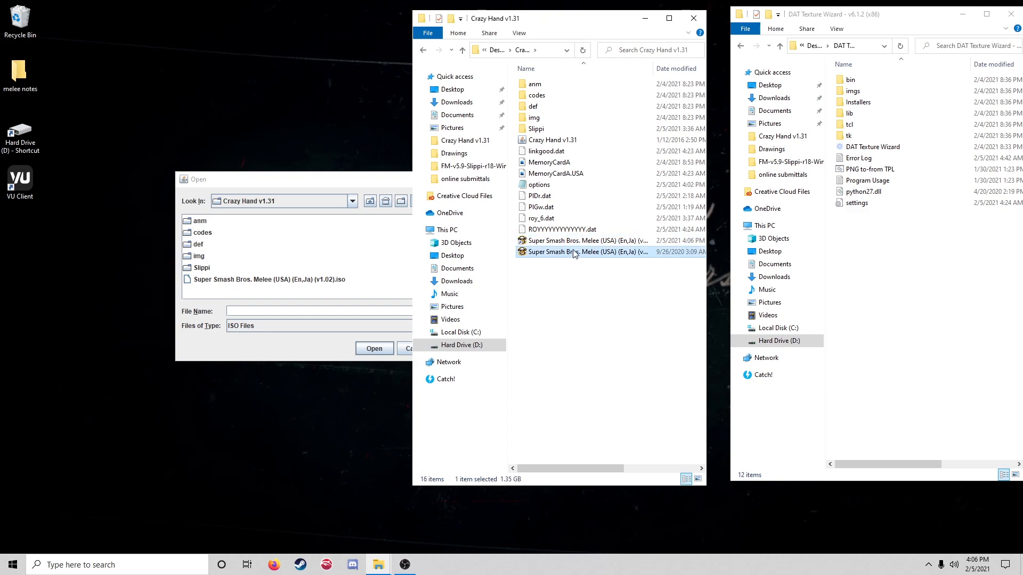
pyautogui.click(575, 241)
pyautogui.rightClick(577, 240)
pyautogui.click(600, 444)
pyautogui.rightClick(546, 277)
pyautogui.press('Escape')
pyautogui.hotkey('ctrl', 'v')
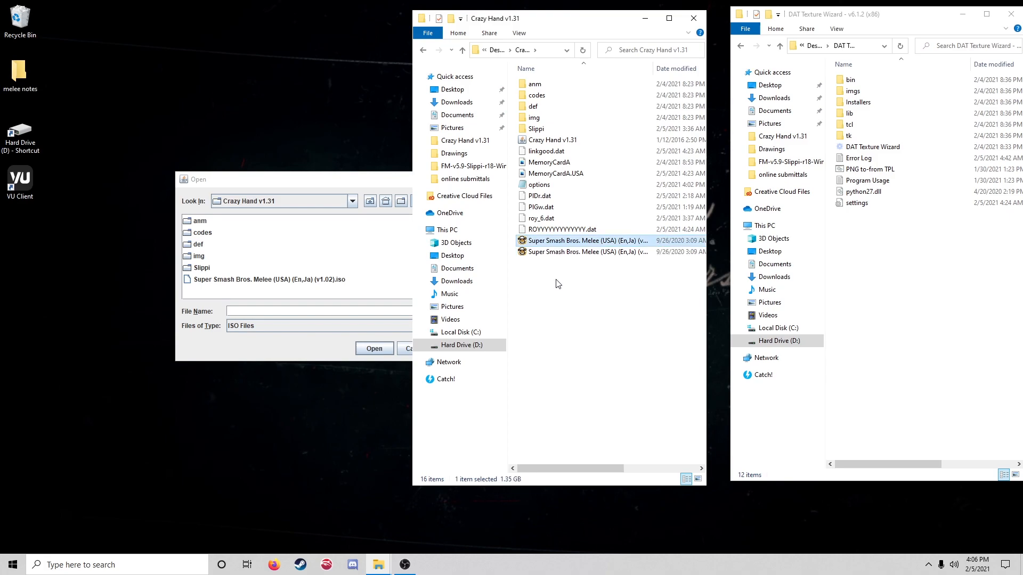
# Rename one of the two Super Smash Bros. Melee ISO files as Crazy Melee
pyautogui.rightClick(560, 254)
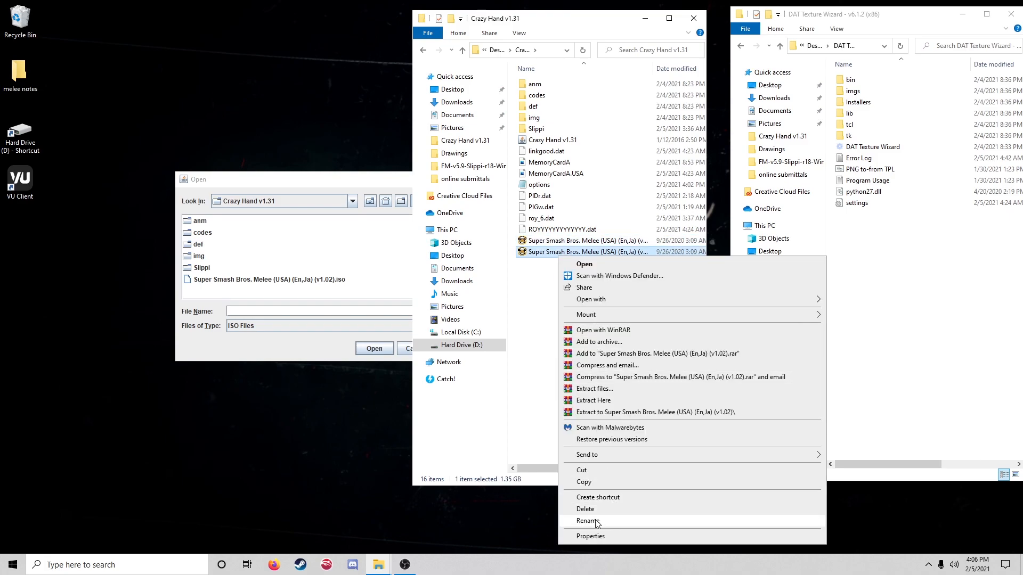
pyautogui.click(608, 521)
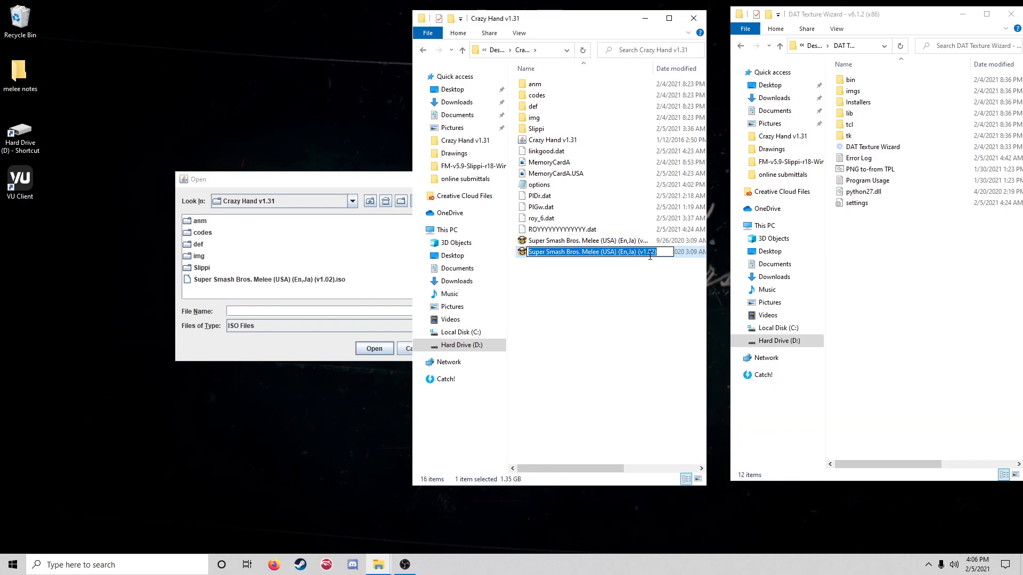
pyautogui.write('Craz')
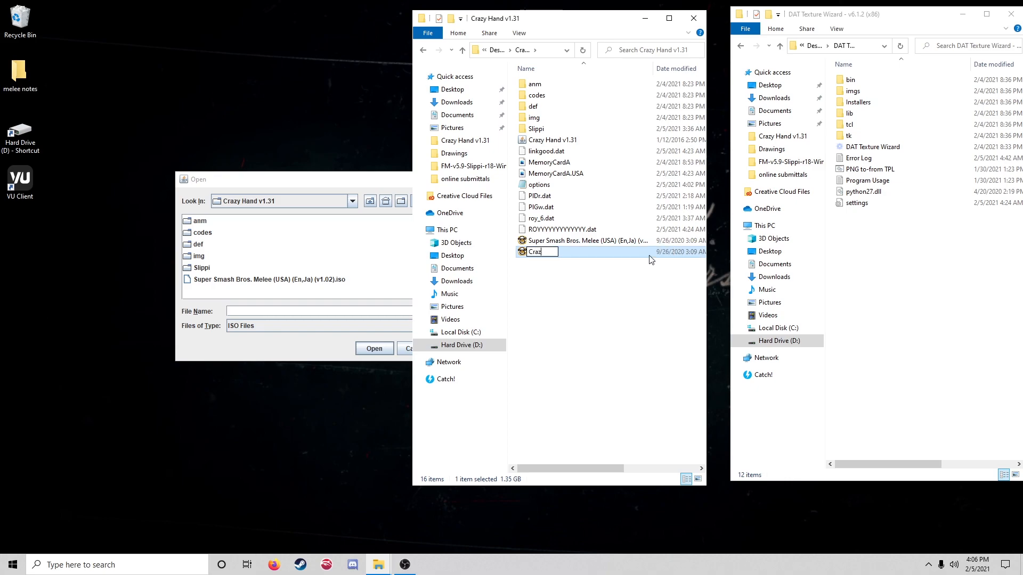
pyautogui.write('y Melee')
pyautogui.click(590, 296)
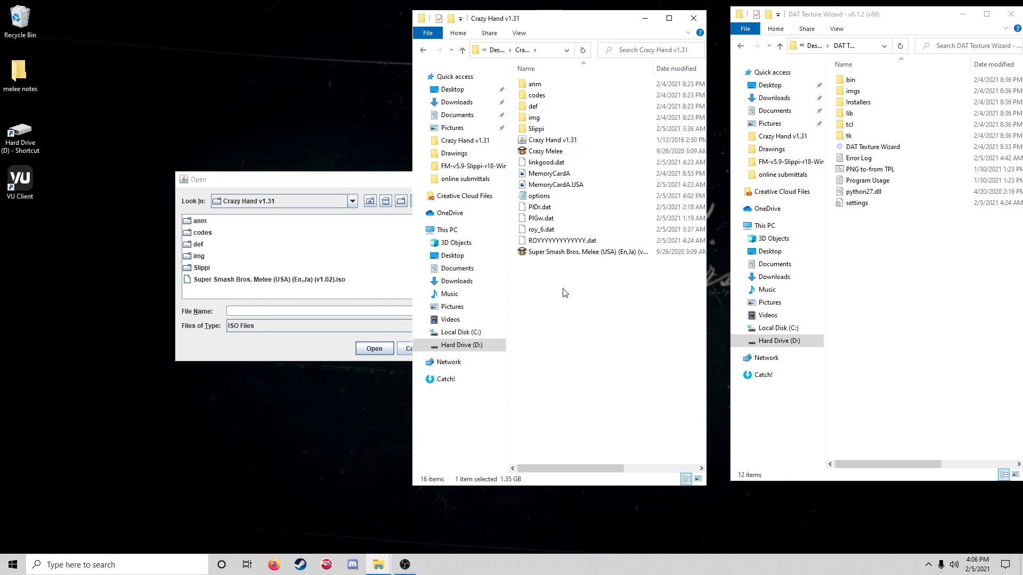
# Cancel the ISO selection that is already open, relaunch Crazy Hand v1.31 and load Crazy Melee.iso
pyautogui.click(375, 174)
pyautogui.click(434, 179)
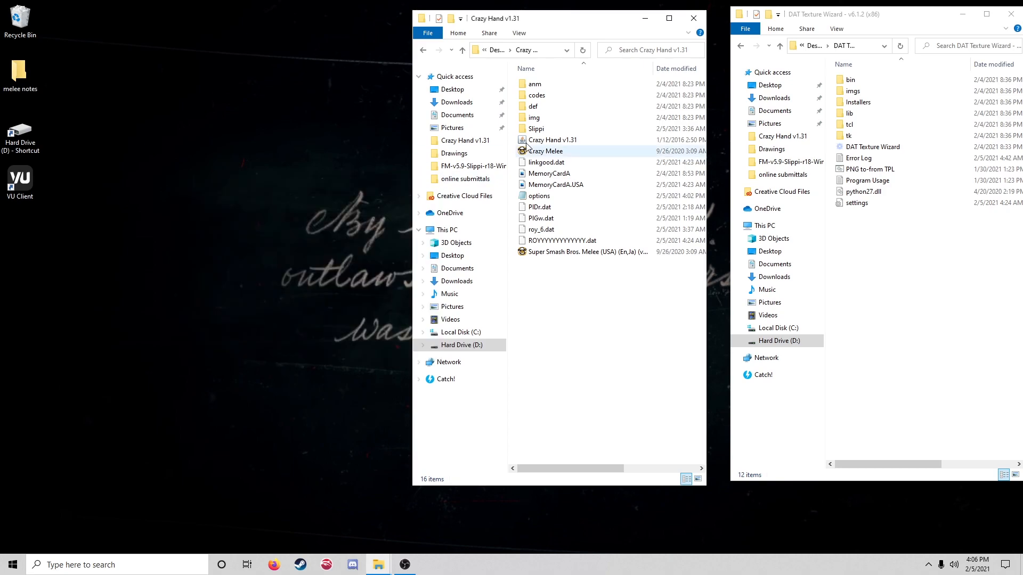
pyautogui.doubleClick(539, 139)
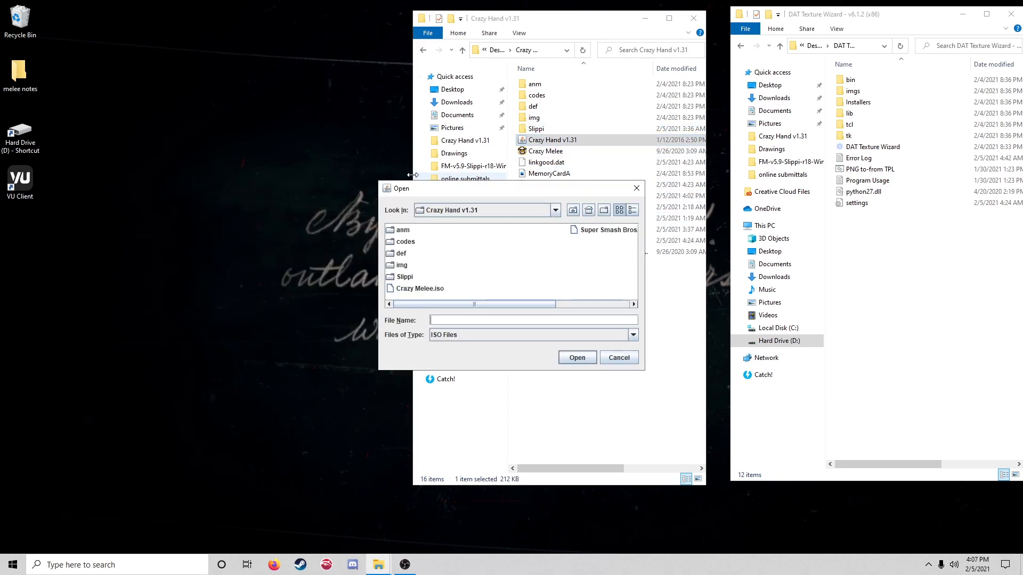
pyautogui.click(400, 289)
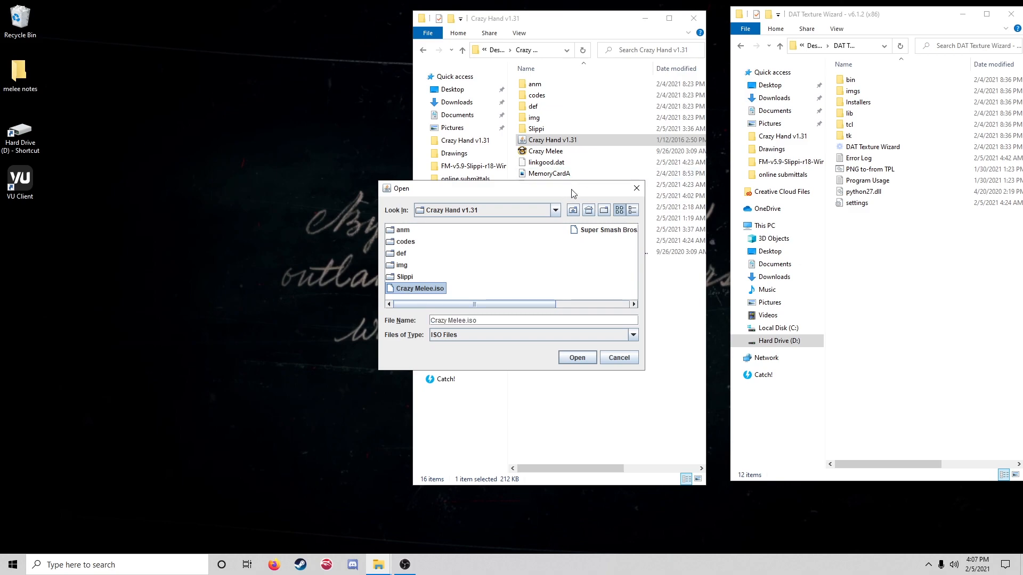
pyautogui.moveTo(574, 195); pyautogui.dragTo(364, 180)
pyautogui.click(221, 276)
pyautogui.doubleClick(184, 274)
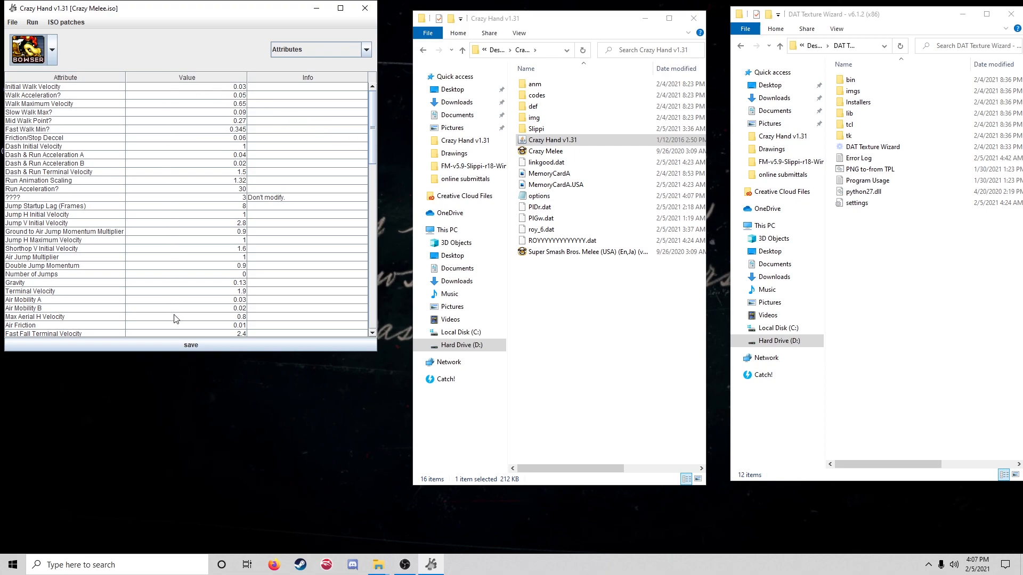
# Switch the edited character to Mr. Game & Watch and move the Crazy Hand window clear of the screen's corner
pyautogui.click(54, 61)
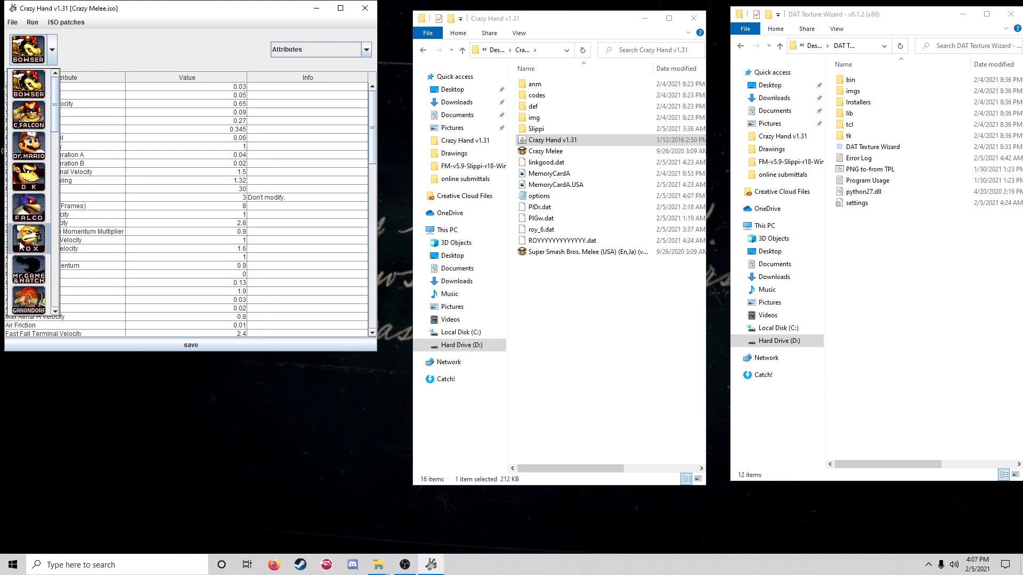
pyautogui.click(29, 269)
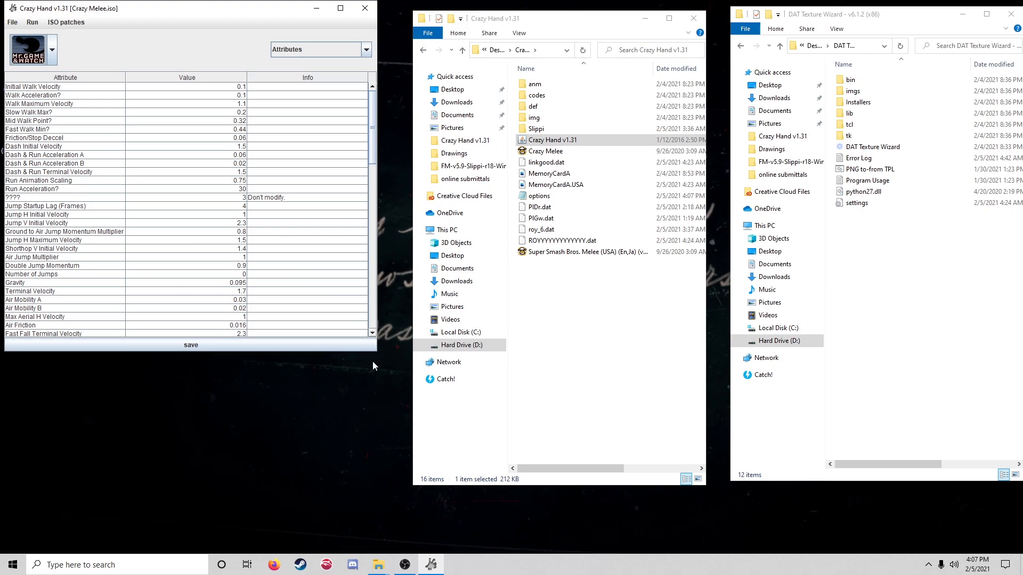
pyautogui.moveTo(261, 14); pyautogui.dragTo(294, 35)
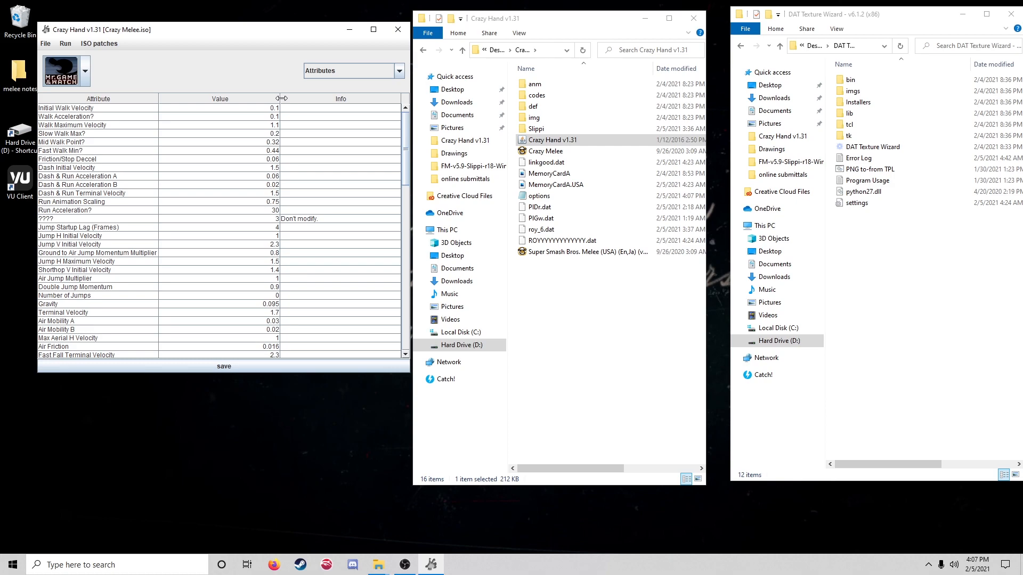
# Look through Mr. Game & Watch's whole attribute list and examine the Friction/Stop Deccel entry
pyautogui.scroll(-3, 176, 324)
pyautogui.scroll(-15, 176, 324)
pyautogui.scroll(18, 187, 263)
pyautogui.click(188, 163)
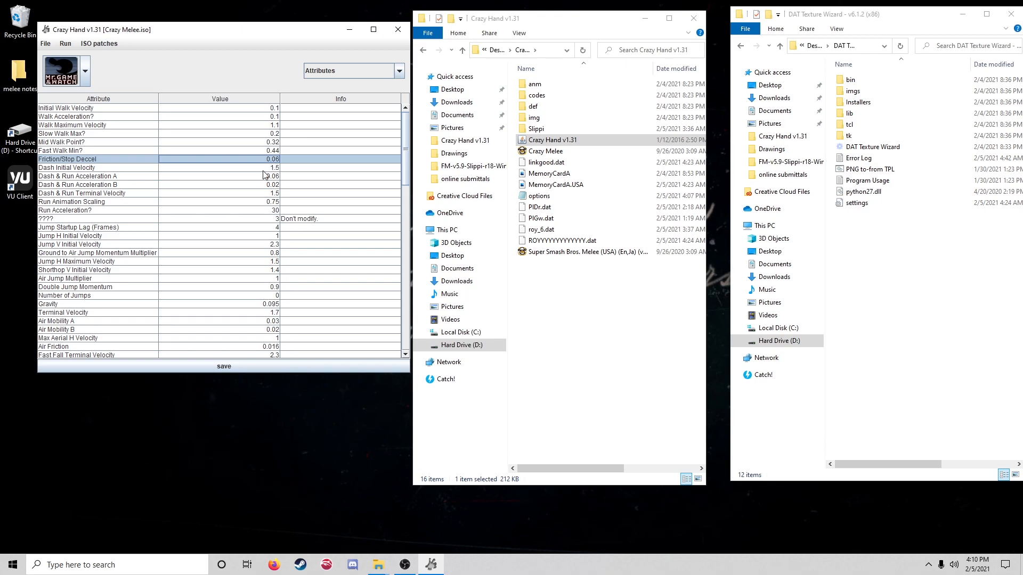
# Examine the Dash Initial Velocity, Dash & Run Acceleration A and B, and Dash & Run Terminal Velocity attributes
pyautogui.click(264, 170)
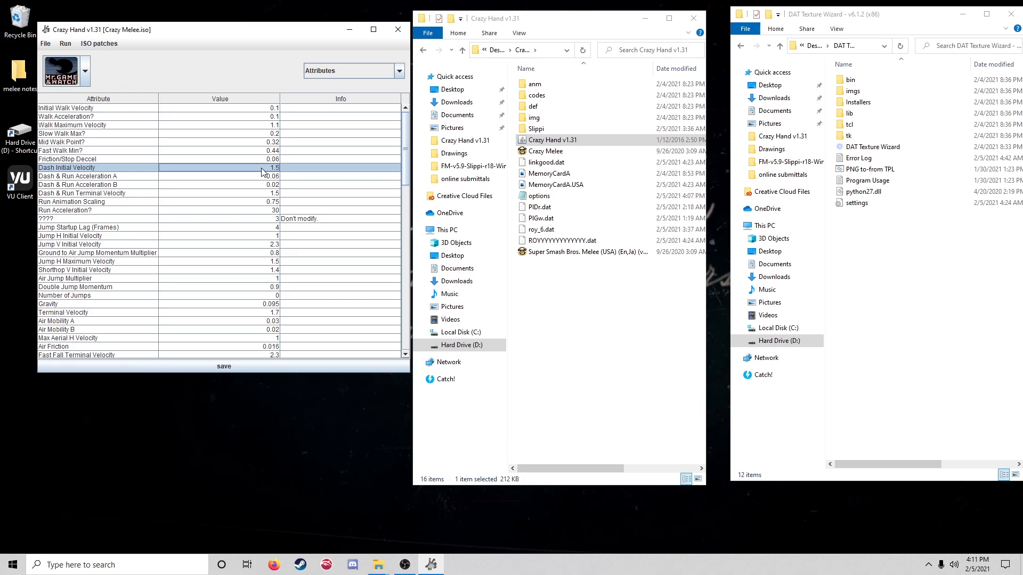
pyautogui.click(259, 178)
pyautogui.click(253, 186)
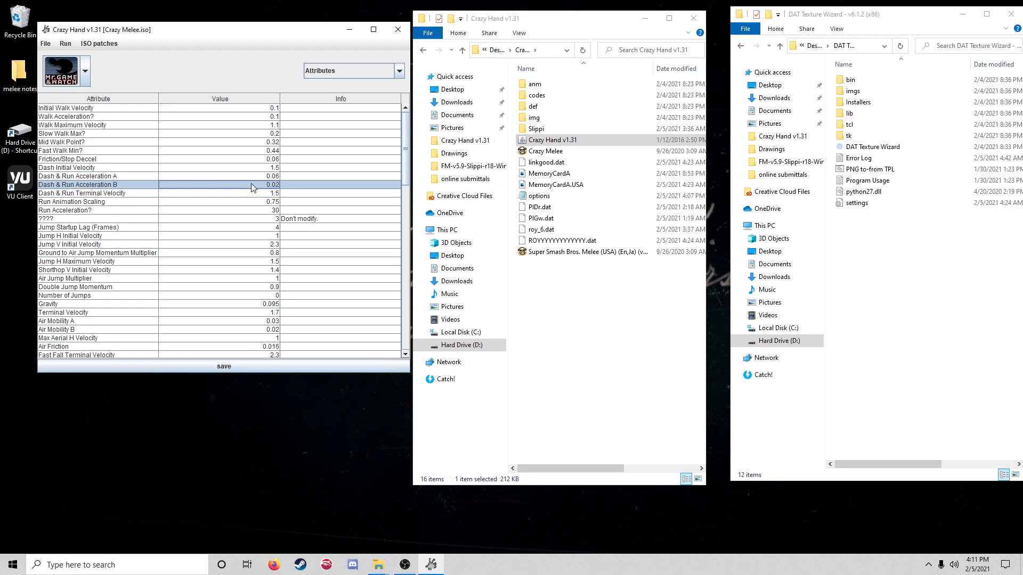
pyautogui.click(253, 179)
pyautogui.click(251, 183)
pyautogui.click(252, 178)
pyautogui.click(250, 186)
pyautogui.click(250, 169)
pyautogui.click(251, 176)
pyautogui.click(249, 192)
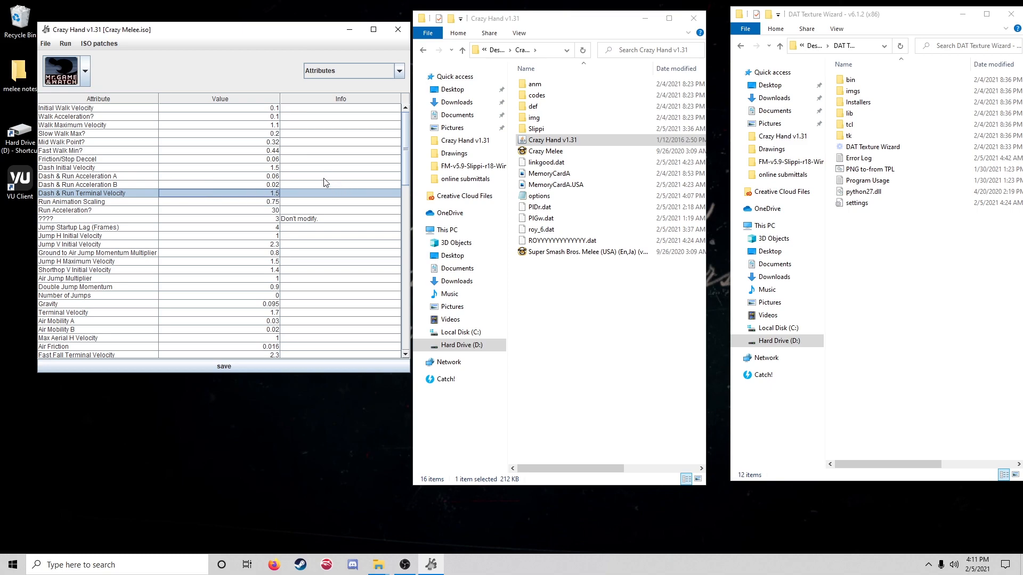
# Compare Dash Initial Velocity with Dash & Run Terminal Velocity, and examine Run Animation Scaling and Run Acceleration
pyautogui.click(274, 167)
pyautogui.click(273, 195)
pyautogui.click(274, 168)
pyautogui.click(274, 196)
pyautogui.click(268, 203)
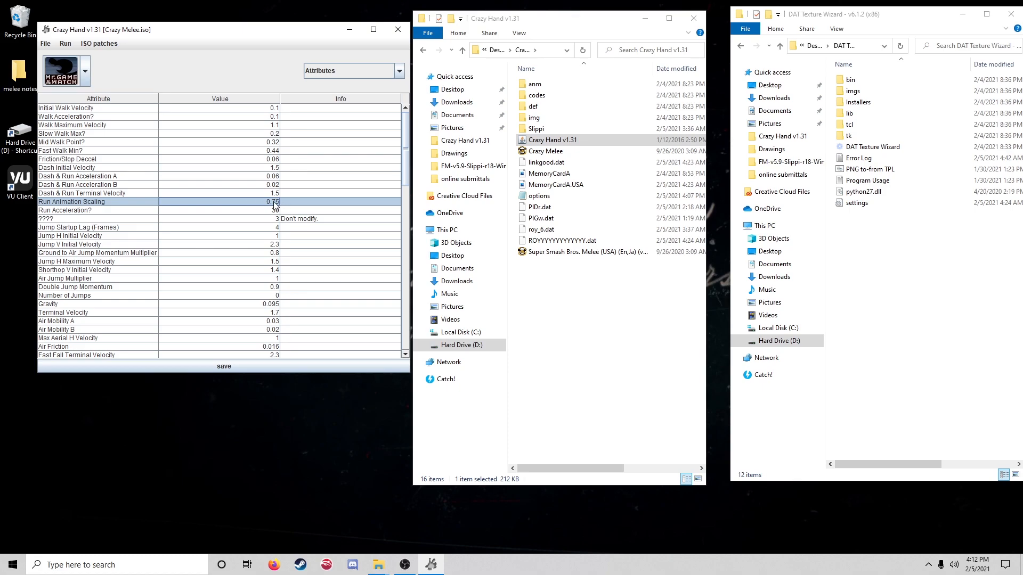
pyautogui.click(231, 211)
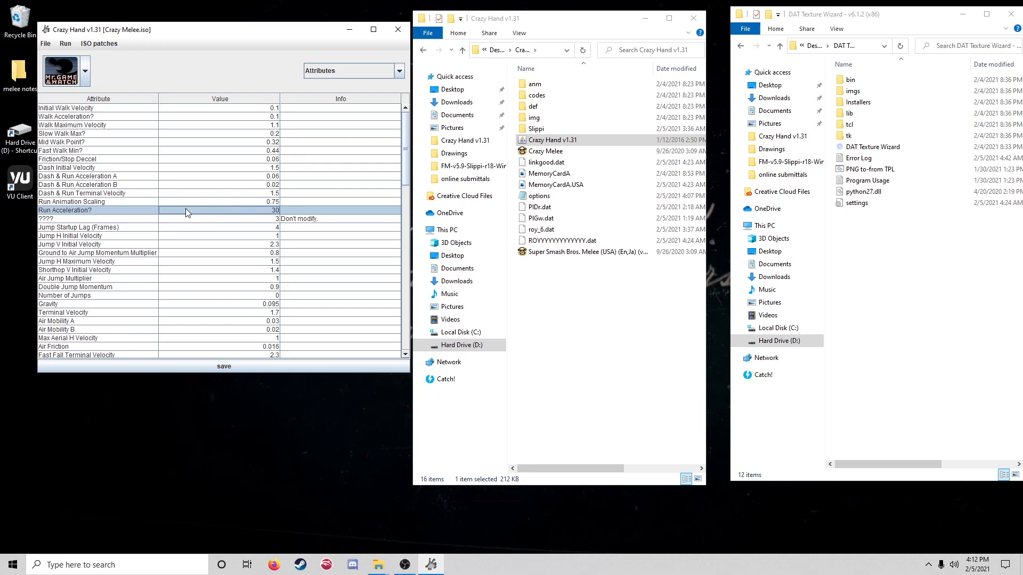
pyautogui.click(251, 192)
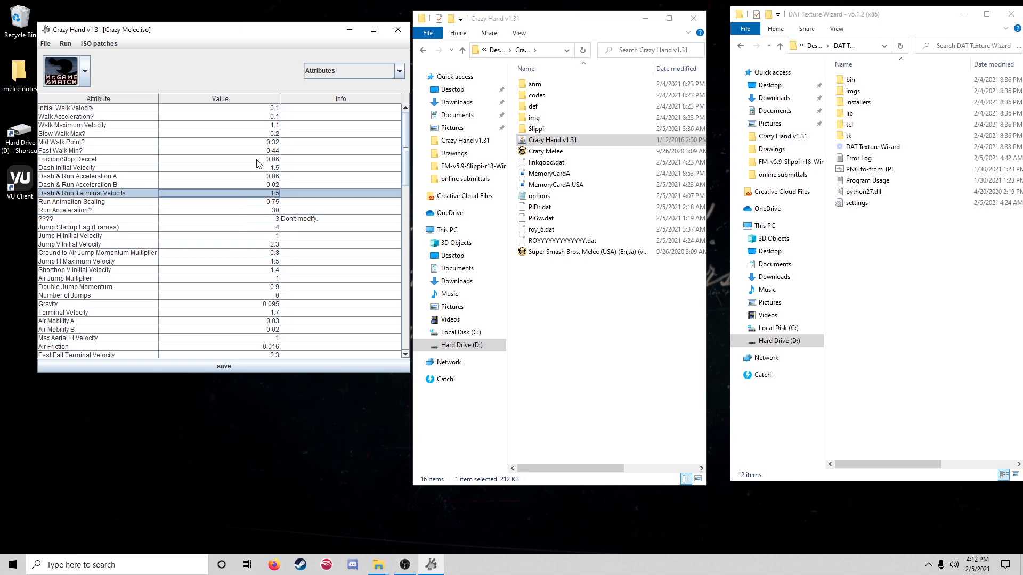
pyautogui.click(256, 168)
pyautogui.click(251, 193)
# Examine the row flagged not to modify and the jump attributes from Jump Startup Lag through Shorthop V Initial Velocity
pyautogui.click(326, 219)
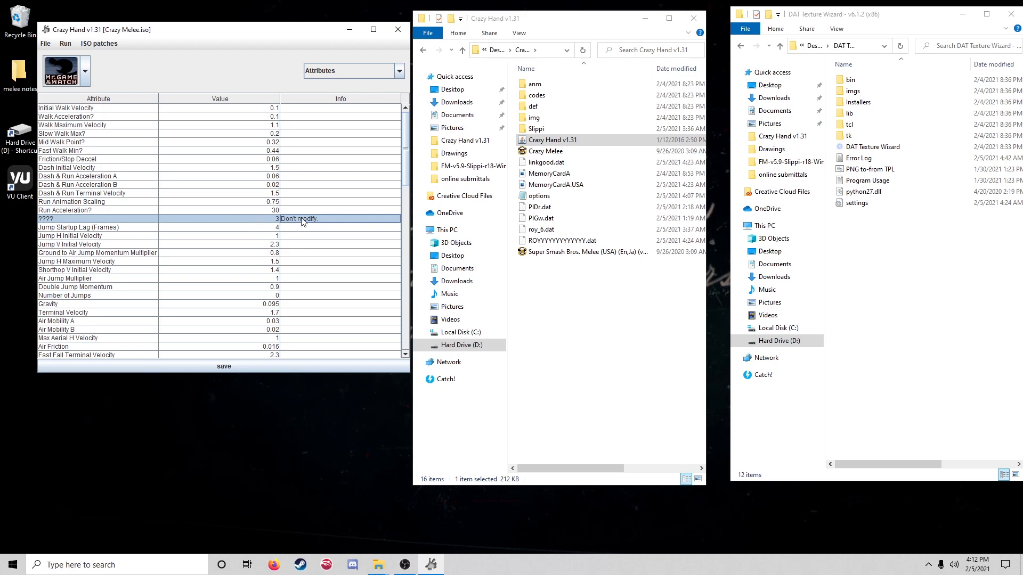
pyautogui.click(210, 230)
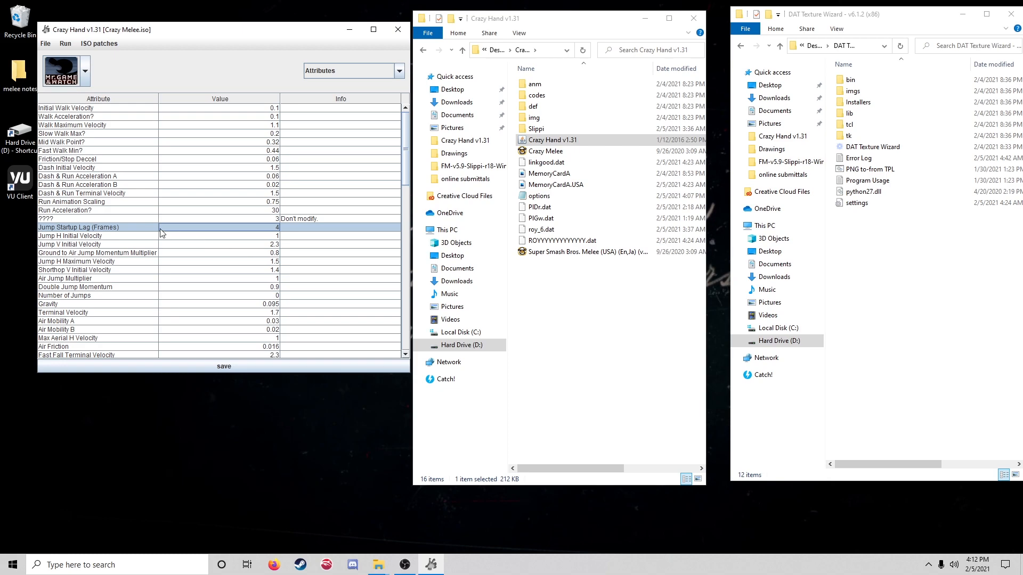
pyautogui.click(313, 220)
pyautogui.click(274, 229)
pyautogui.click(222, 237)
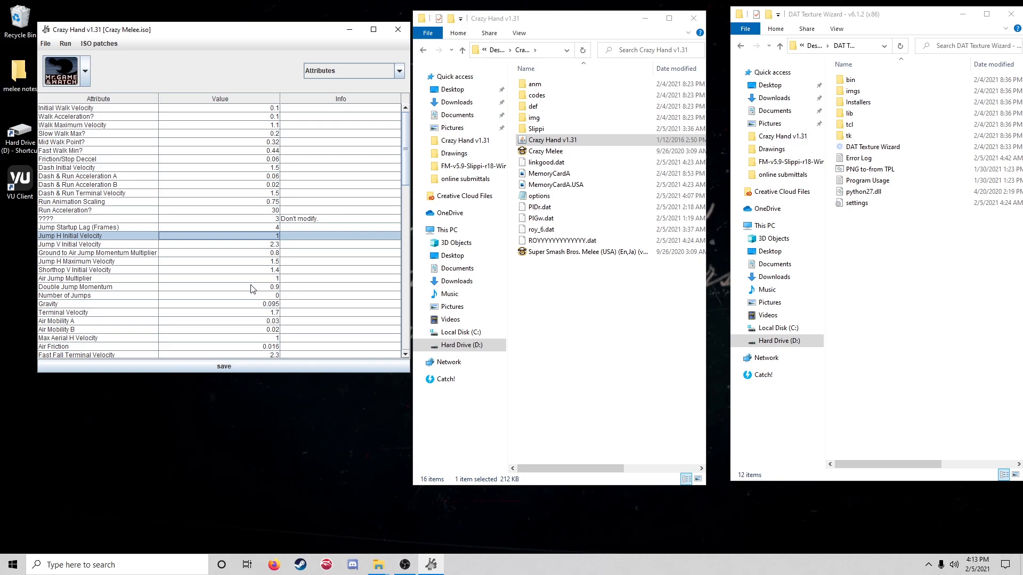
pyautogui.click(192, 248)
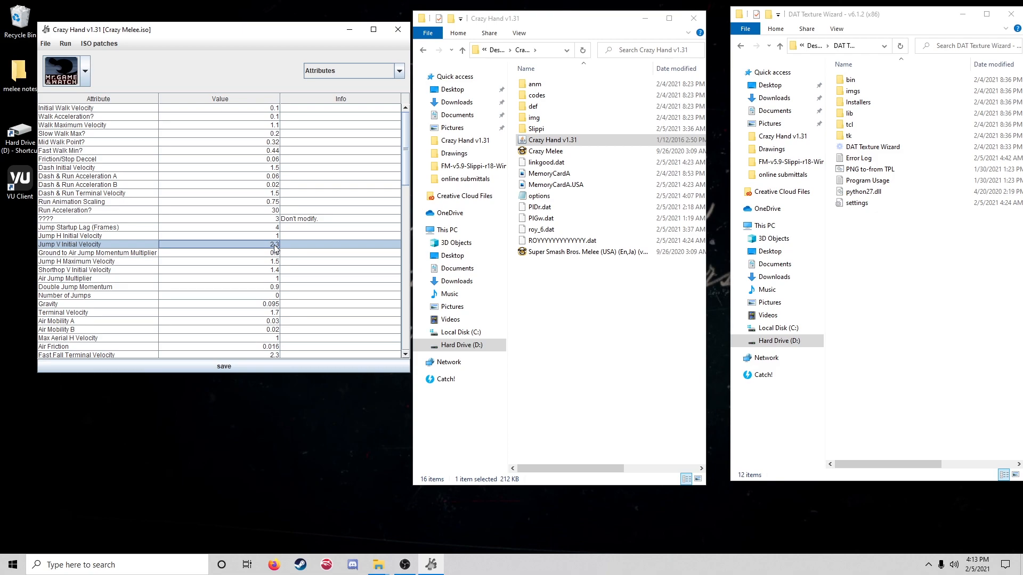
pyautogui.click(260, 228)
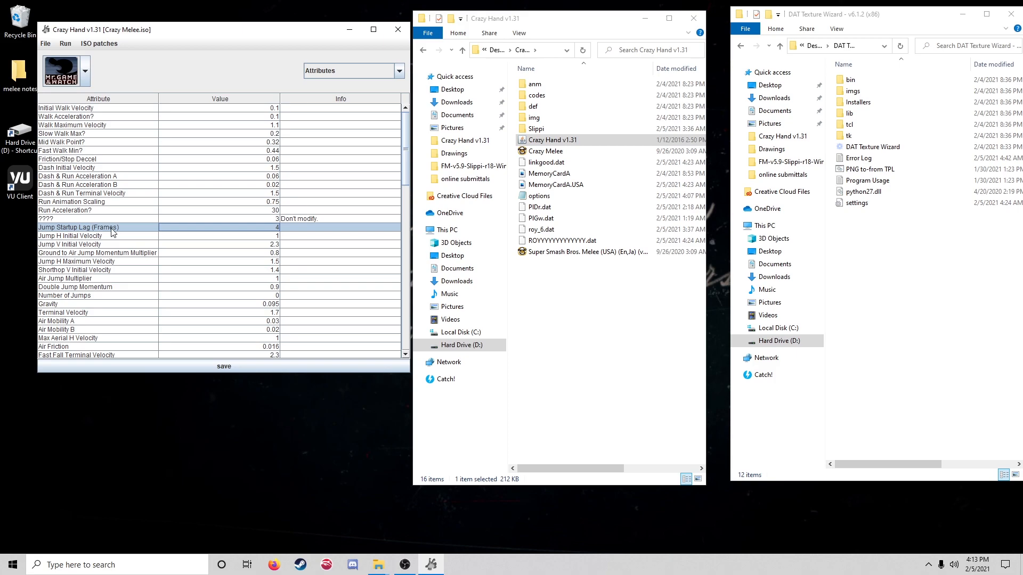
pyautogui.click(202, 245)
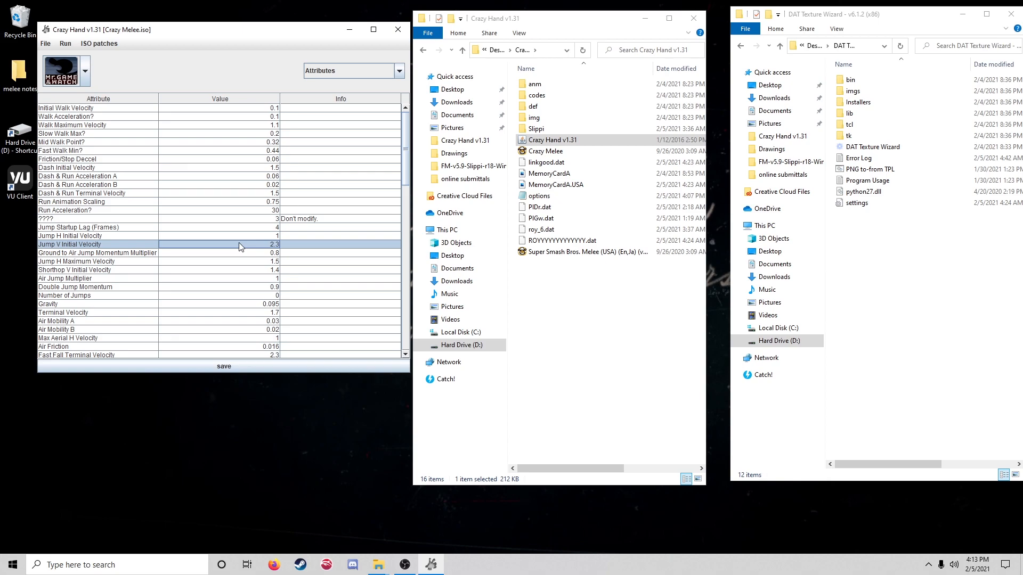
pyautogui.click(165, 254)
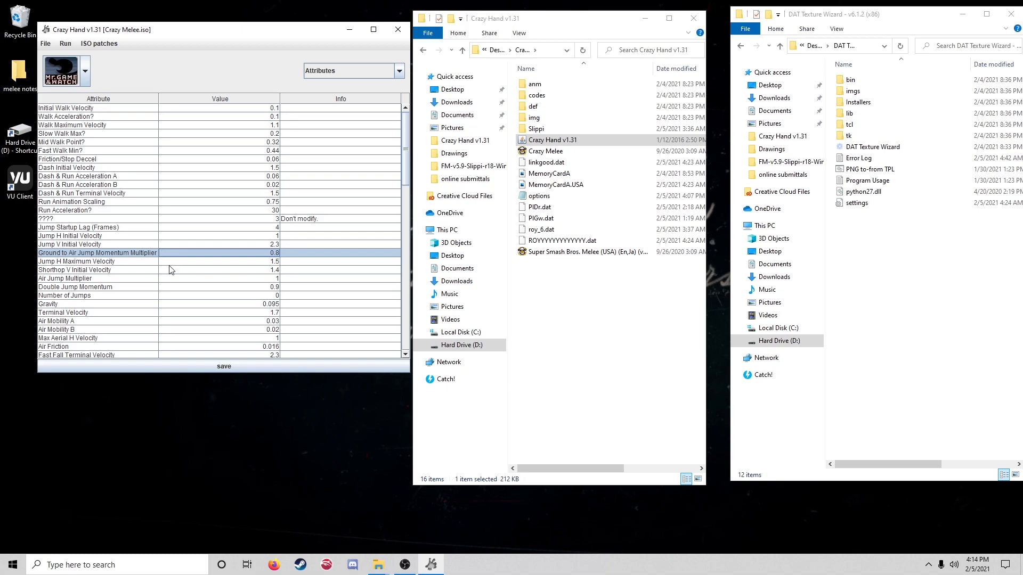
pyautogui.click(182, 260)
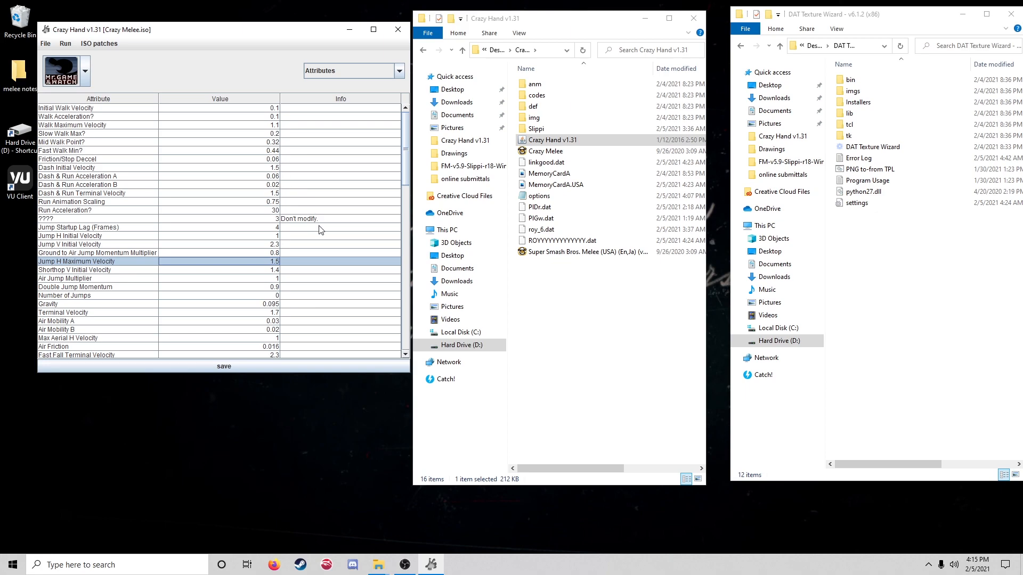
pyautogui.click(264, 273)
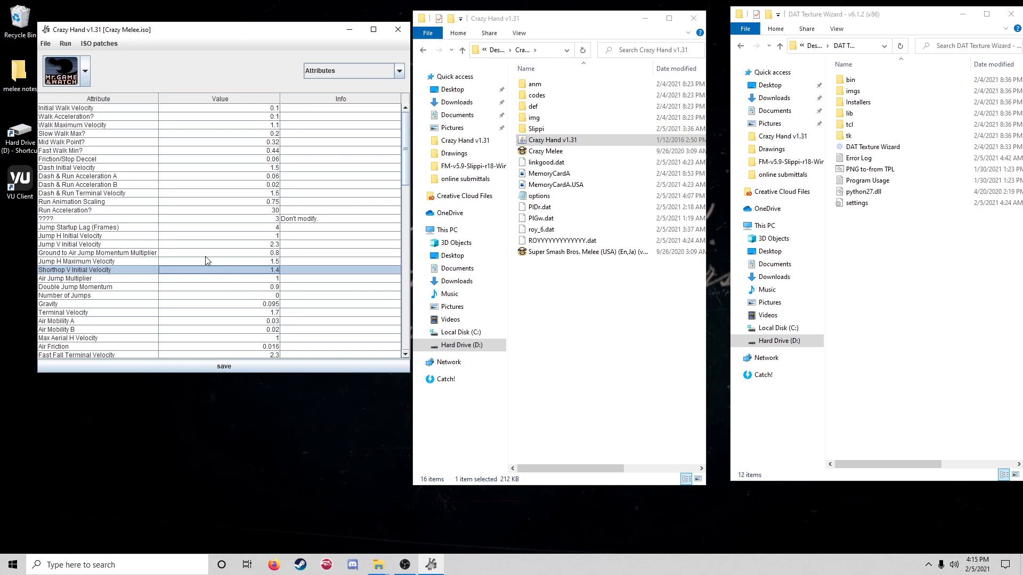
# Compare Jump V Initial Velocity with Shorthop V Initial Velocity, and examine Air Jump Multiplier and Double Jump Momentum
pyautogui.click(250, 246)
pyautogui.click(244, 271)
pyautogui.press('Down')
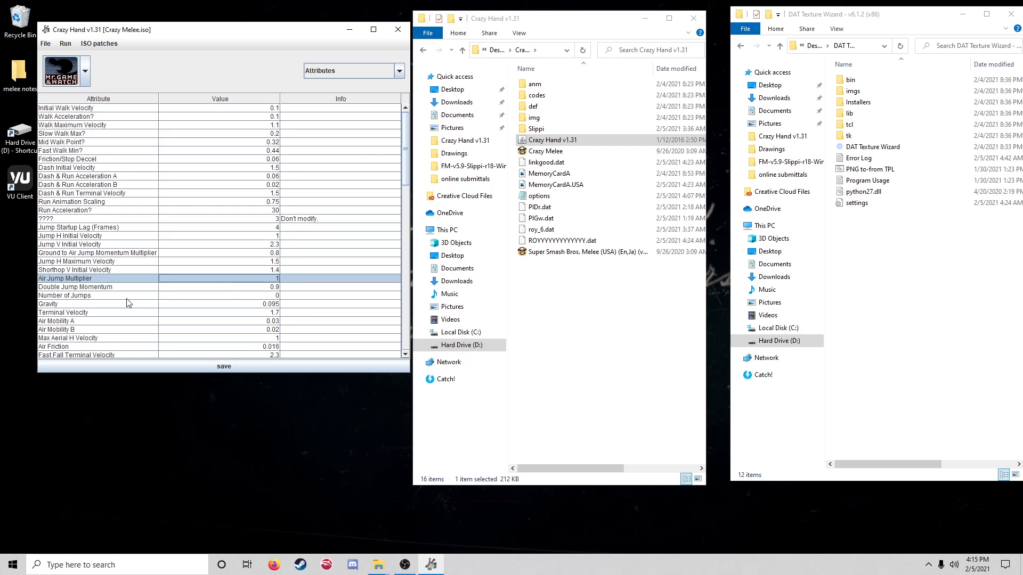
pyautogui.click(263, 290)
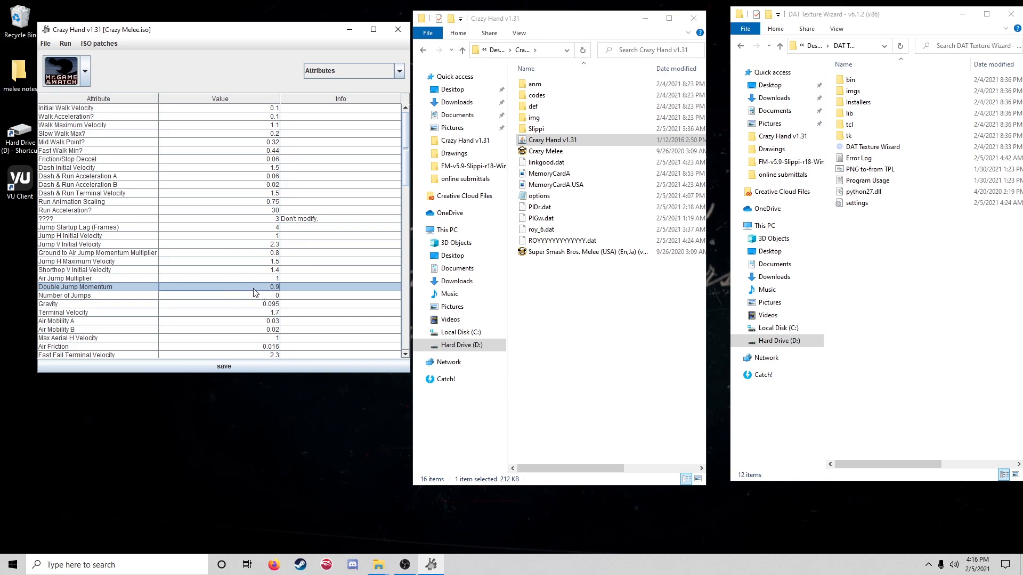
# Examine the Number of Jumps attribute, including its underlying value in edit mode
pyautogui.click(228, 303)
pyautogui.click(230, 295)
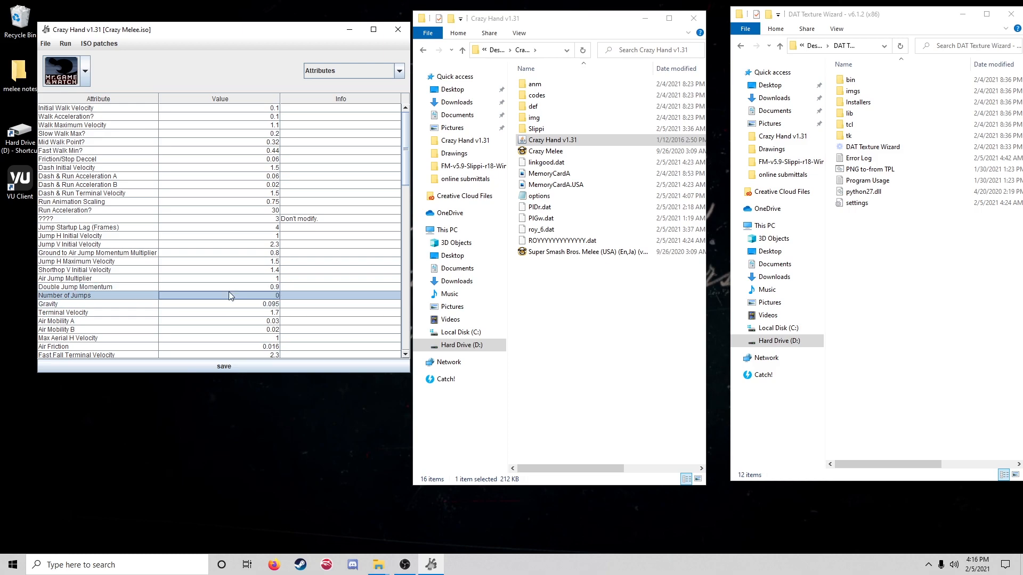
pyautogui.scroll(-7, 228, 292)
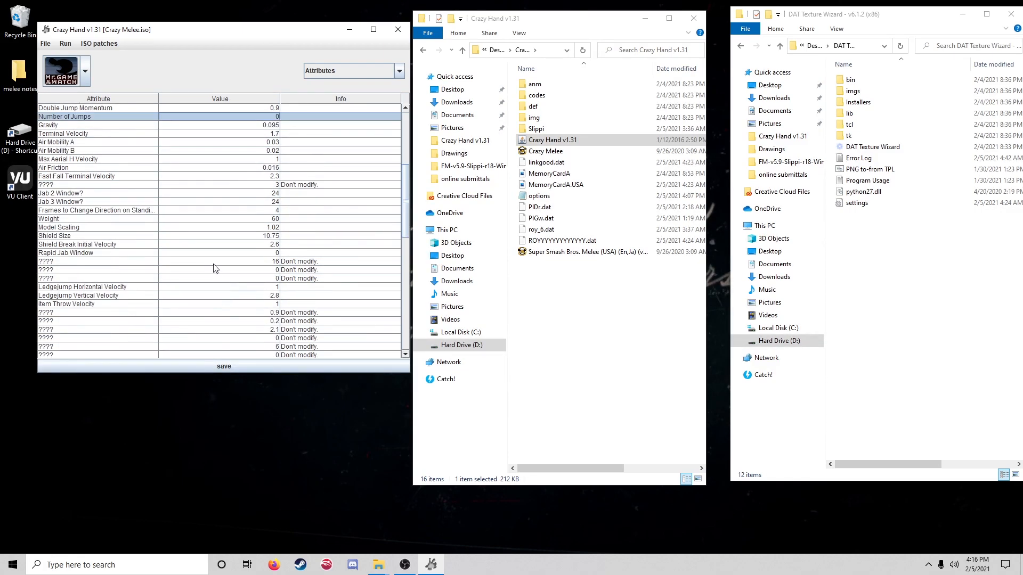
pyautogui.scroll(1, 216, 266)
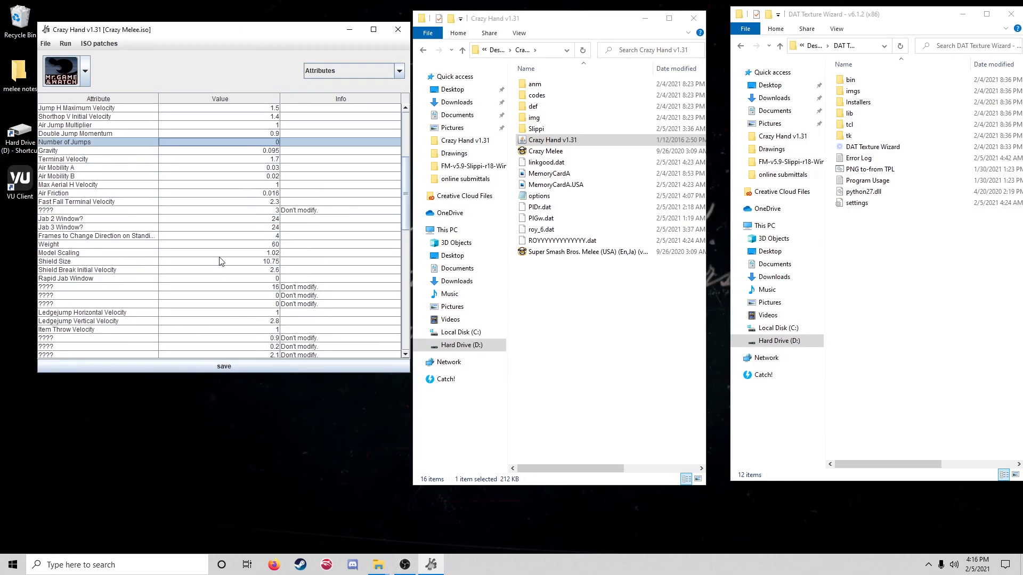
pyautogui.doubleClick(259, 141)
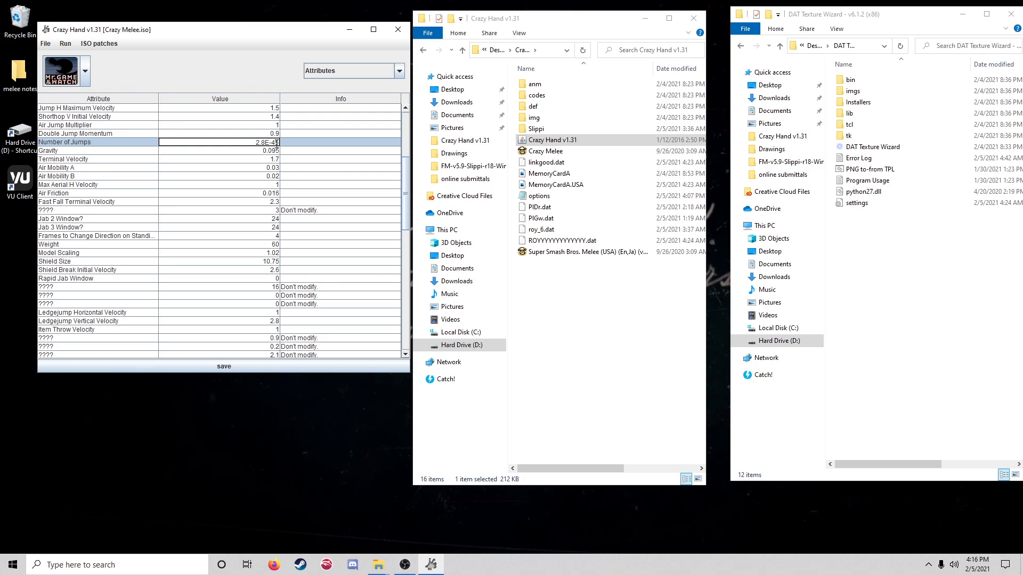
pyautogui.click(256, 153)
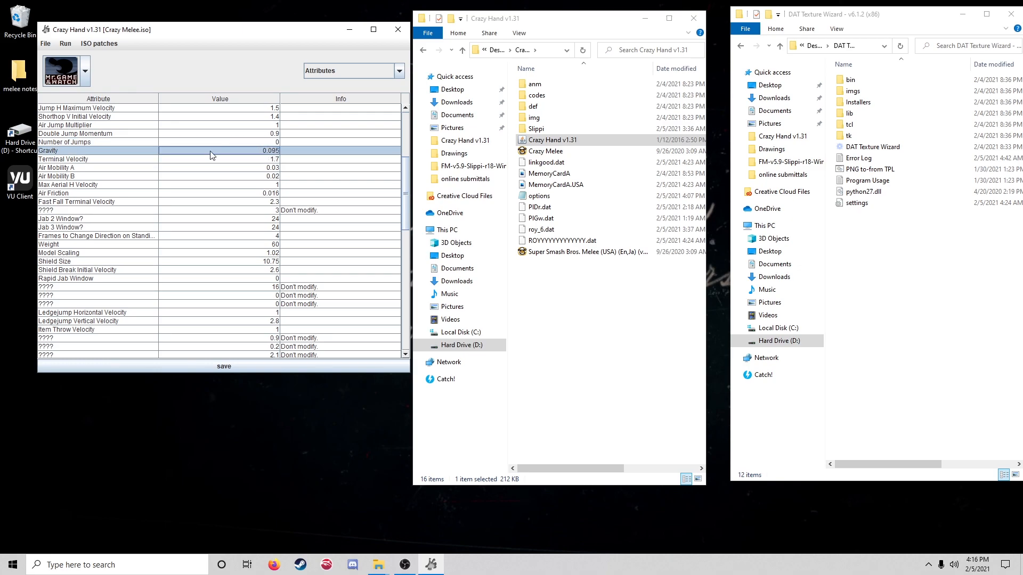
# Examine the Number of Jumps and Gravity attributes against each other
pyautogui.click(222, 144)
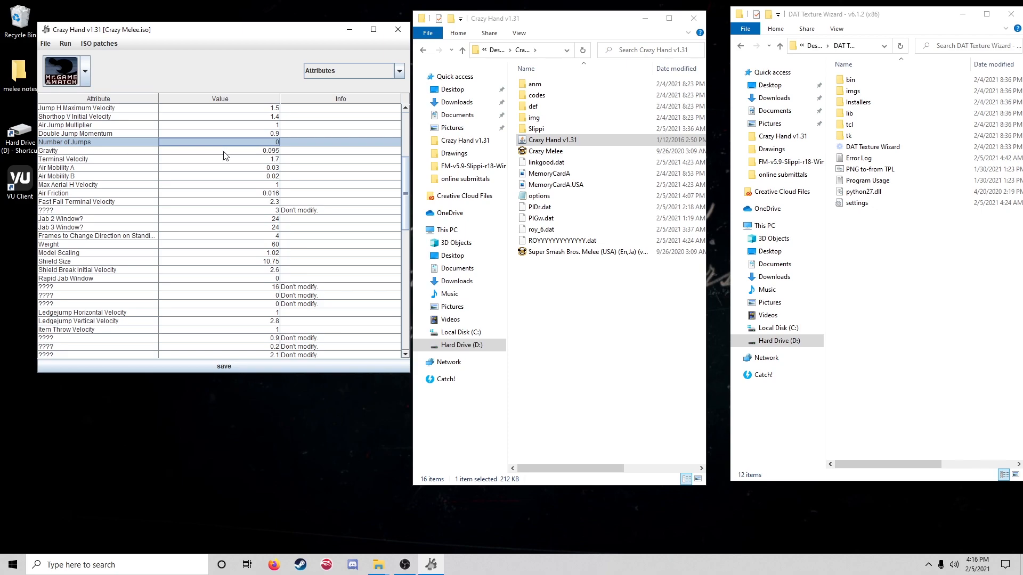
pyautogui.click(224, 150)
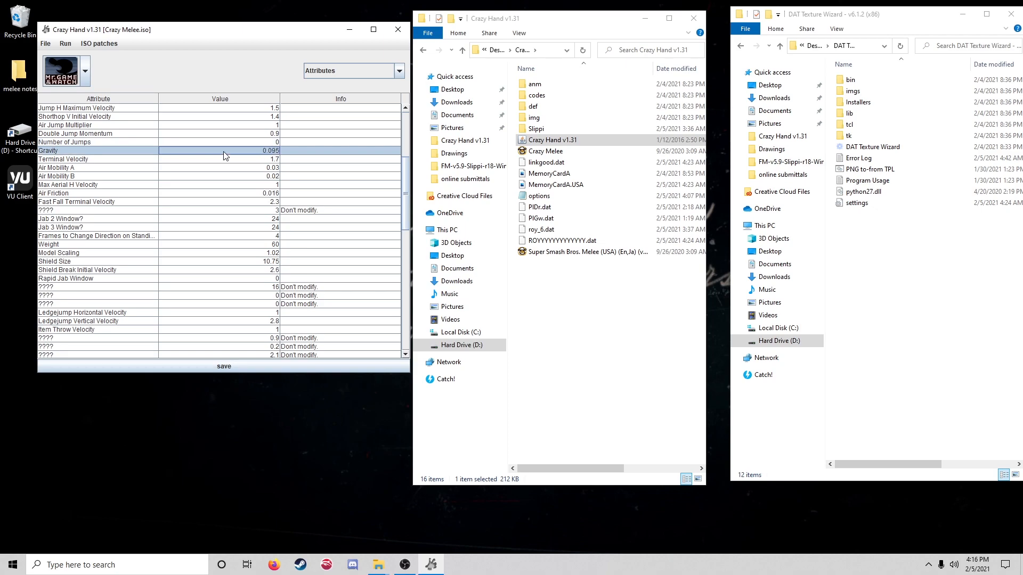
pyautogui.click(229, 142)
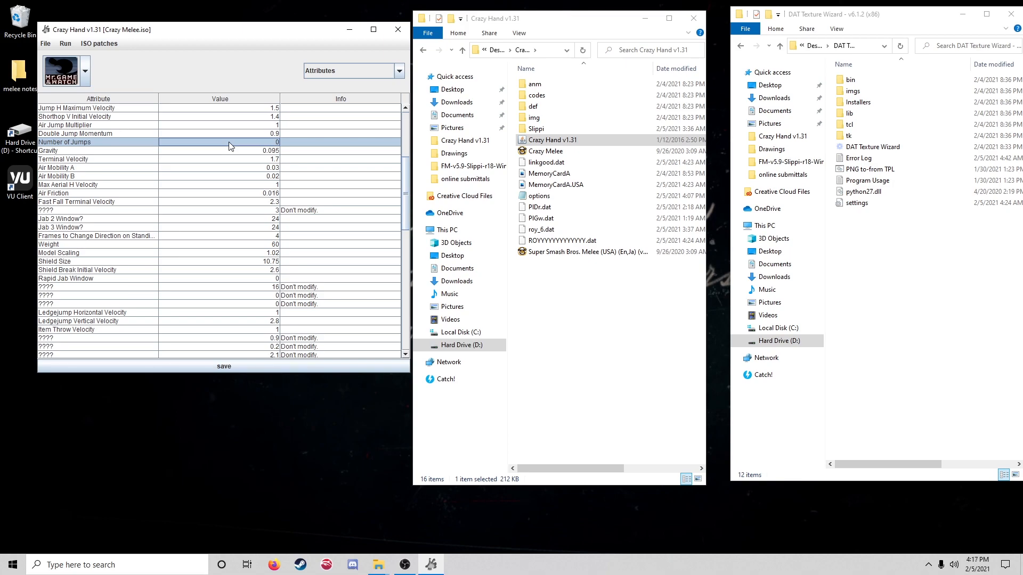
pyautogui.click(232, 151)
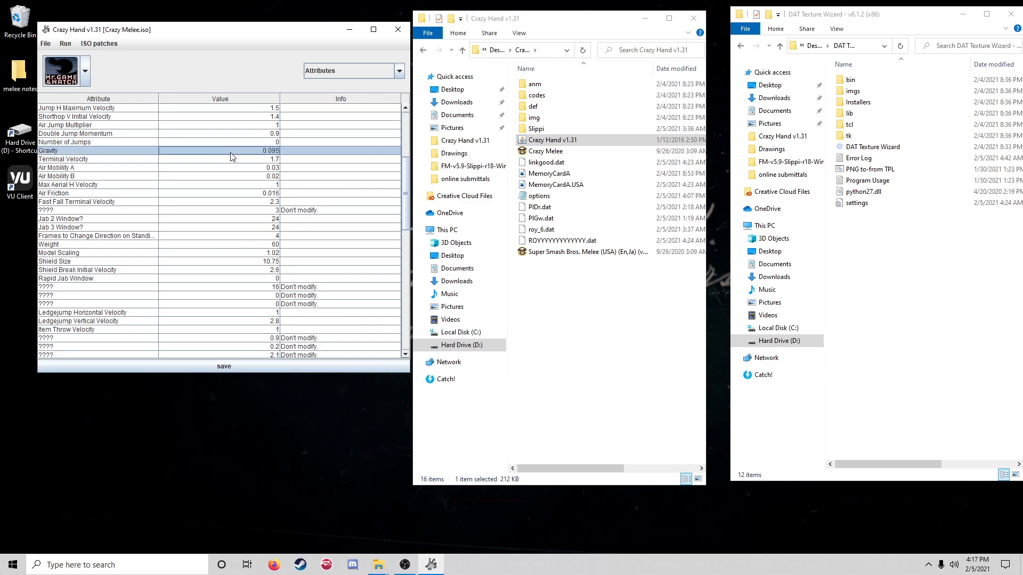
# Examine the Terminal Velocity attribute below Gravity
pyautogui.scroll(-1, 240, 156)
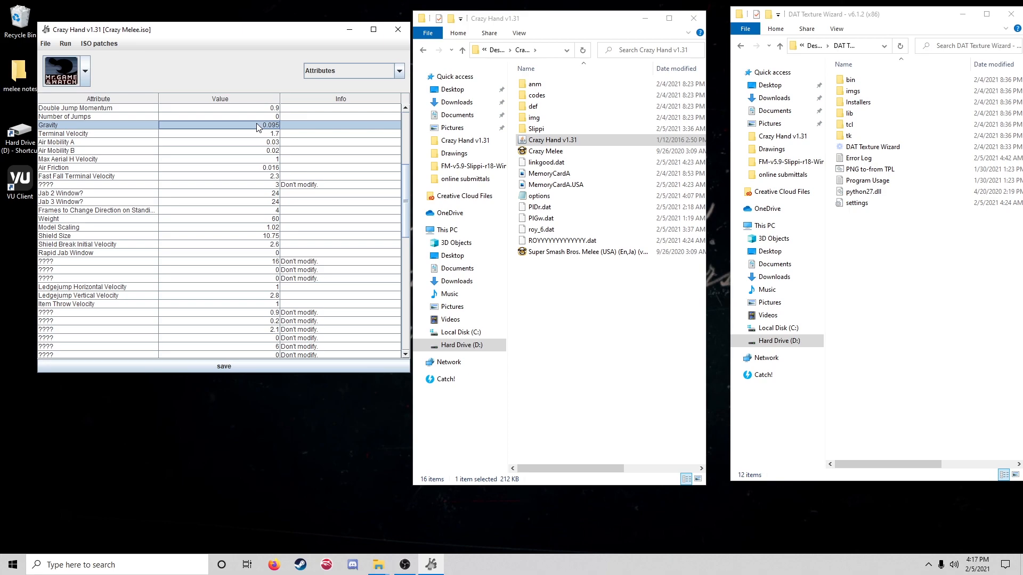
pyautogui.click(255, 136)
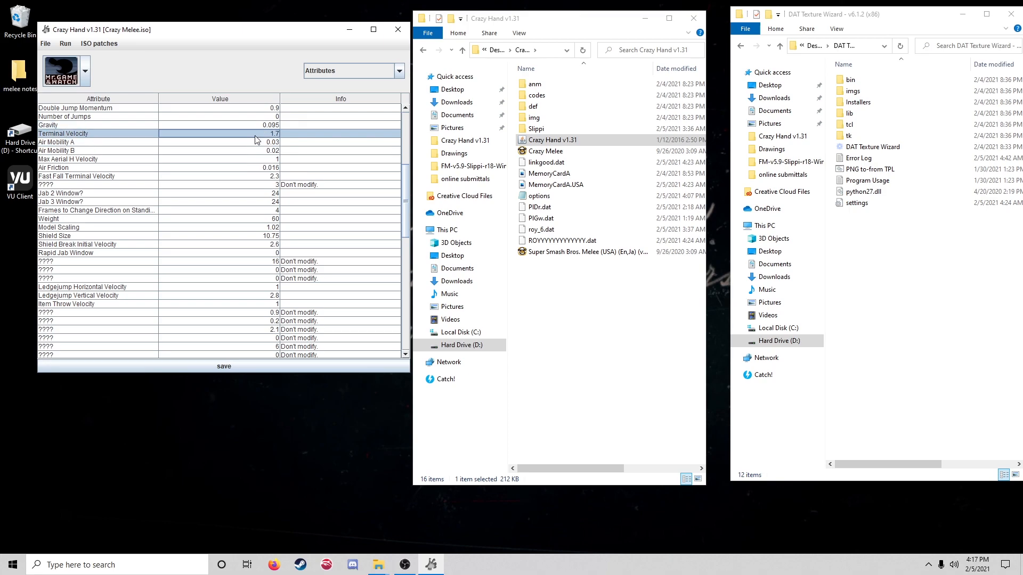
pyautogui.scroll(-1, 255, 131)
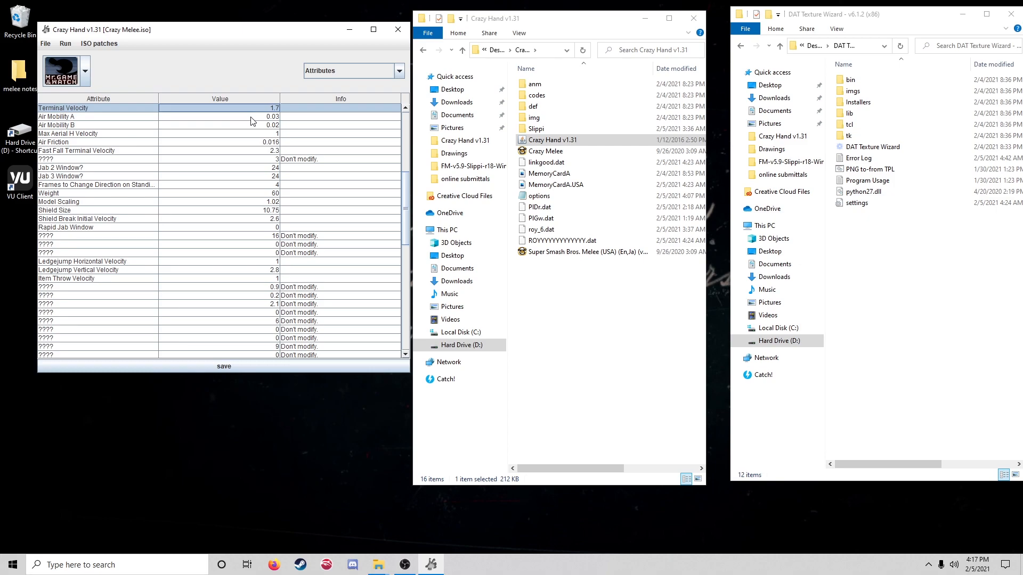
pyautogui.scroll(1, 252, 122)
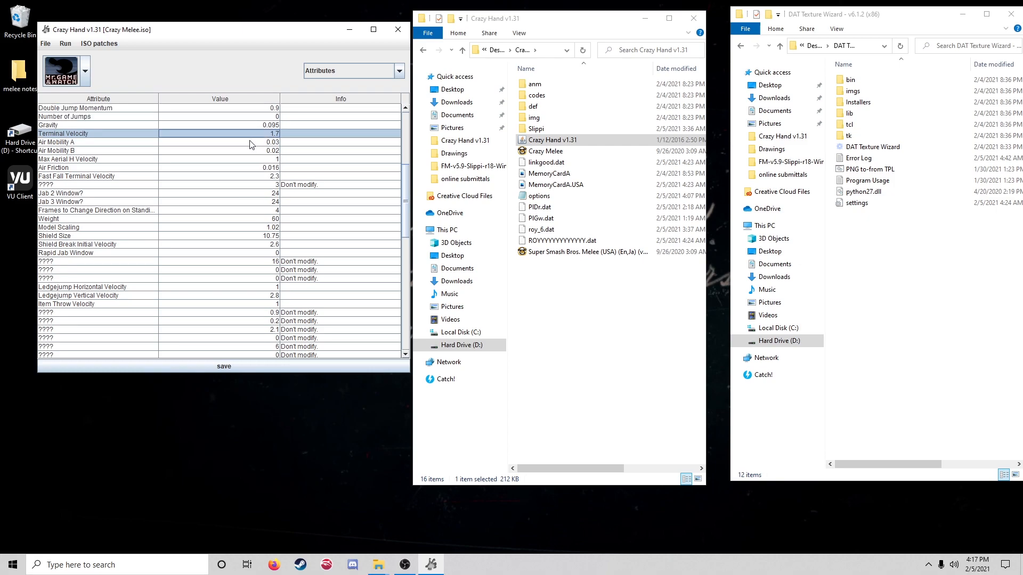
# Compare the Air Mobility A and Air Mobility B attributes
pyautogui.click(248, 145)
pyautogui.click(254, 152)
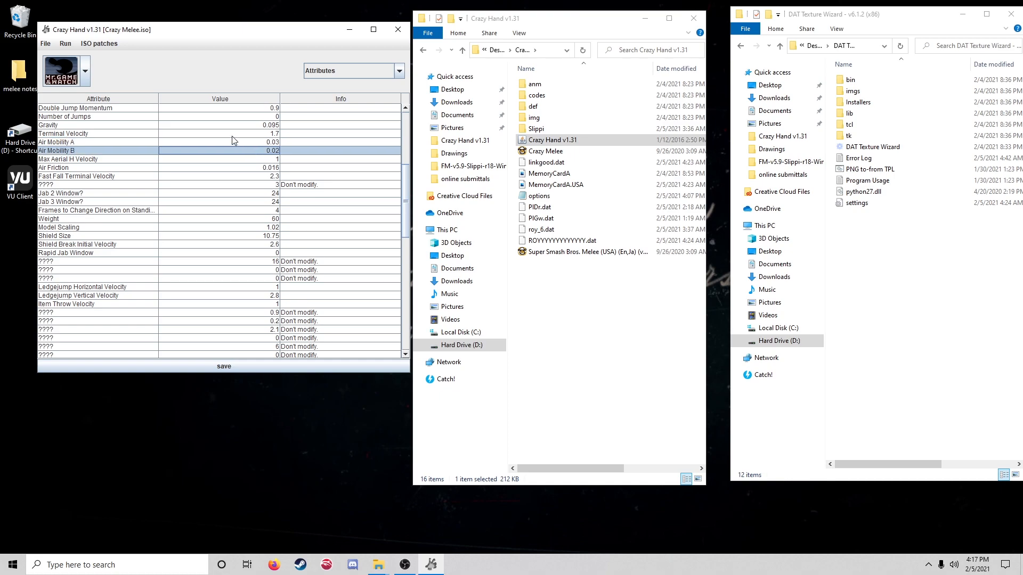
pyautogui.click(235, 141)
pyautogui.scroll(-1, 238, 139)
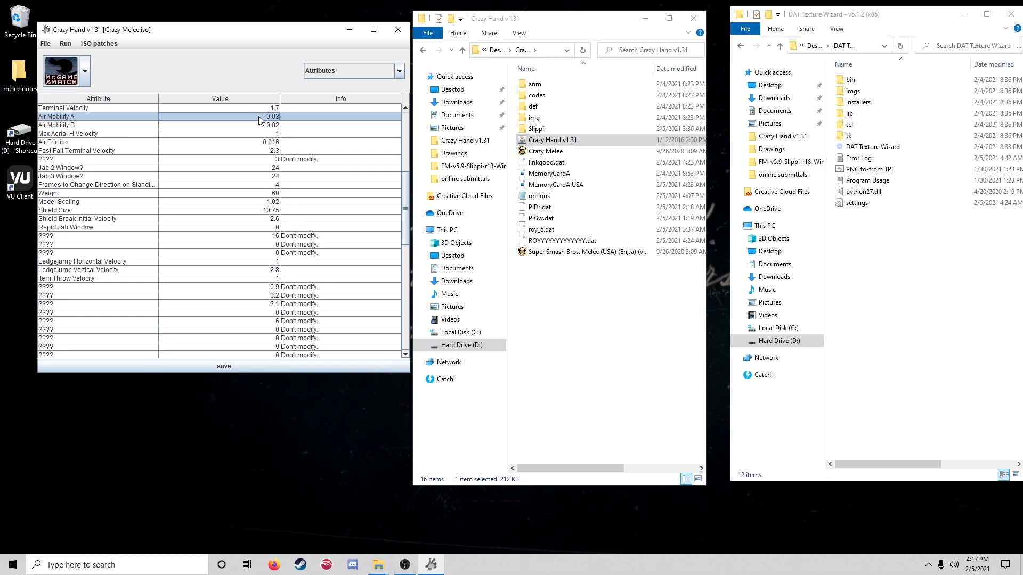
pyautogui.click(231, 124)
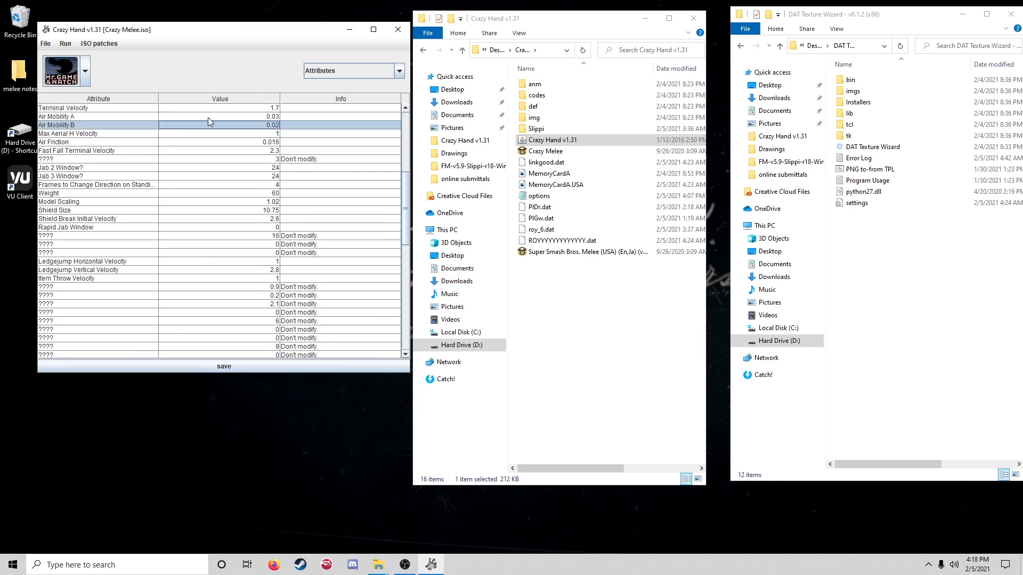
pyautogui.click(235, 115)
pyautogui.click(234, 123)
pyautogui.click(240, 115)
pyautogui.click(243, 125)
pyautogui.click(248, 115)
pyautogui.click(248, 125)
# Examine Max Aerial H Velocity alongside the walk, dash and jump attributes at the start of the list
pyautogui.click(169, 136)
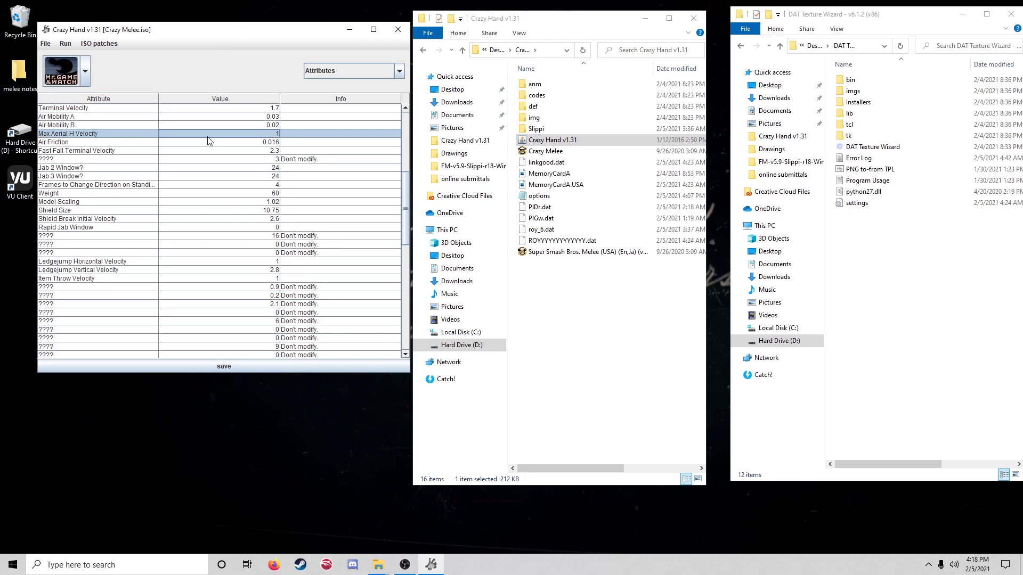
pyautogui.scroll(6, 207, 141)
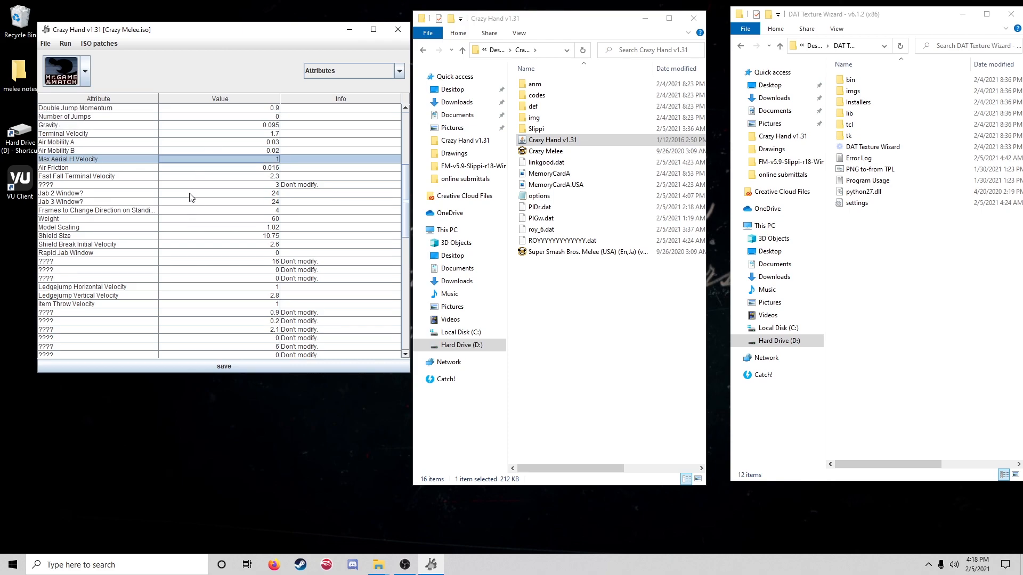
pyautogui.scroll(2, 197, 227)
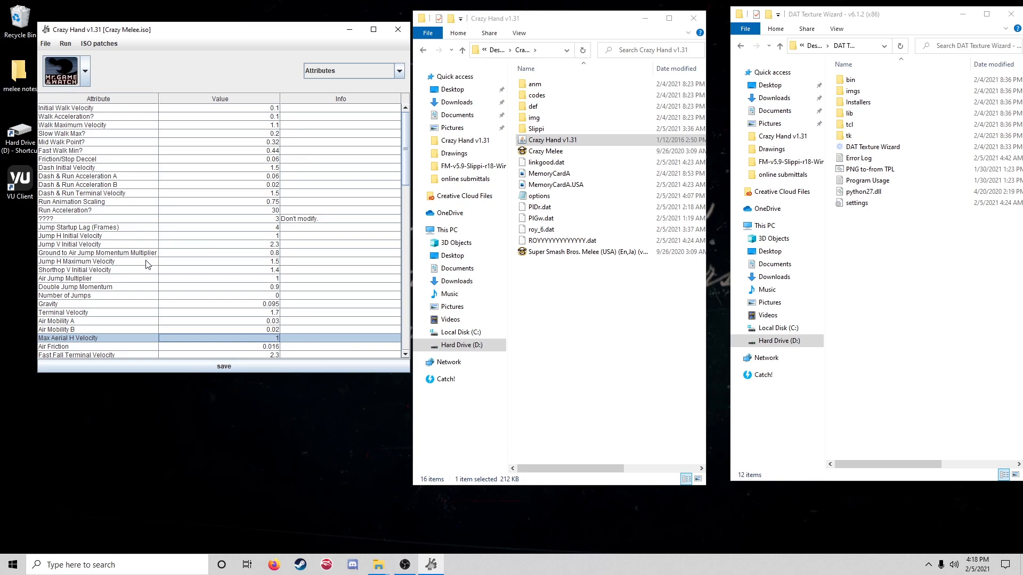
pyautogui.scroll(-2, 176, 279)
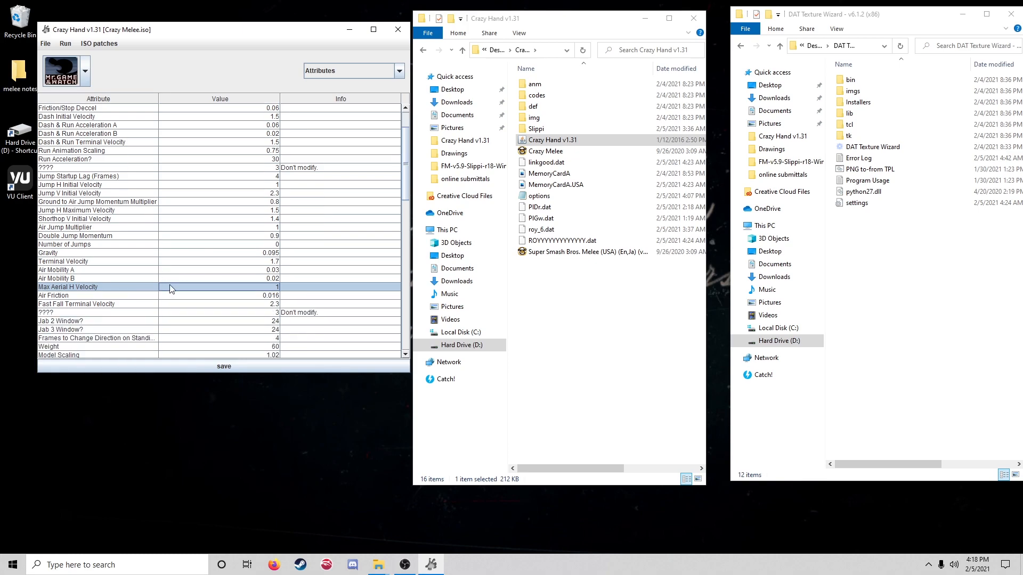
# Examine the Air Friction attribute
pyautogui.scroll(-1, 195, 292)
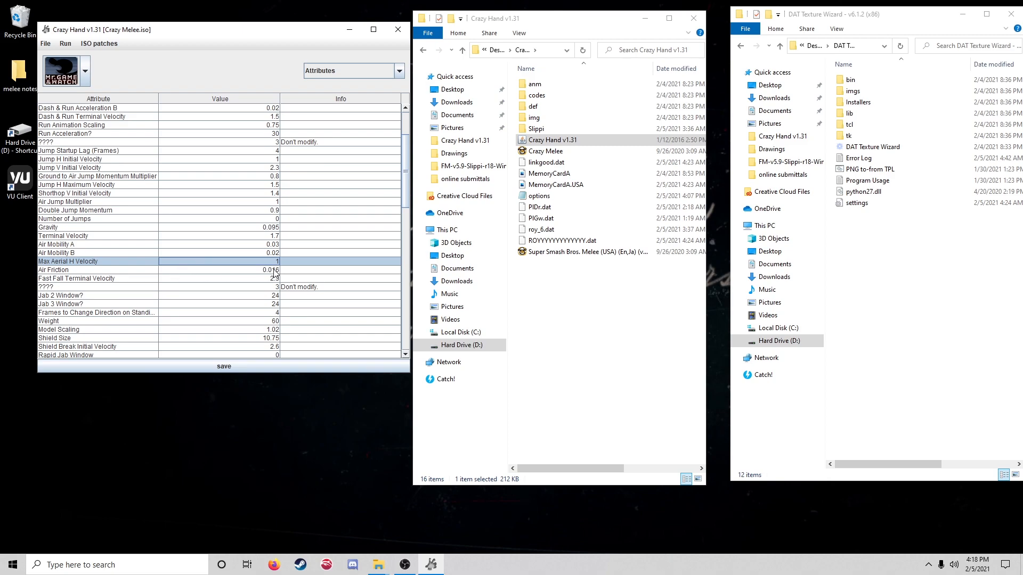
pyautogui.scroll(-1, 212, 235)
pyautogui.scroll(-3, 213, 229)
pyautogui.click(215, 165)
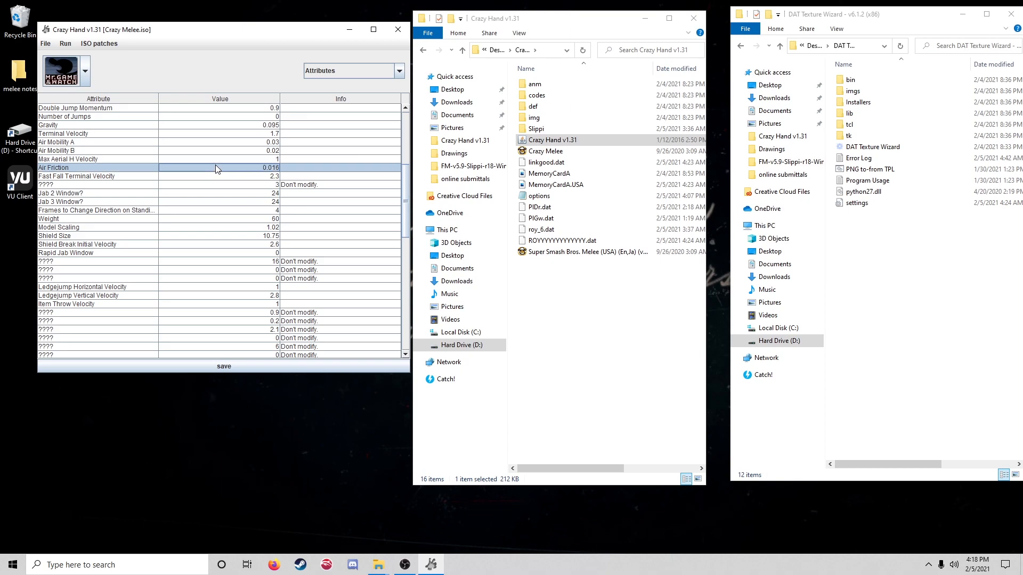
pyautogui.scroll(-2, 223, 169)
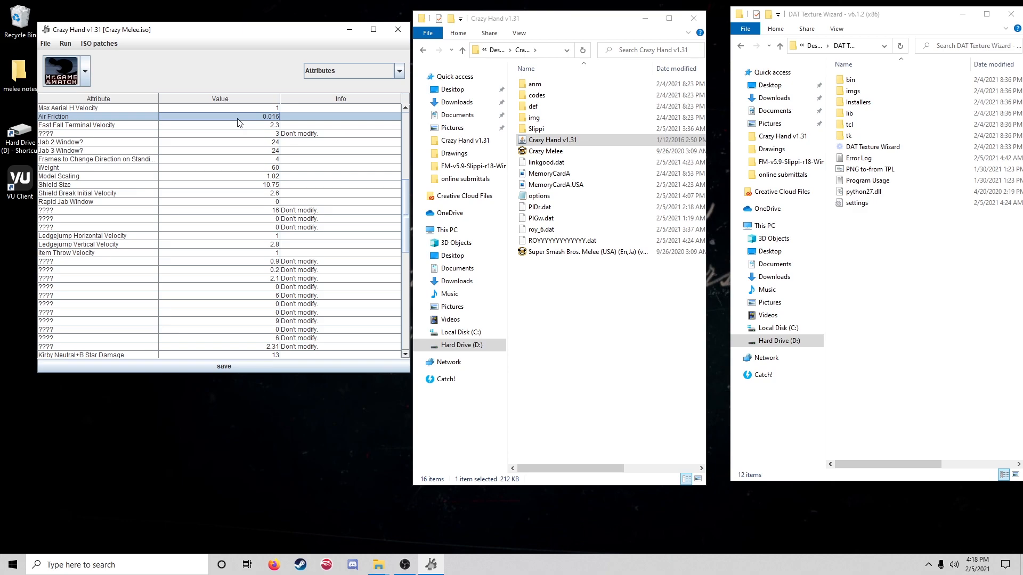
# Review Air Friction against the ground movement attributes and the neighbouring air attributes
pyautogui.scroll(9, 232, 216)
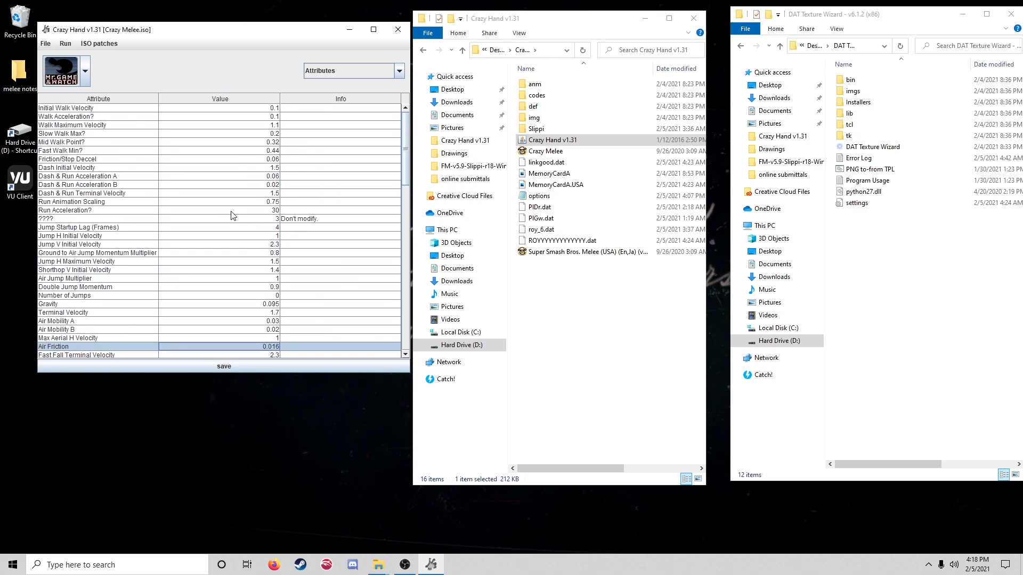
pyautogui.scroll(-5, 232, 215)
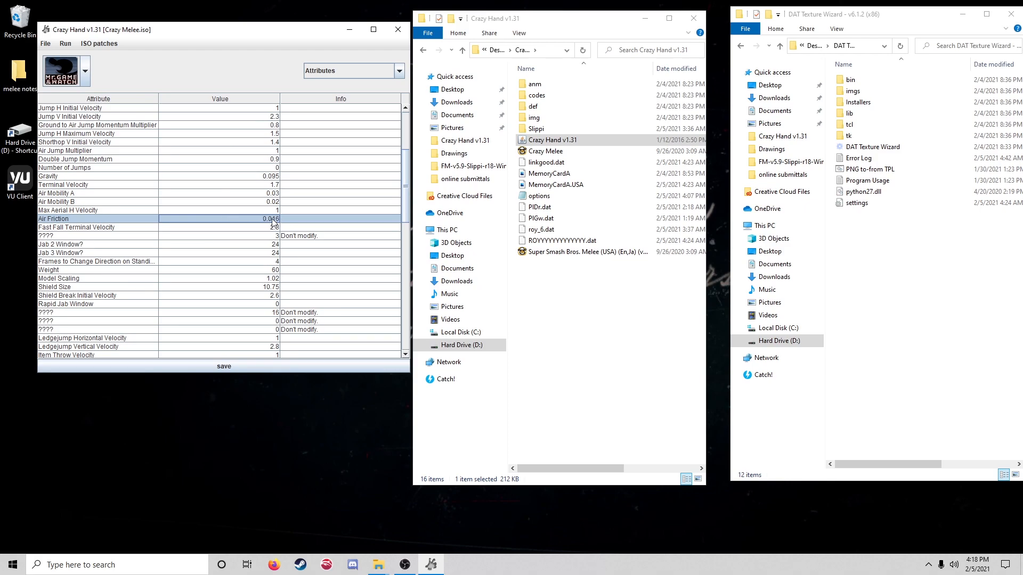
pyautogui.scroll(-3, 272, 222)
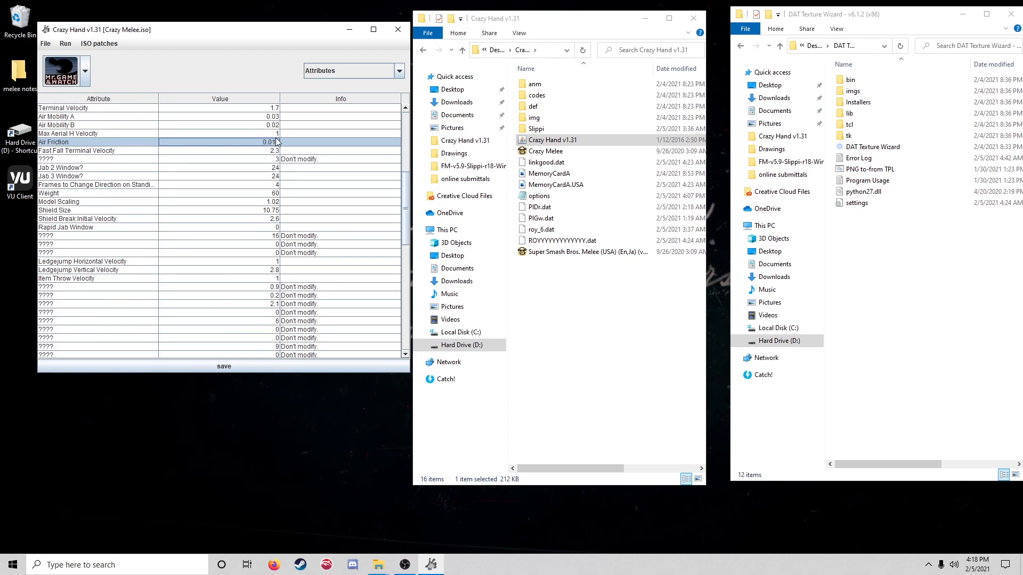
pyautogui.scroll(-1, 276, 141)
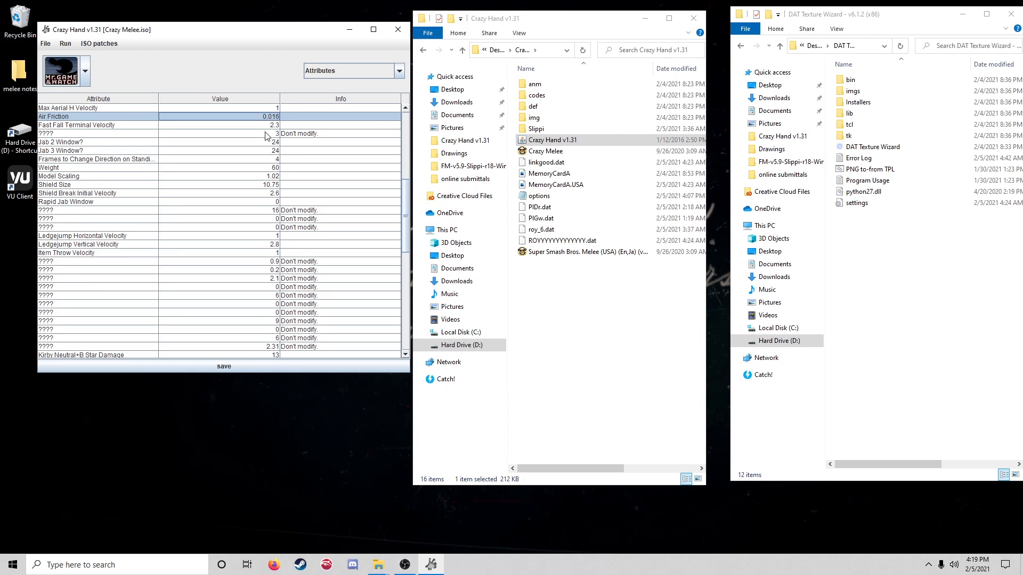
pyautogui.scroll(1, 88, 124)
pyautogui.scroll(1, 88, 124)
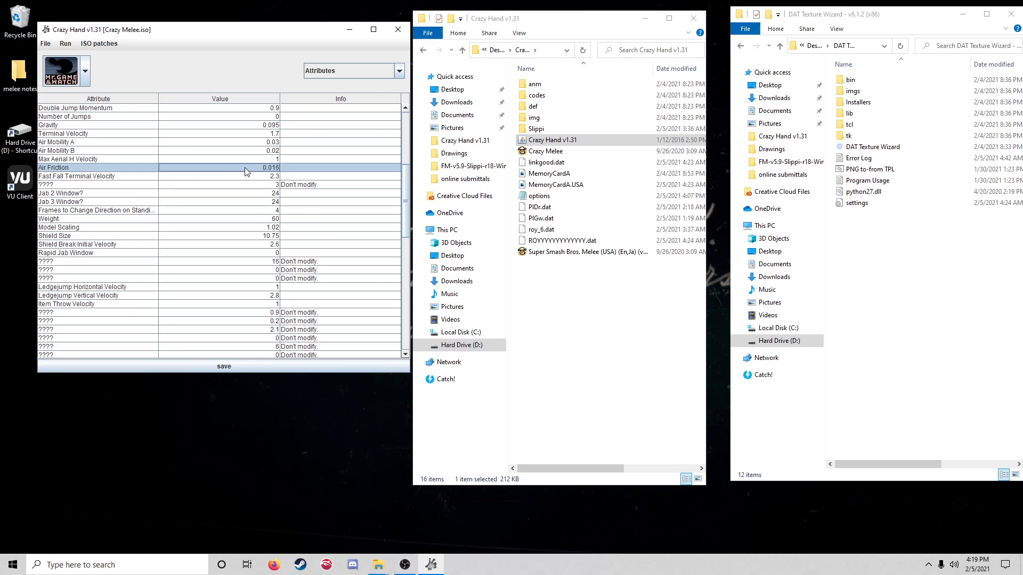
pyautogui.scroll(-1, 246, 171)
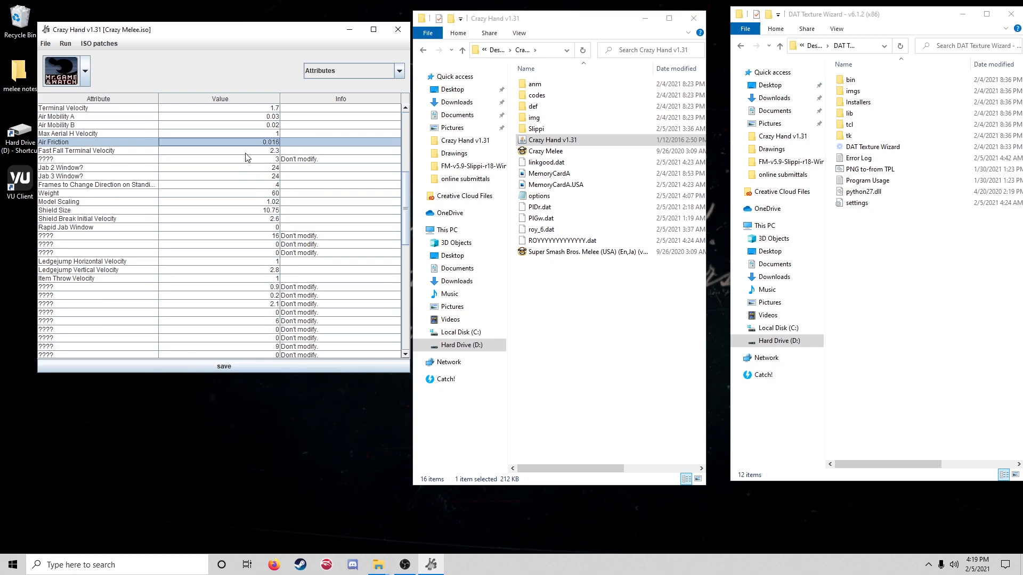
pyautogui.scroll(-1, 245, 152)
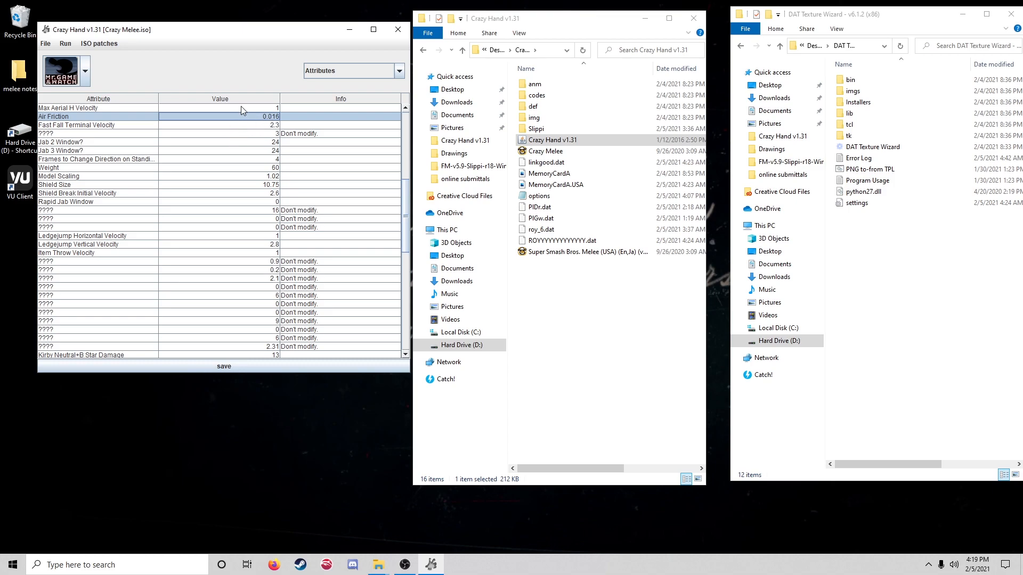
# Compare Fast Fall Terminal Velocity with the regular Terminal Velocity attribute
pyautogui.click(250, 123)
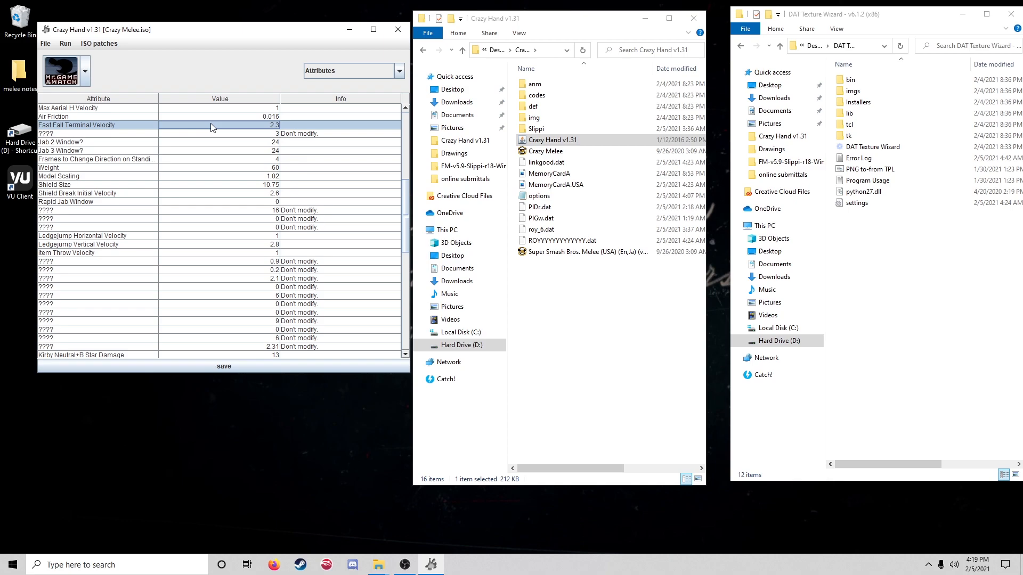
pyautogui.scroll(1, 210, 124)
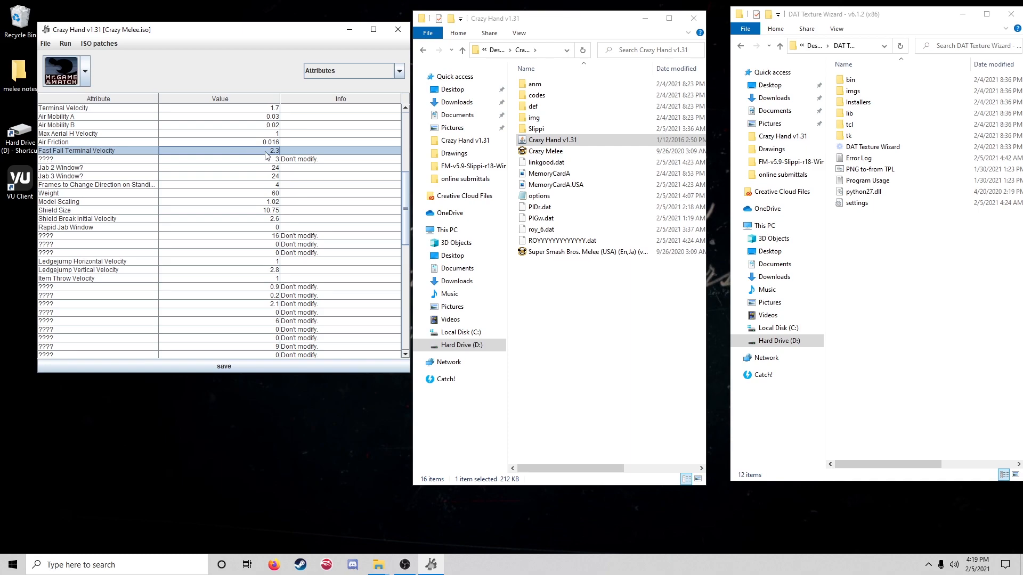
pyautogui.click(251, 111)
pyautogui.scroll(1, 252, 115)
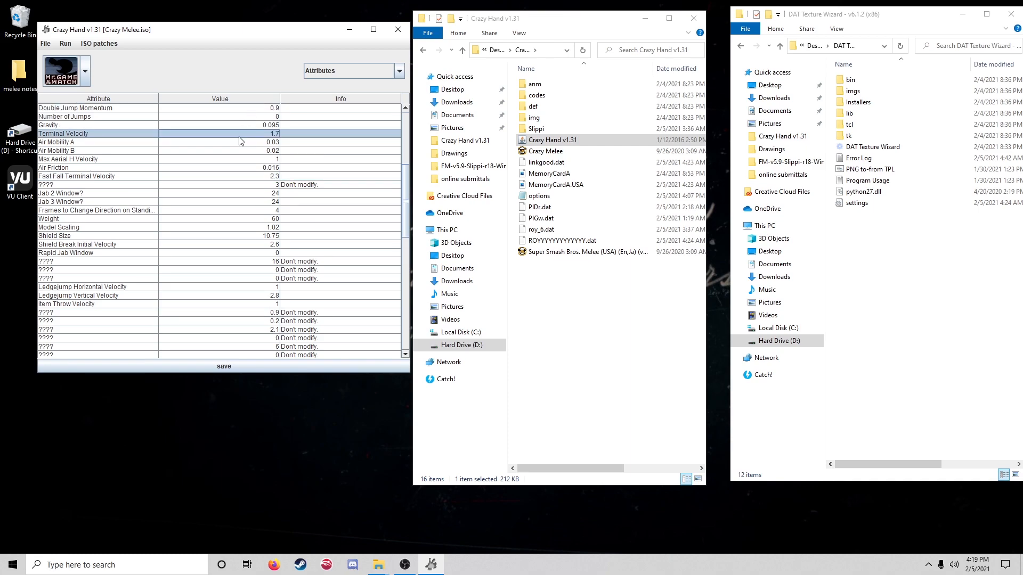
# Examine the Jab 2 Window, Jab 3 Window and standing direction-change frames attributes below Fast Fall Terminal Velocity
pyautogui.scroll(-2, 242, 131)
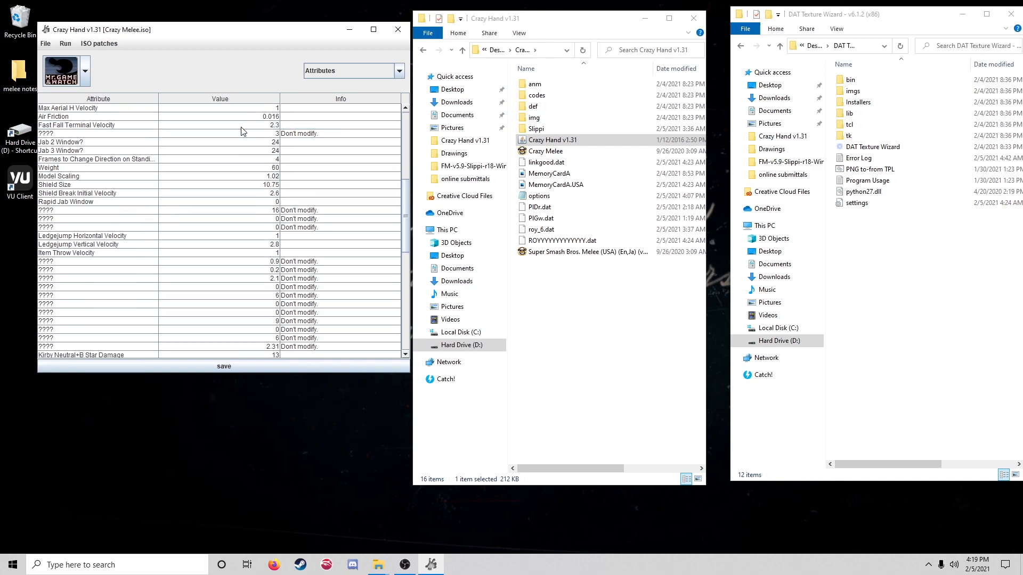
pyautogui.scroll(-1, 242, 131)
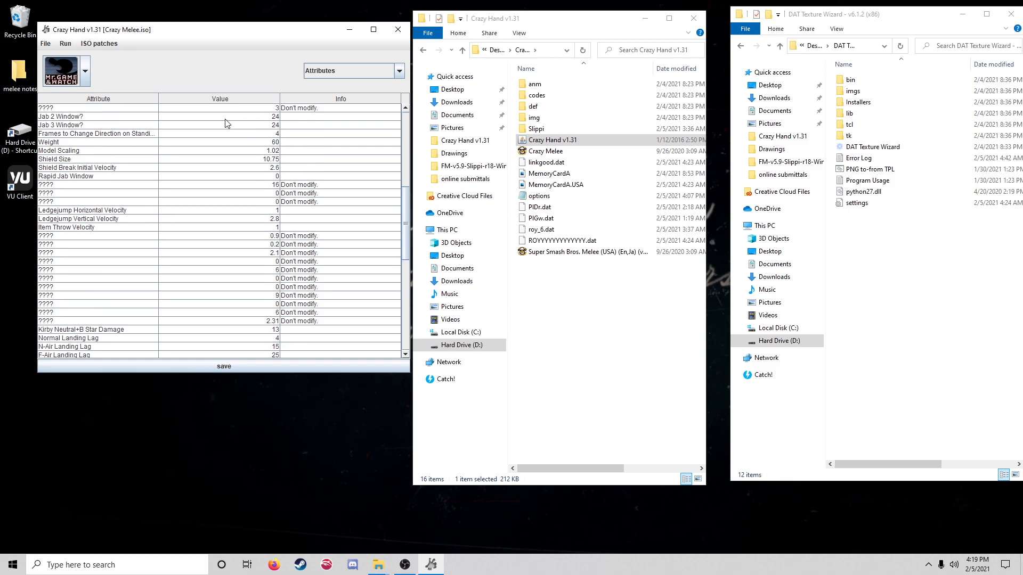
pyautogui.scroll(1, 225, 123)
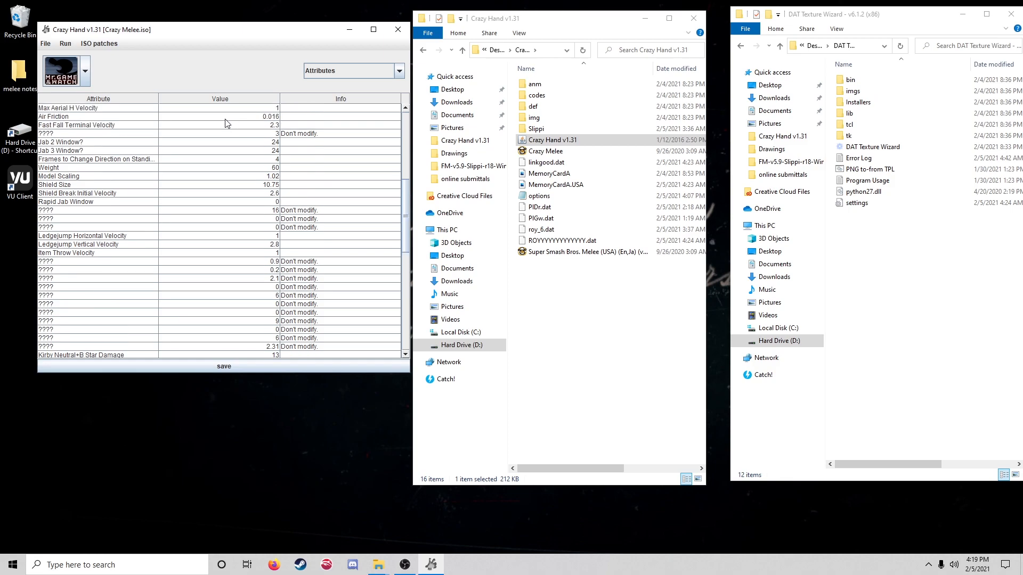
pyautogui.click(259, 134)
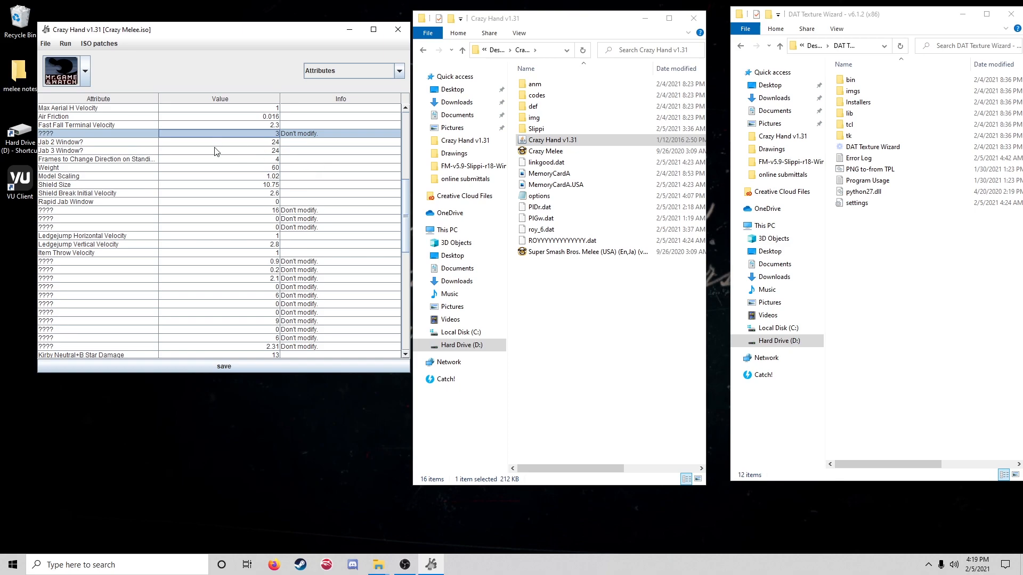
pyautogui.press('Down')
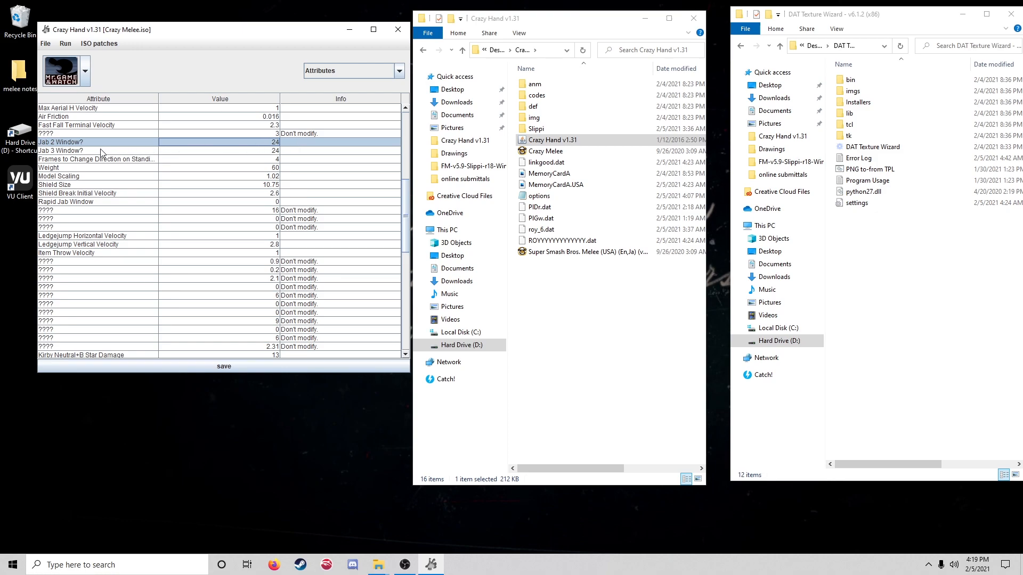
pyautogui.click(169, 153)
pyautogui.click(190, 145)
pyautogui.click(226, 159)
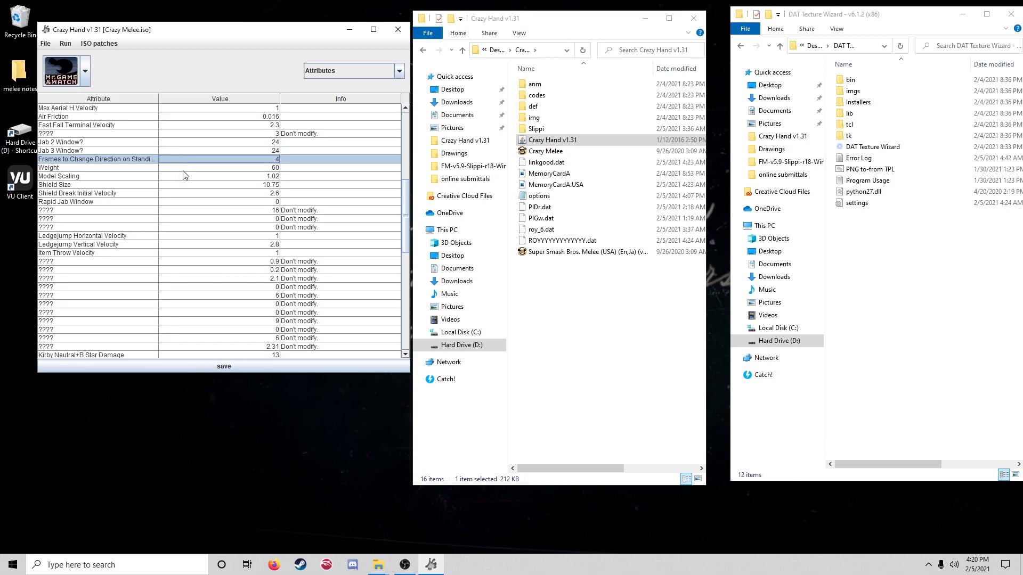
# Examine the Weight and Model Scaling attributes
pyautogui.click(216, 167)
pyautogui.scroll(-2, 216, 165)
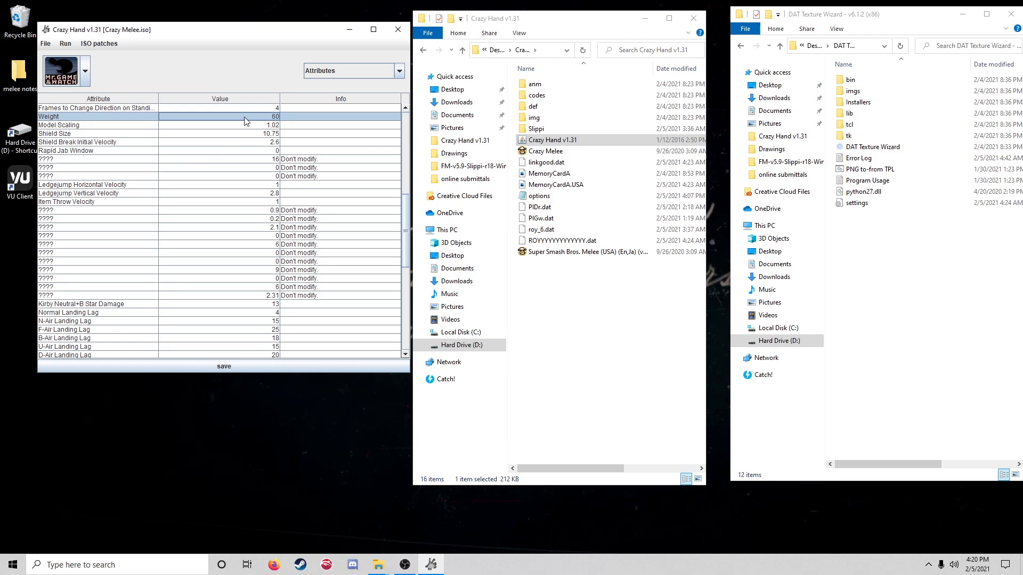
pyautogui.click(208, 128)
pyautogui.scroll(-1, 238, 128)
pyautogui.scroll(1, 238, 128)
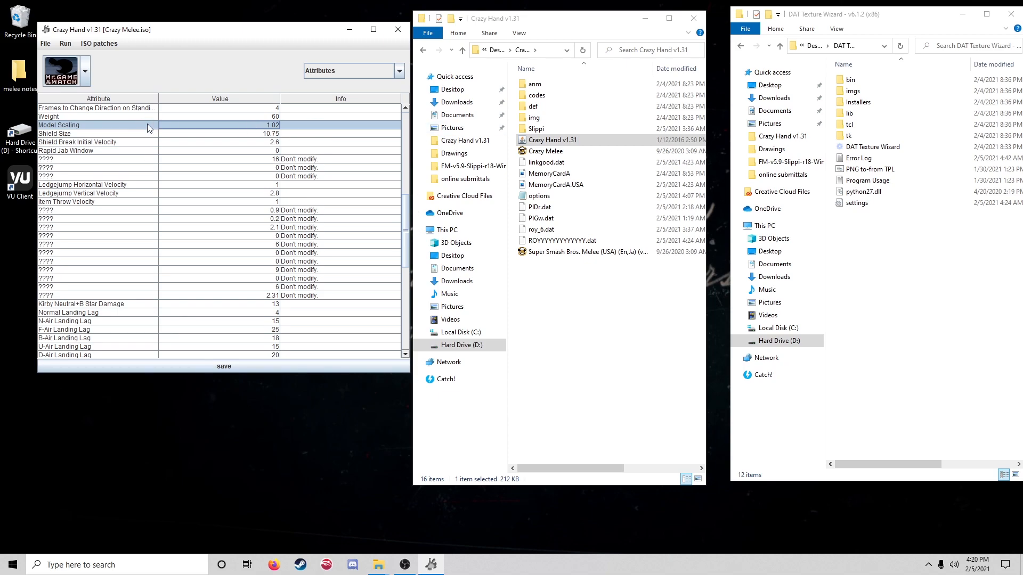
pyautogui.scroll(-1, 176, 127)
pyautogui.scroll(1, 177, 127)
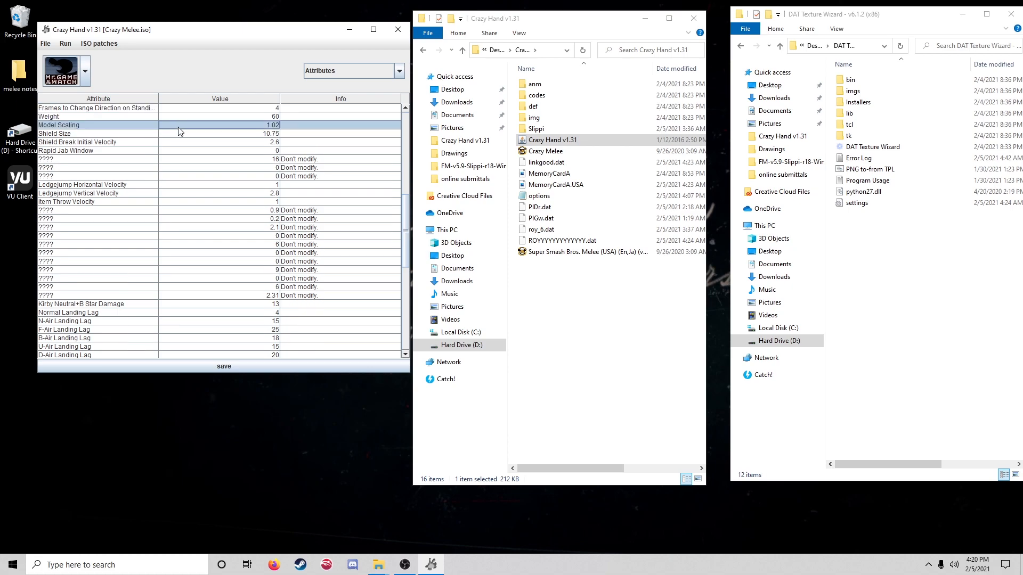
# Set Mr. Game & Watch's Shield Size to 21.5 and save the change to the ISO
pyautogui.click(242, 135)
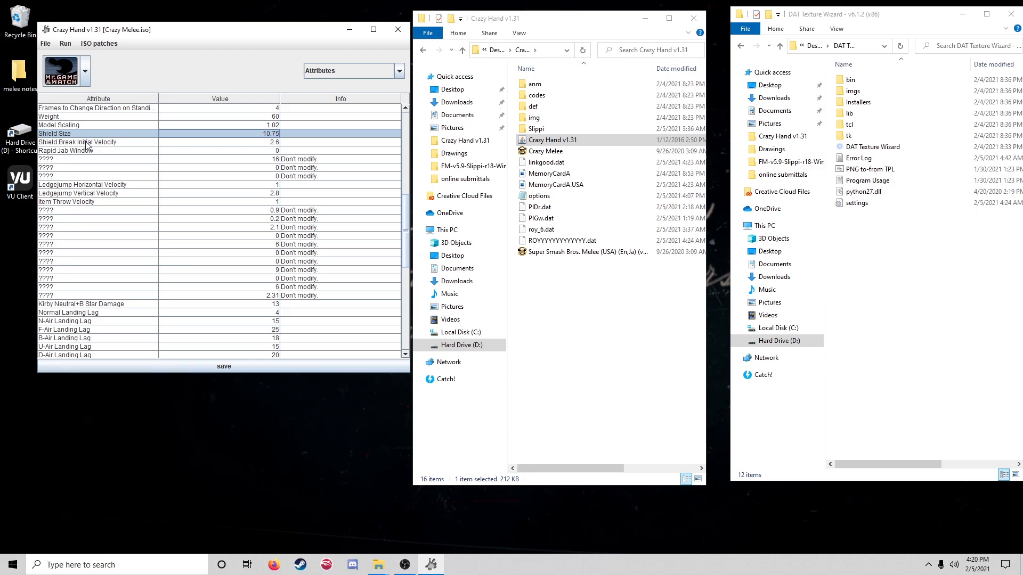
pyautogui.doubleClick(258, 134)
pyautogui.doubleClick(258, 133)
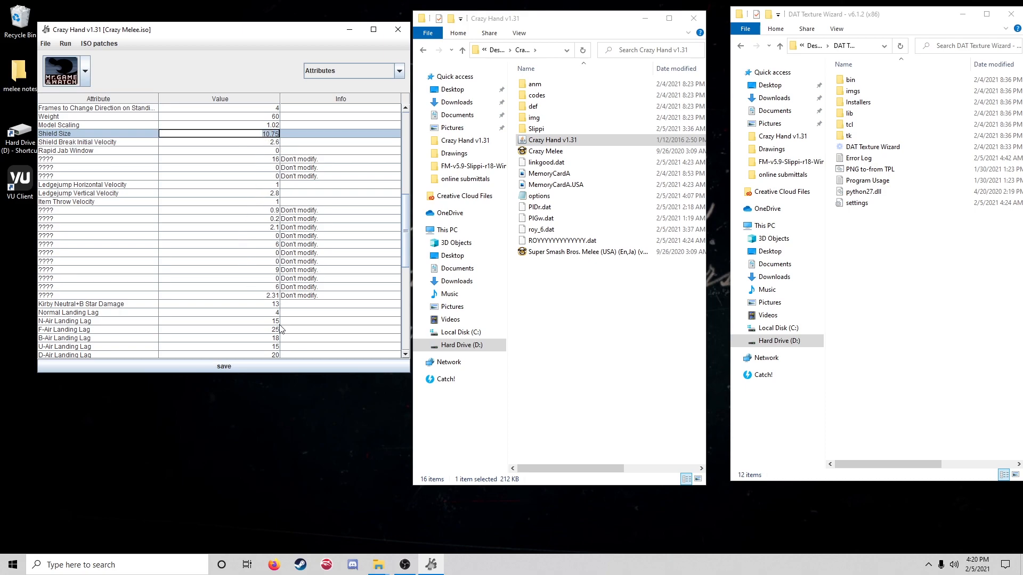
pyautogui.write('21.5')
pyautogui.click(268, 145)
pyautogui.click(268, 135)
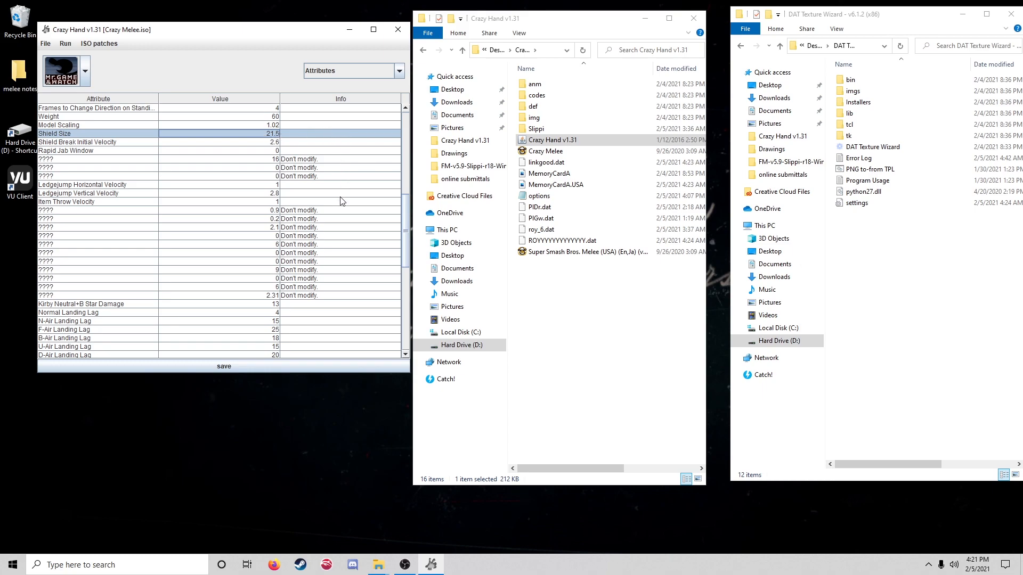
pyautogui.click(214, 369)
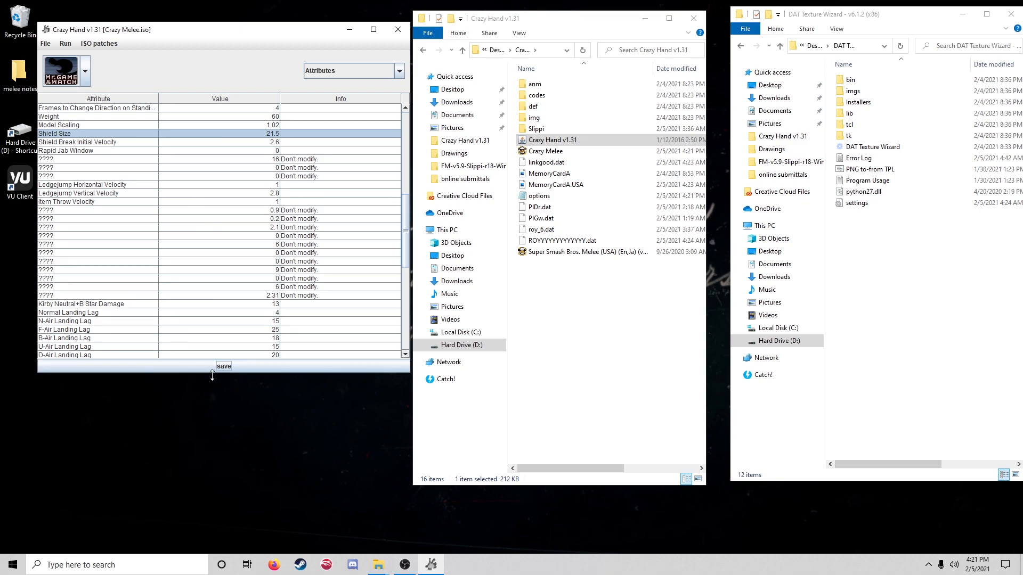
# Examine the Shield Break Initial Velocity and Rapid Jab Window attributes
pyautogui.click(193, 144)
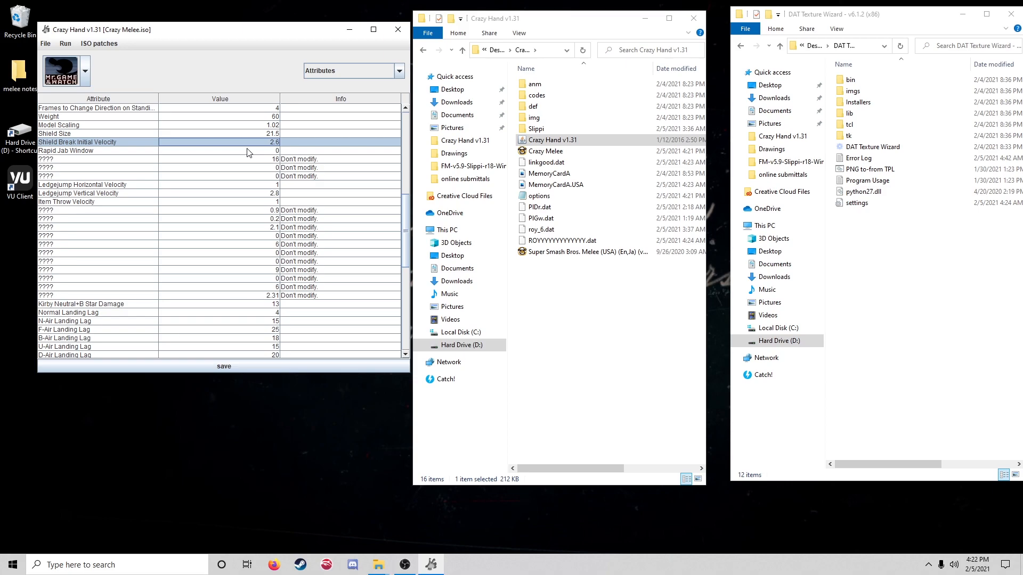
pyautogui.click(129, 152)
pyautogui.click(187, 154)
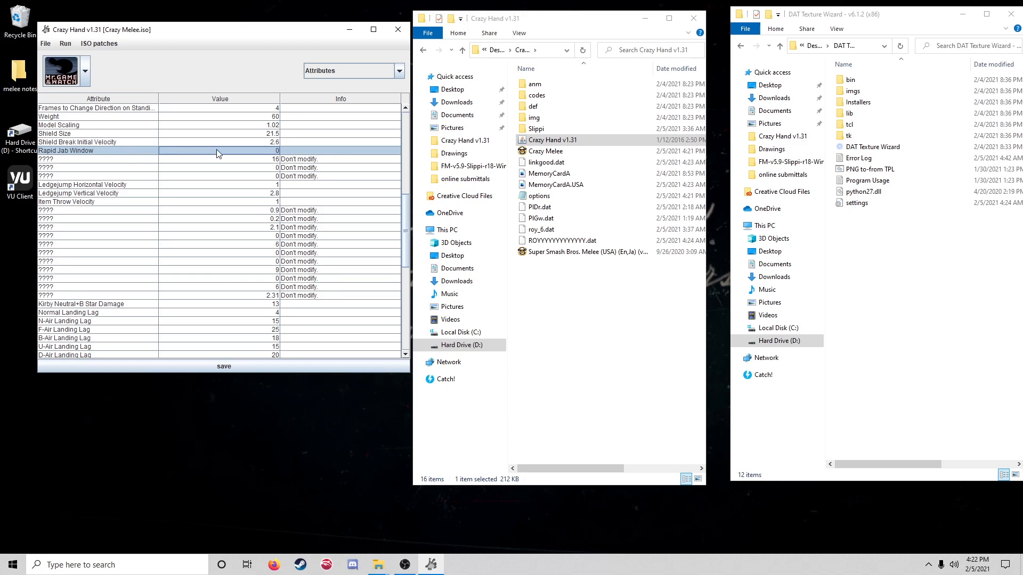
pyautogui.click(215, 187)
pyautogui.click(181, 153)
# Examine the horizontal and vertical Ledgejump velocities and the Item Throw Velocity attribute
pyautogui.click(230, 186)
pyautogui.scroll(-2, 228, 187)
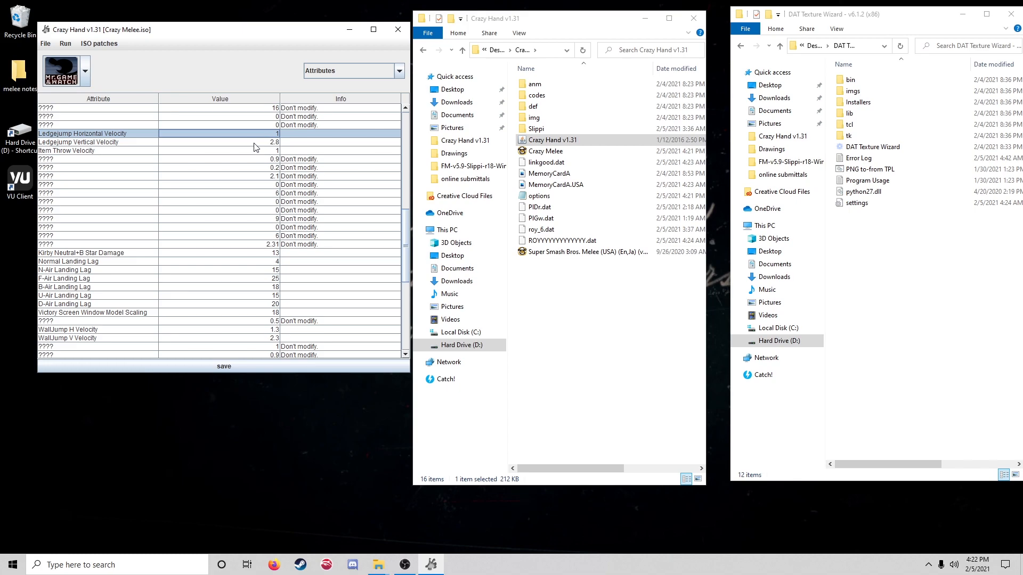
pyautogui.click(254, 144)
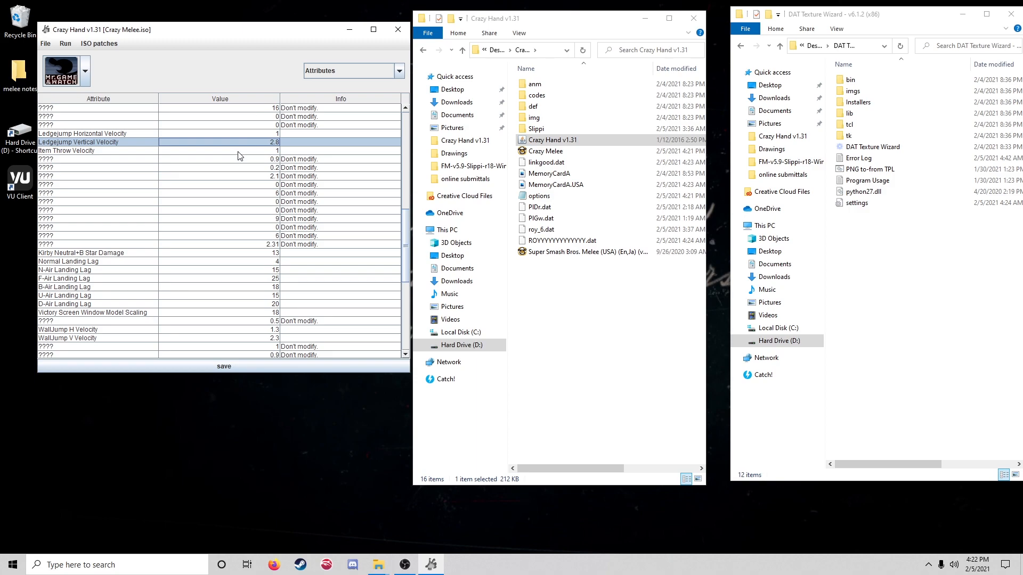
pyautogui.click(238, 152)
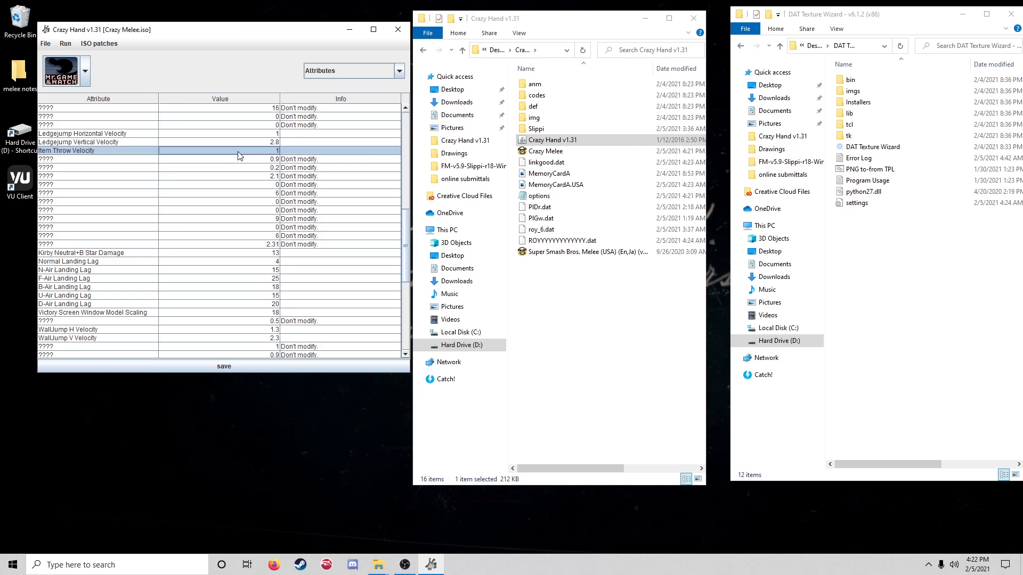
# Examine the Kirby Neutral+B Star Damage attribute below the block of rows marked "Don't modify."
pyautogui.click(229, 245)
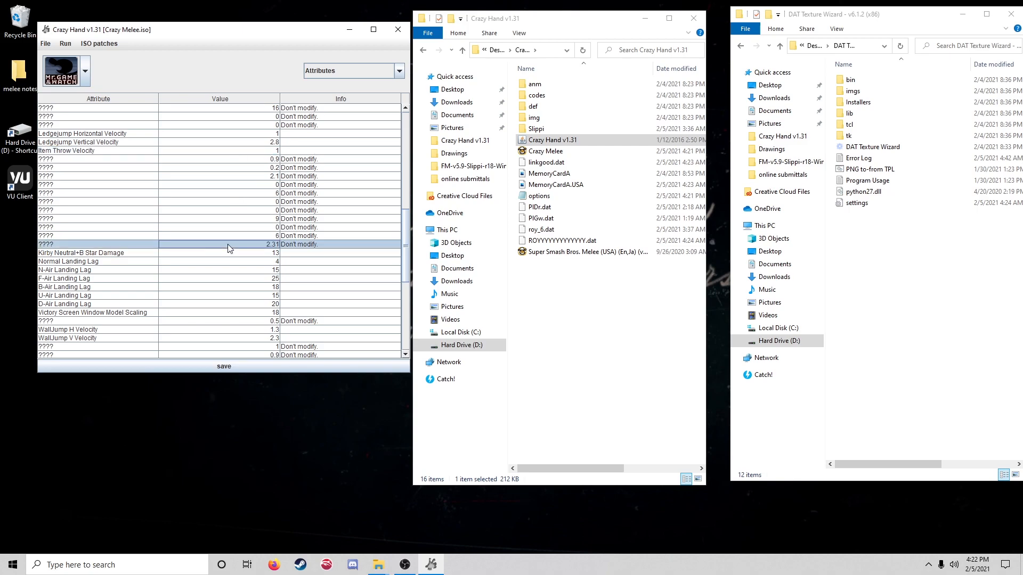
pyautogui.scroll(-2, 255, 238)
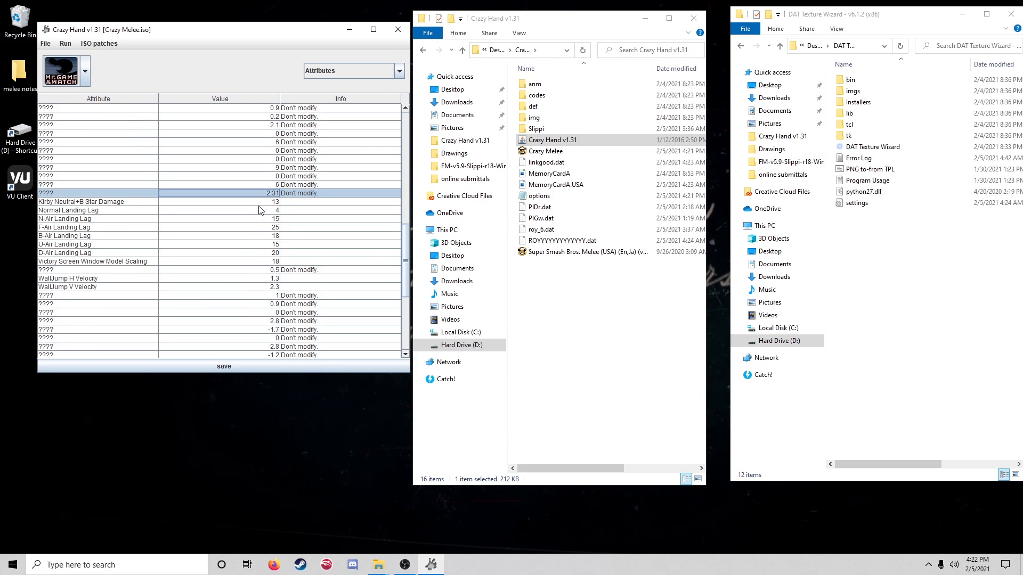
pyautogui.click(258, 203)
pyautogui.scroll(-2, 243, 216)
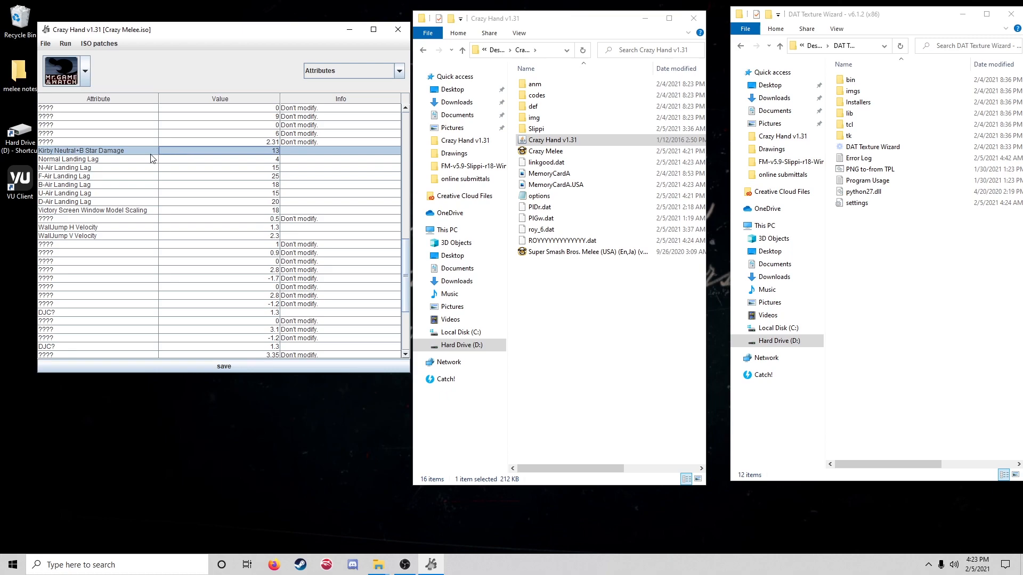
# Review the Normal Landing Lag and the N-Air, F-Air, B-Air, U-Air and D-Air Landing Lag attributes
pyautogui.click(182, 161)
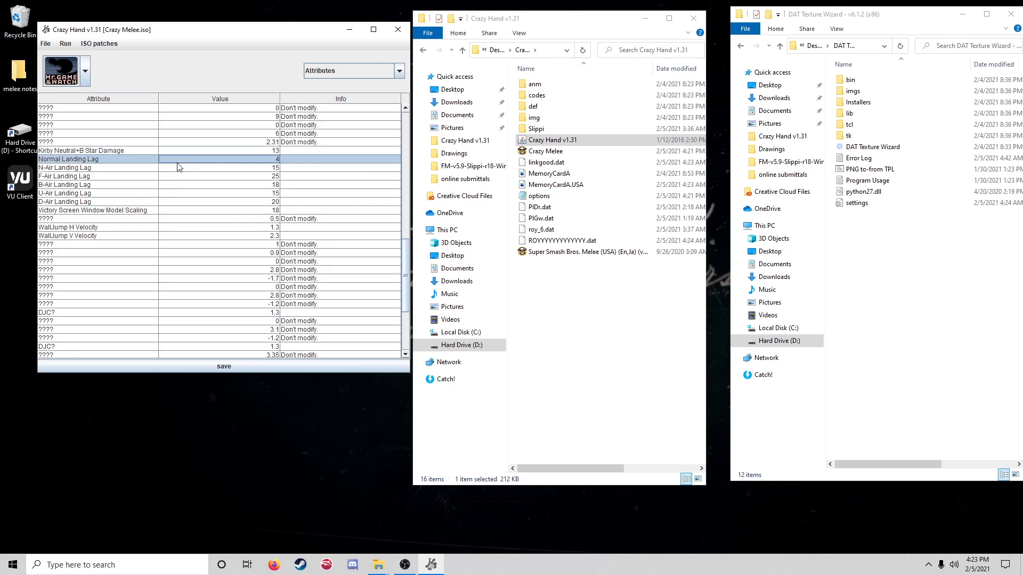
pyautogui.click(239, 169)
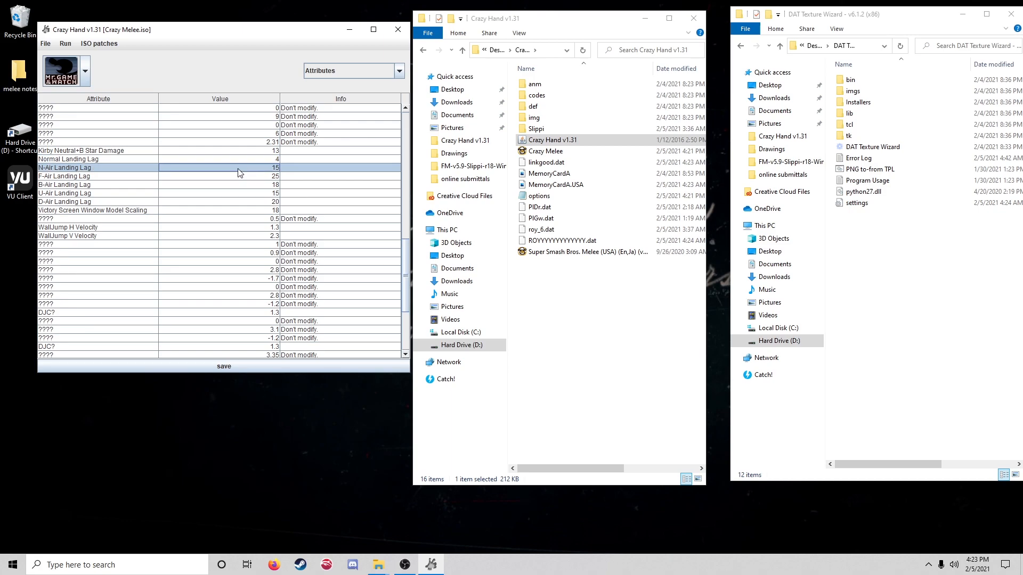
pyautogui.click(238, 178)
pyautogui.click(236, 185)
pyautogui.click(234, 194)
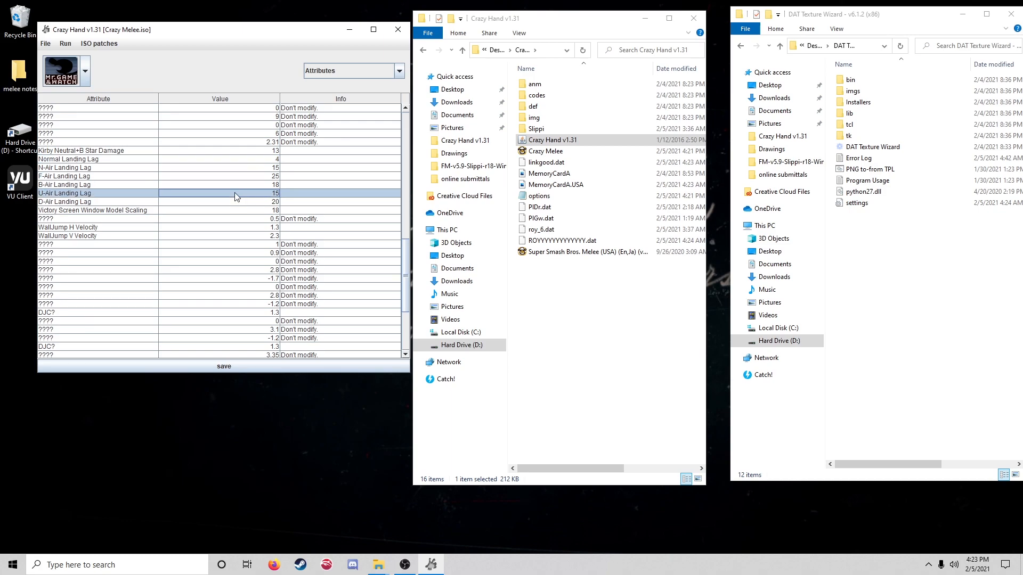
pyautogui.click(233, 203)
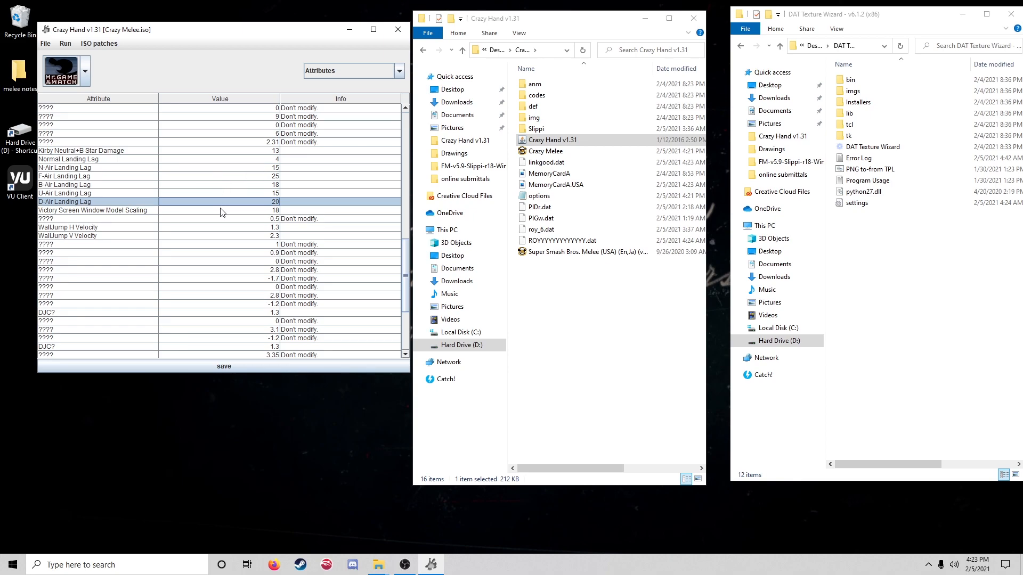
# Set the N-Air Landing Lag to 8
pyautogui.scroll(-4, 224, 176)
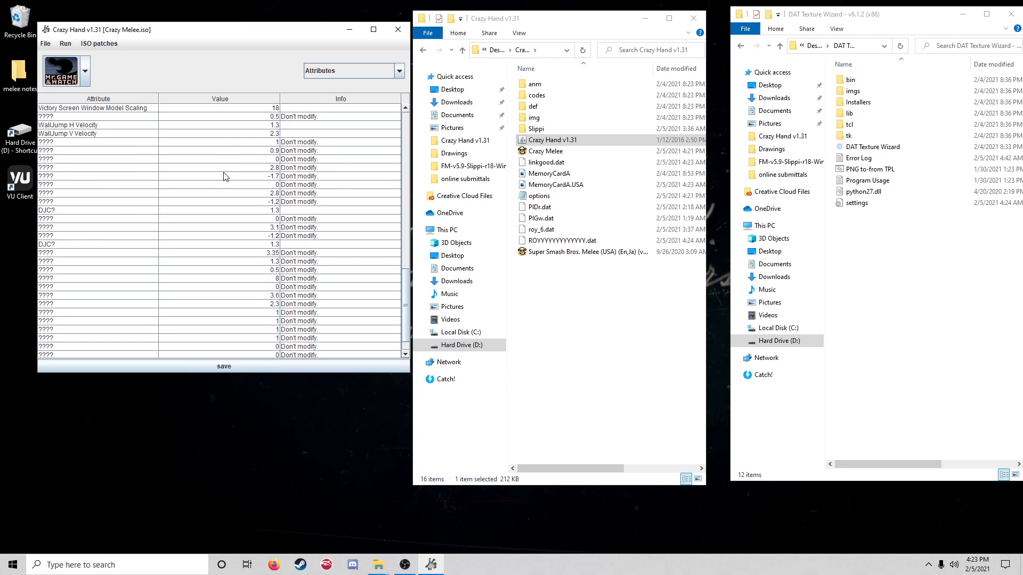
pyautogui.scroll(3, 224, 176)
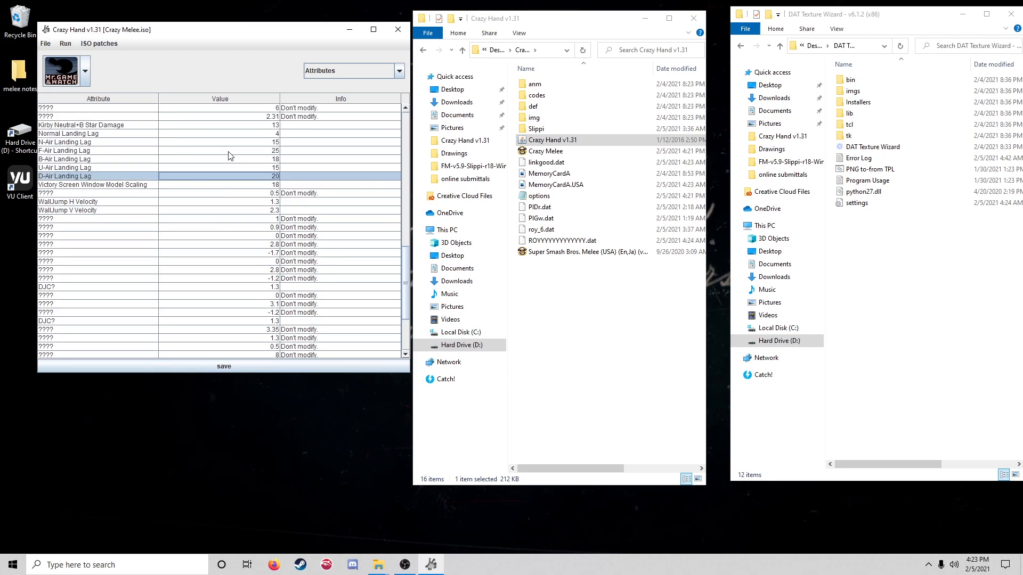
pyautogui.doubleClick(230, 143)
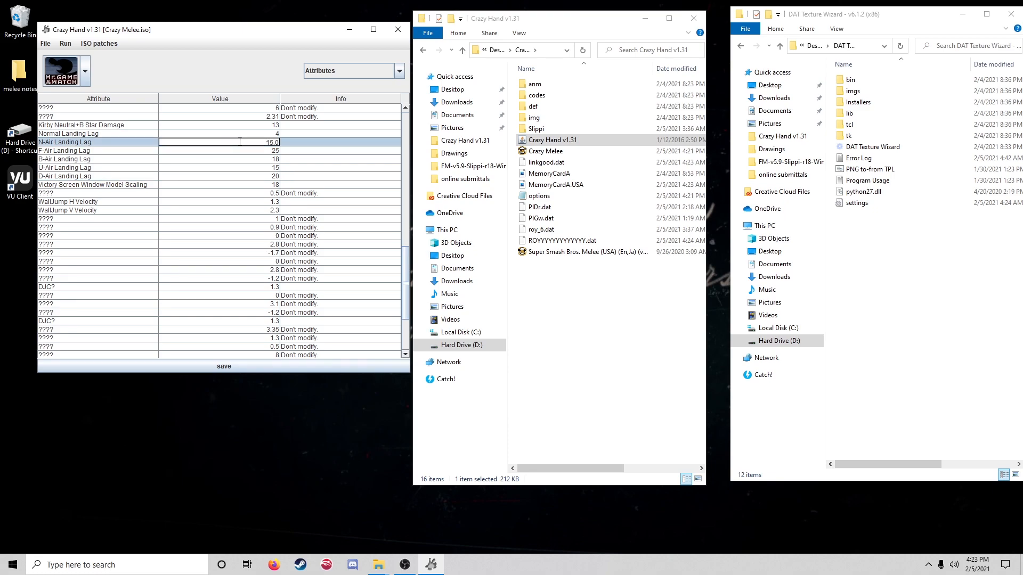
pyautogui.moveTo(274, 142); pyautogui.dragTo(265, 141)
pyautogui.write('8')
pyautogui.click(253, 151)
# Set the B-Air Landing Lag to 9
pyautogui.click(253, 158)
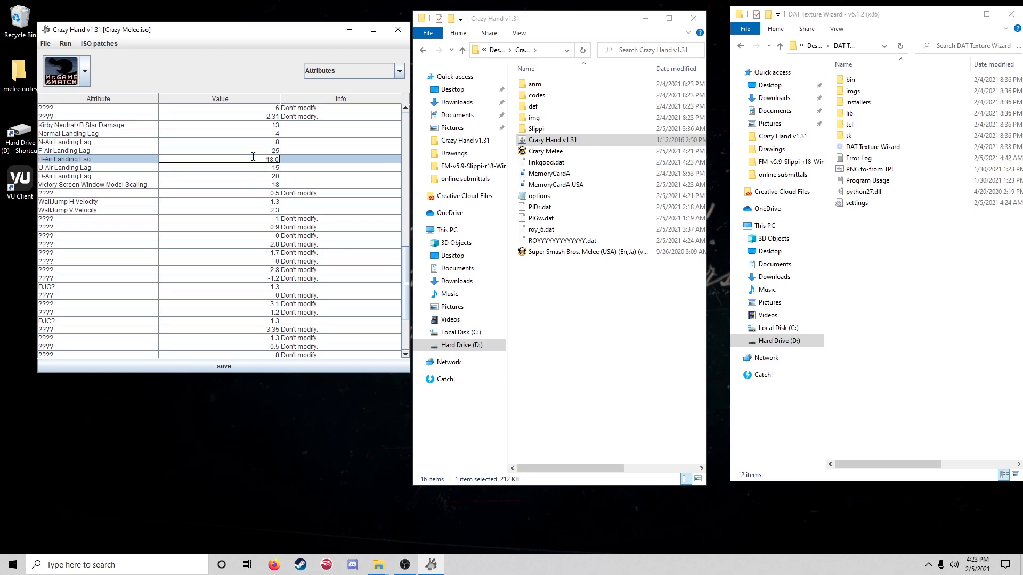
pyautogui.doubleClick(275, 159)
pyautogui.write('9')
pyautogui.click(230, 172)
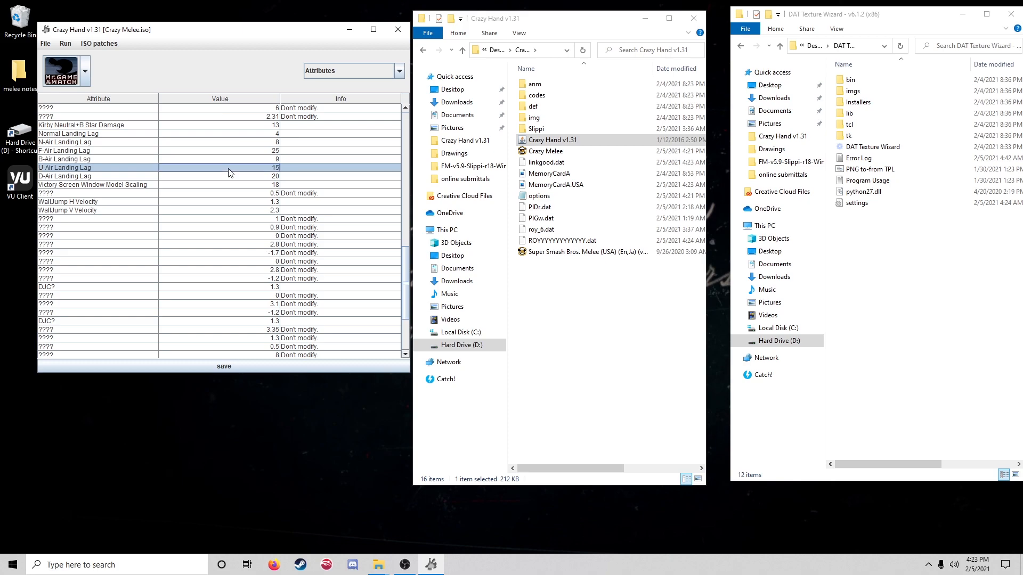
# Set the U-Air Landing Lag to 8
pyautogui.doubleClick(263, 167)
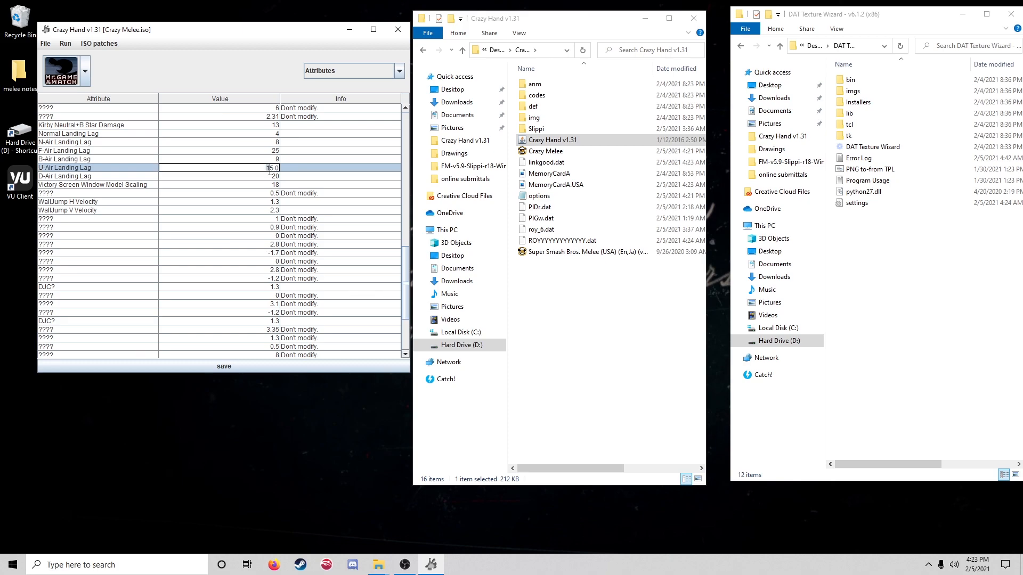
pyautogui.moveTo(272, 168); pyautogui.dragTo(274, 168)
pyautogui.write('8')
pyautogui.click(246, 152)
pyautogui.click(246, 140)
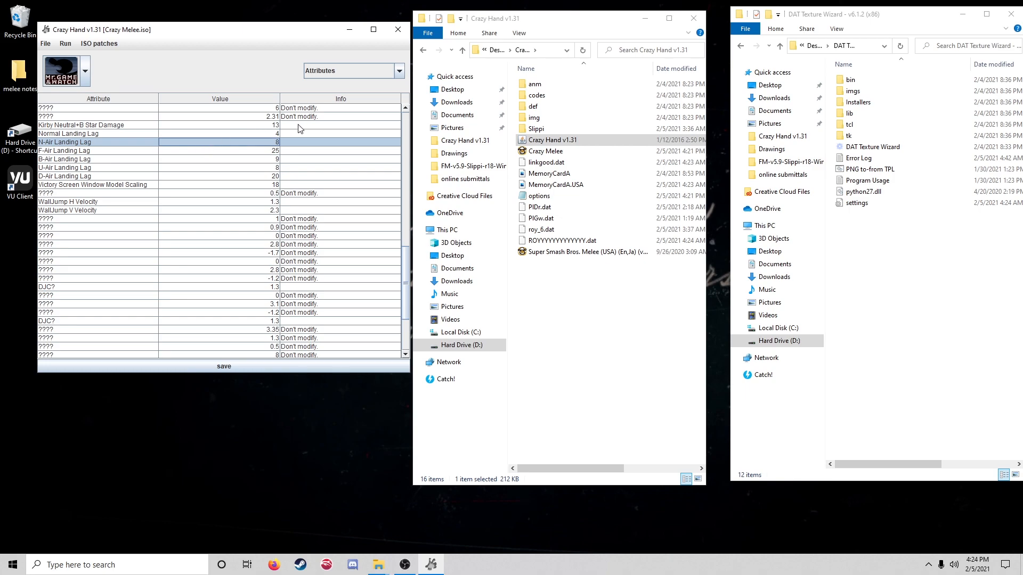
# Compare the edited N-Air, B-Air and U-Air Landing Lag attributes with one another
pyautogui.click(252, 173)
pyautogui.click(264, 142)
pyautogui.click(254, 158)
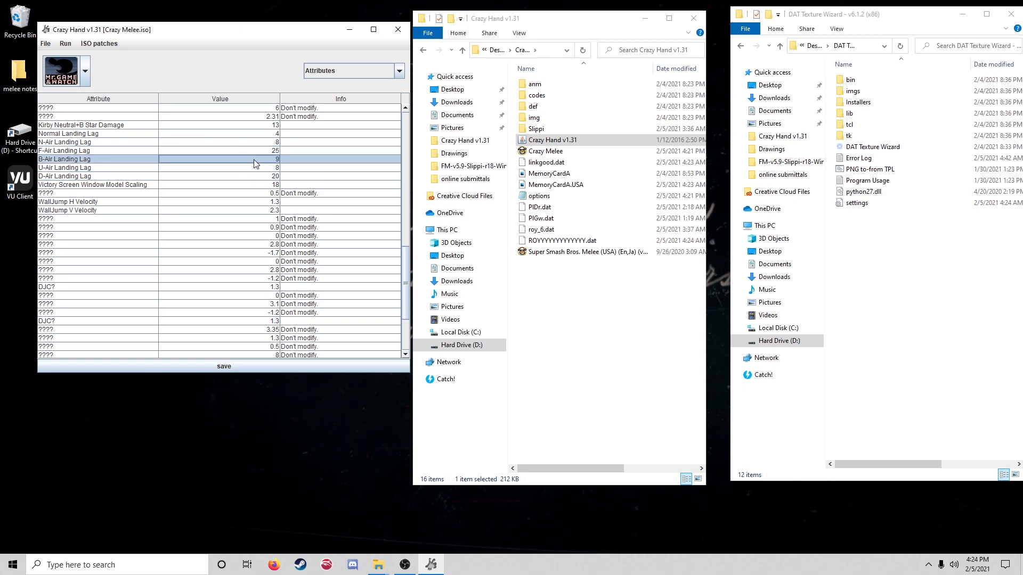
pyautogui.click(259, 144)
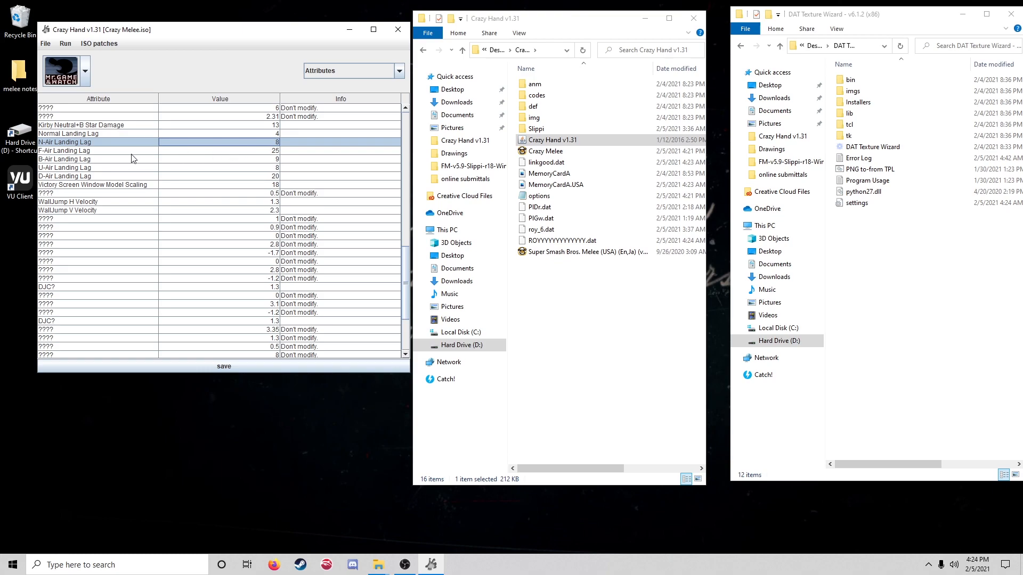
pyautogui.click(208, 160)
pyautogui.click(224, 167)
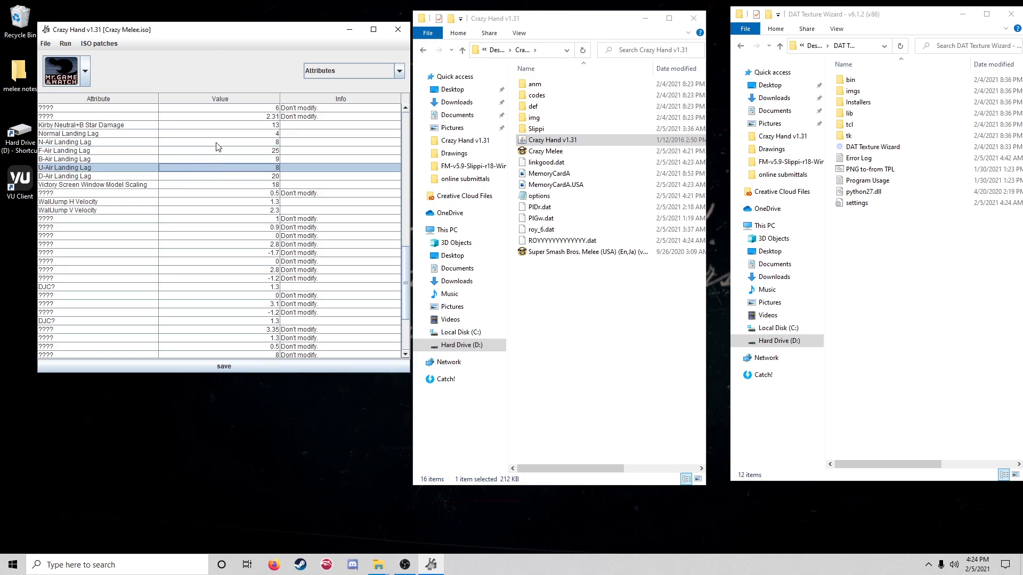
# Examine the N-Air and F-Air Landing Lag attributes and the Victory Screen Window Model Scaling attribute
pyautogui.click(203, 188)
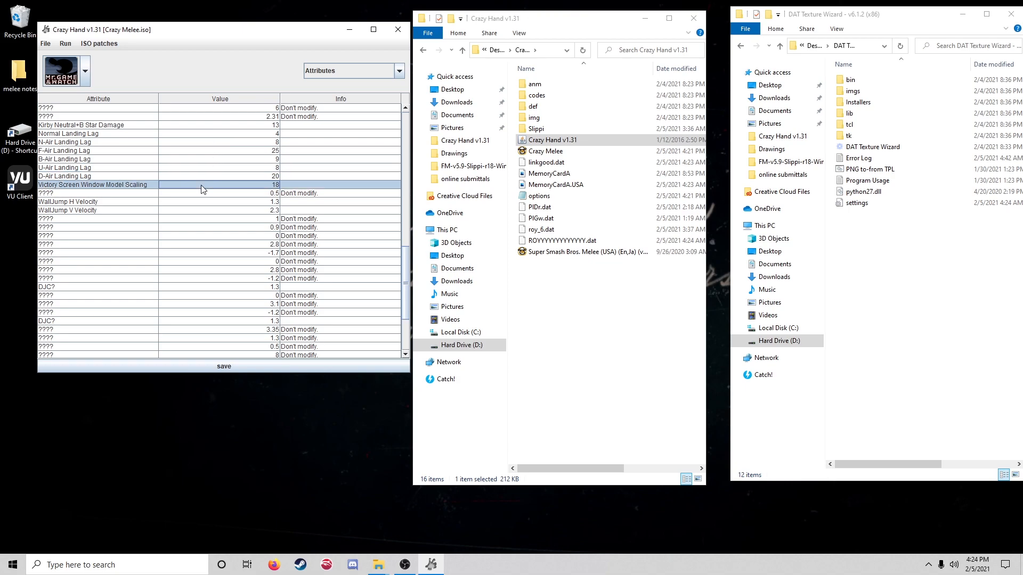
pyautogui.click(264, 149)
pyautogui.click(264, 143)
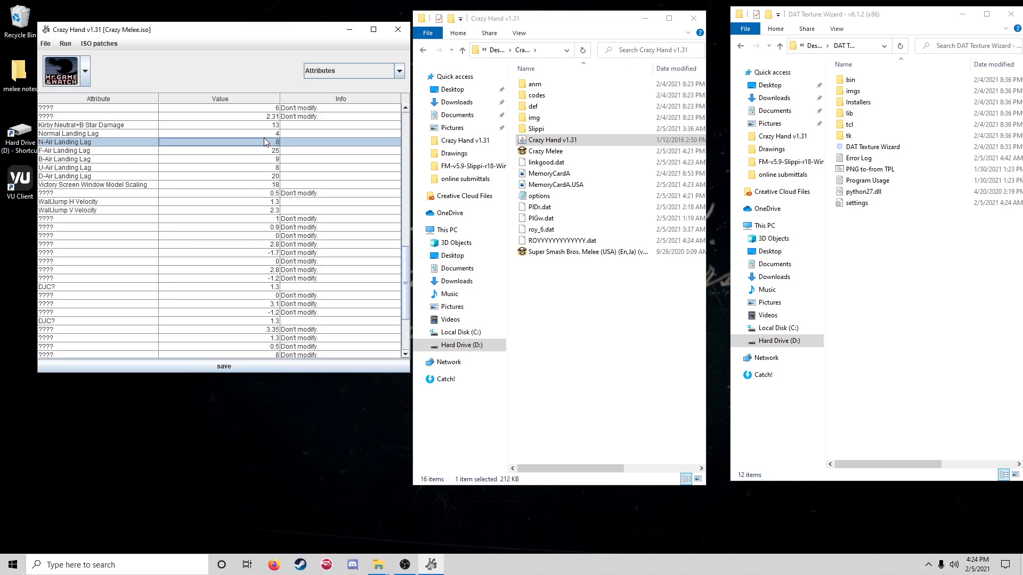
pyautogui.click(244, 151)
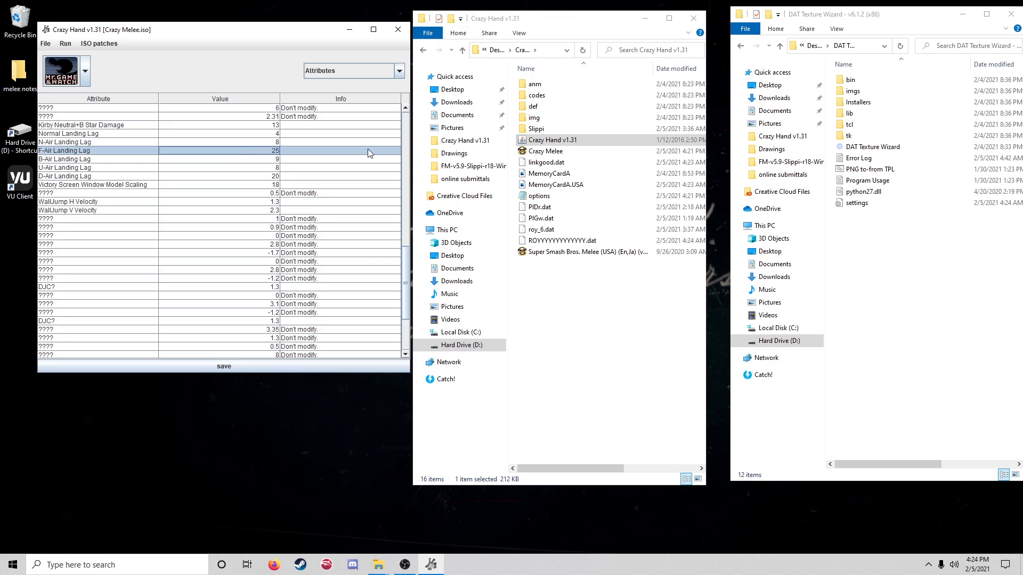
pyautogui.click(268, 143)
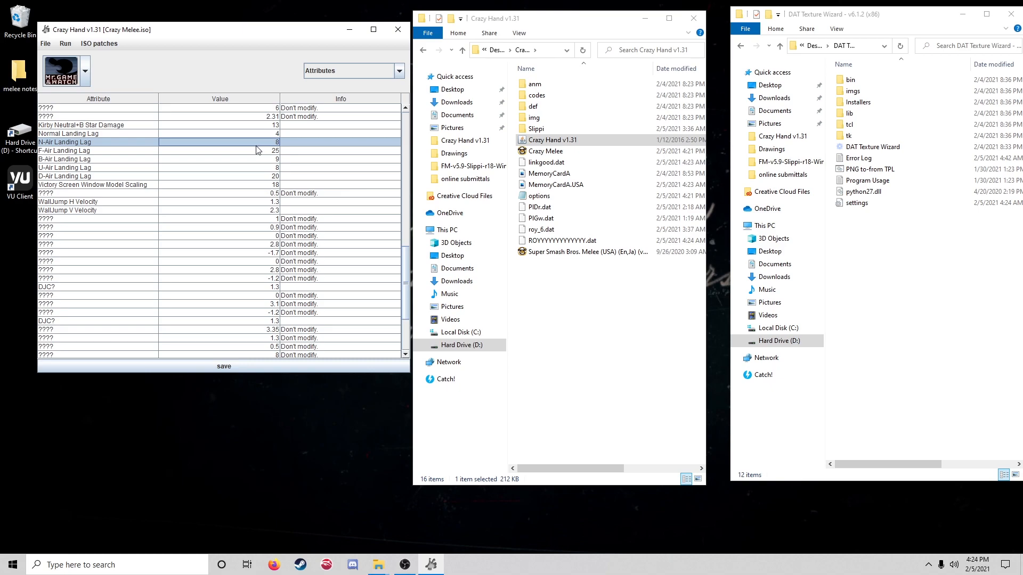
pyautogui.click(255, 149)
pyautogui.click(252, 186)
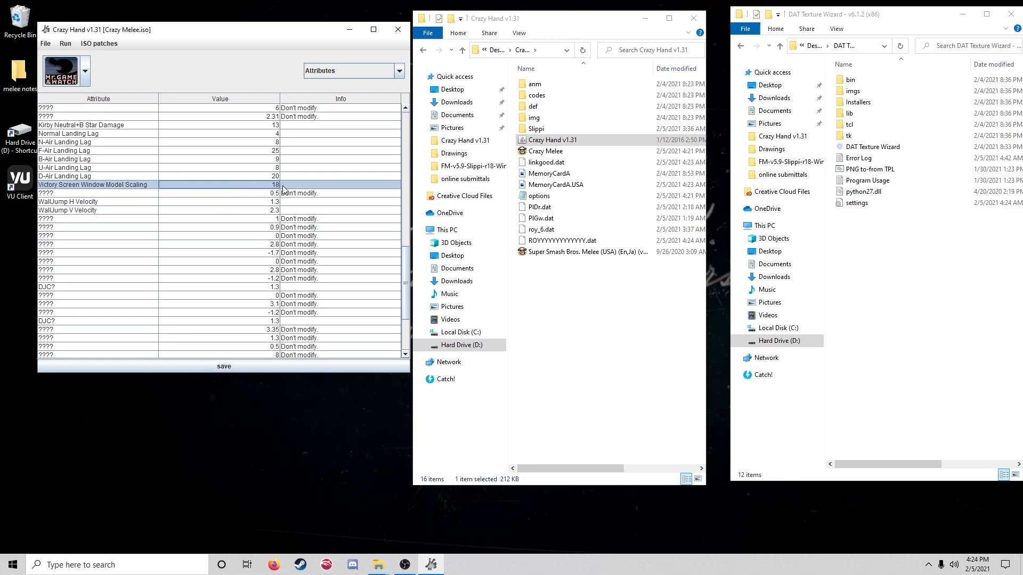
# Examine the WallJump H Velocity and WallJump V Velocity attributes below the landing lag values
pyautogui.scroll(-1, 251, 191)
pyautogui.scroll(1, 243, 173)
pyautogui.scroll(-2, 231, 181)
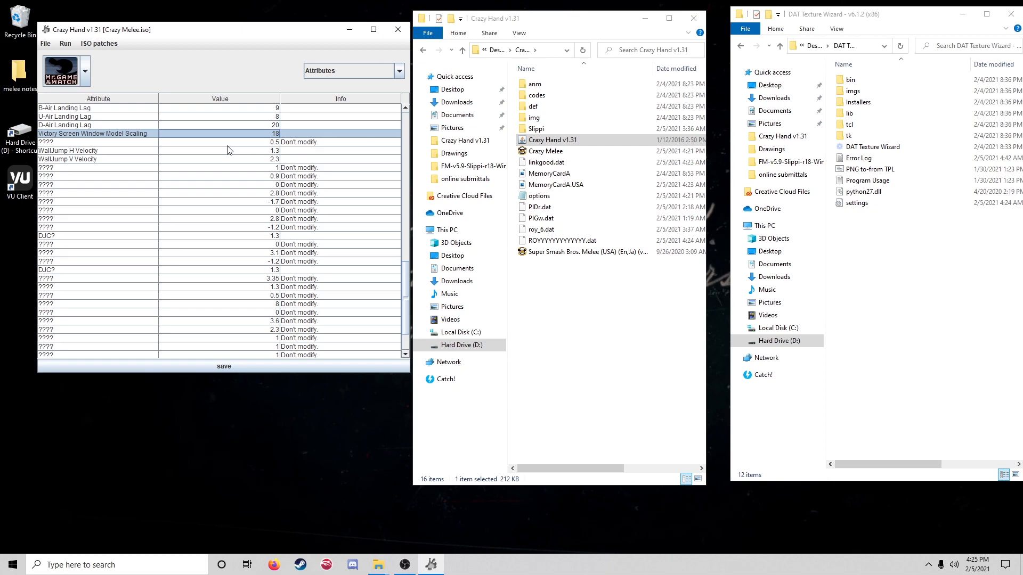
pyautogui.click(222, 152)
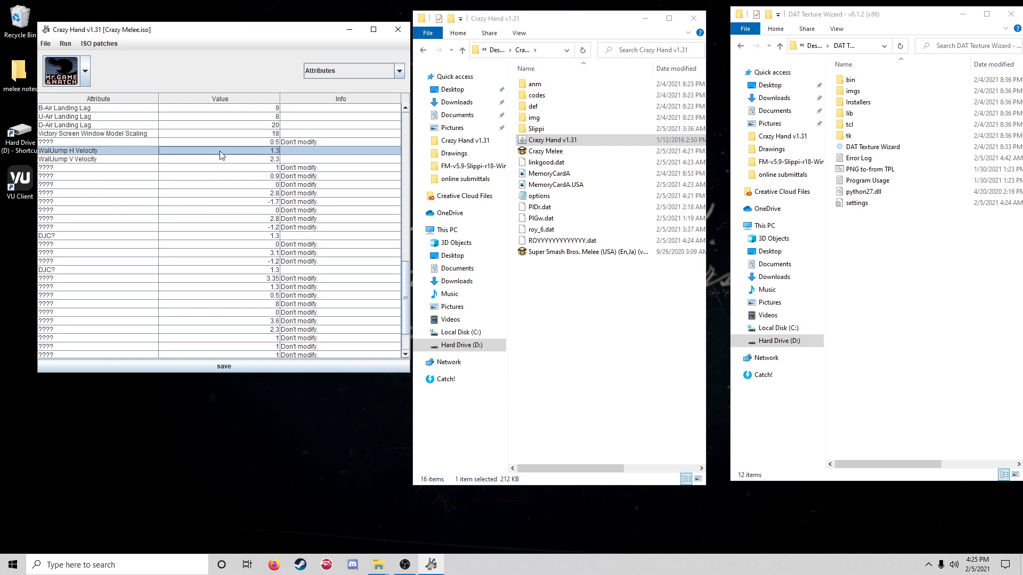
pyautogui.click(282, 134)
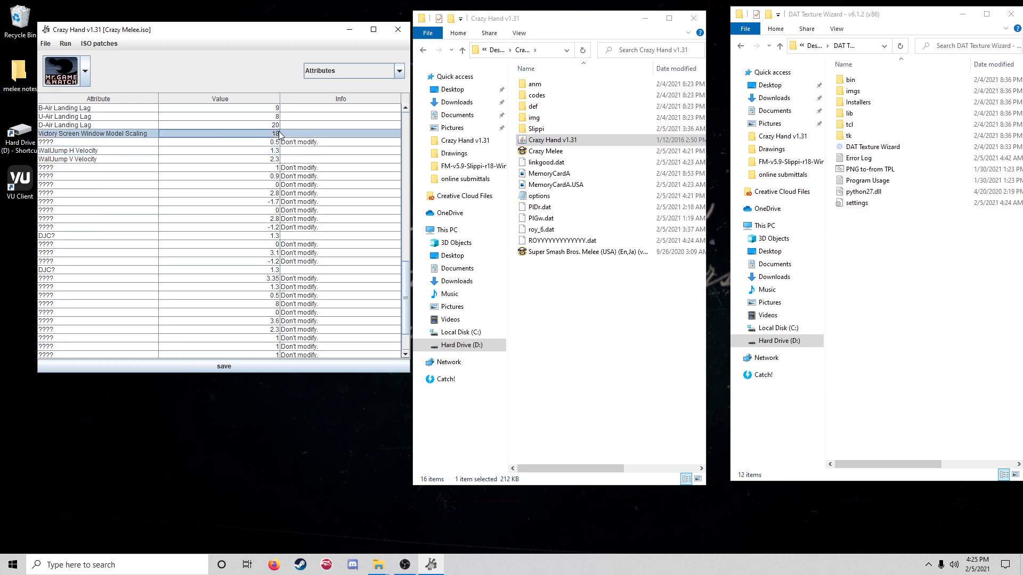
pyautogui.click(244, 152)
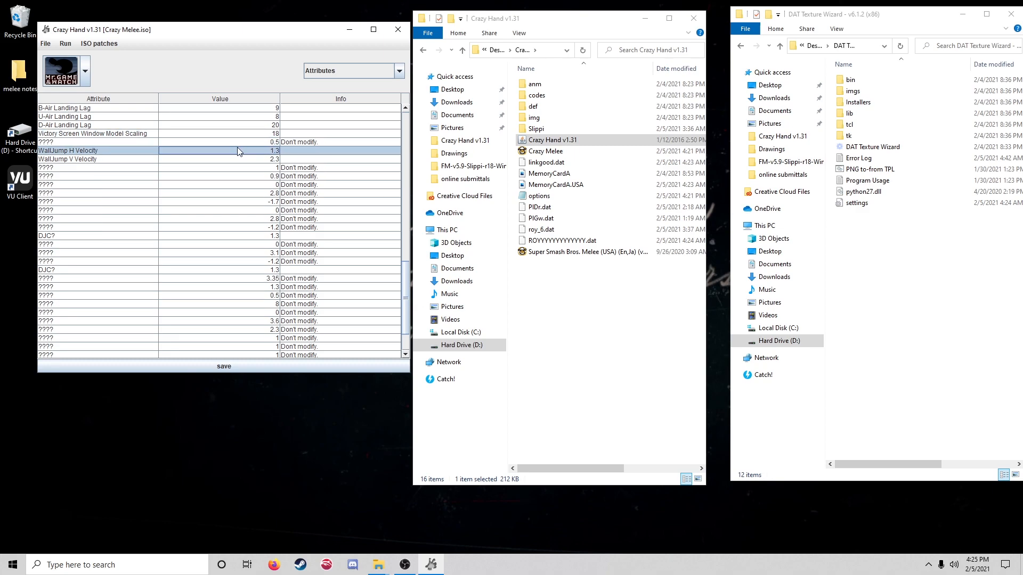
pyautogui.scroll(-1, 238, 152)
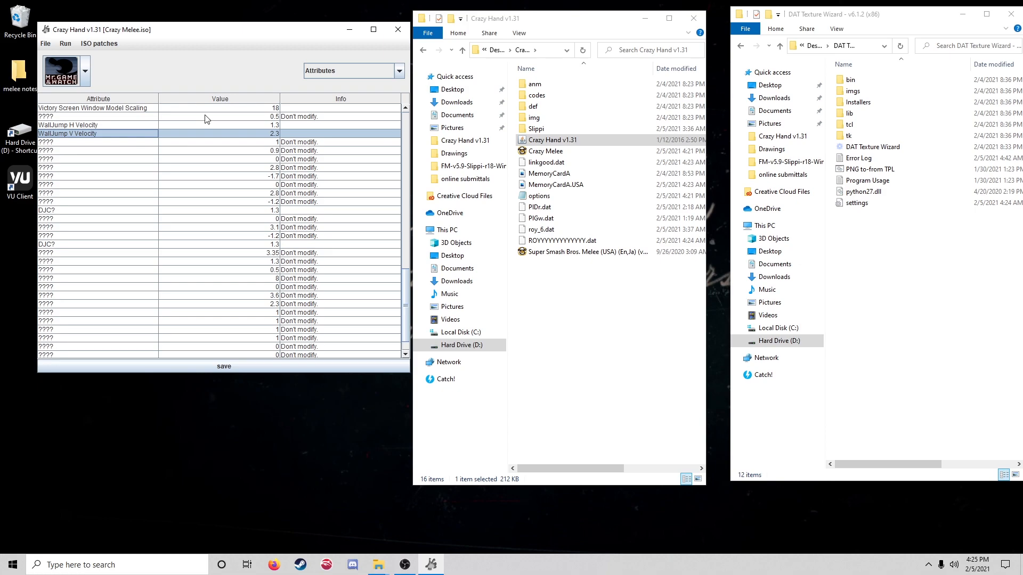
pyautogui.scroll(-1, 192, 139)
pyautogui.scroll(1, 192, 138)
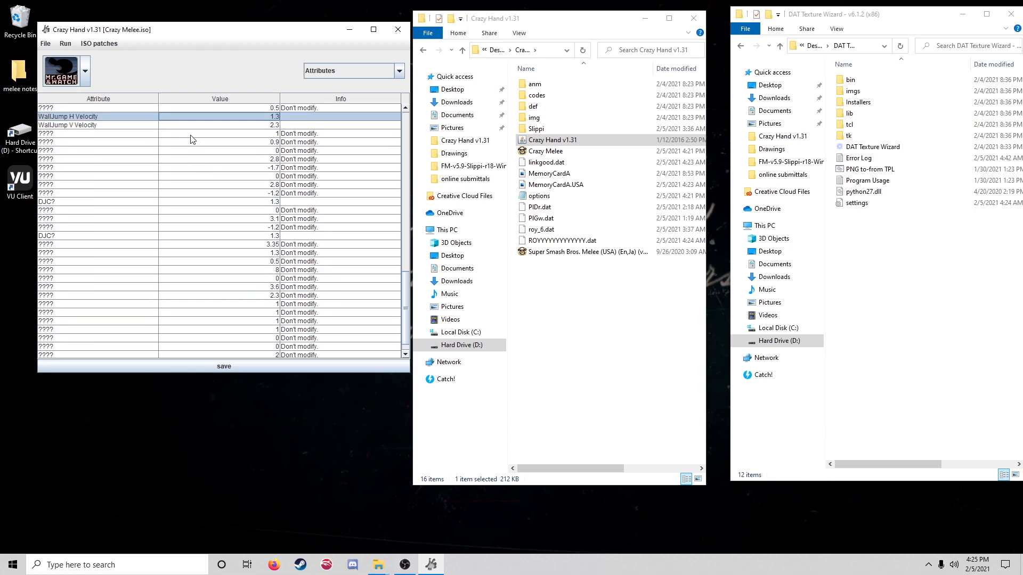
pyautogui.scroll(1, 192, 138)
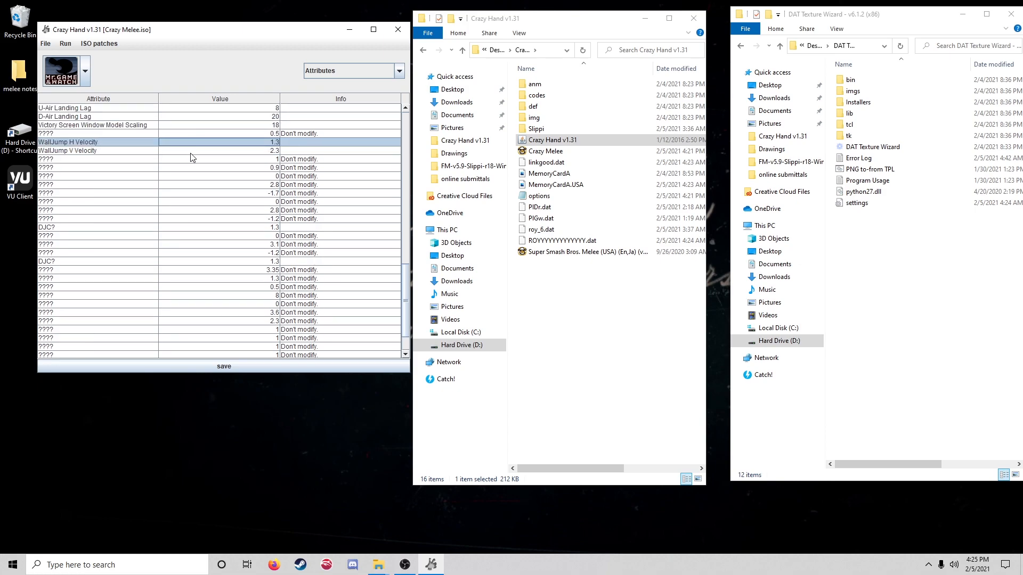
pyautogui.click(187, 156)
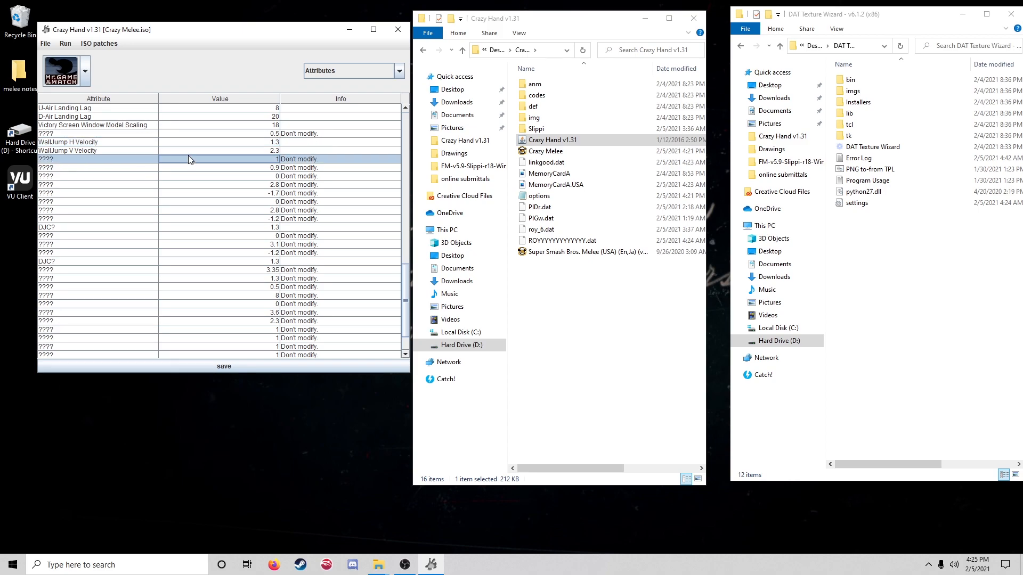
pyautogui.click(191, 149)
pyautogui.click(193, 143)
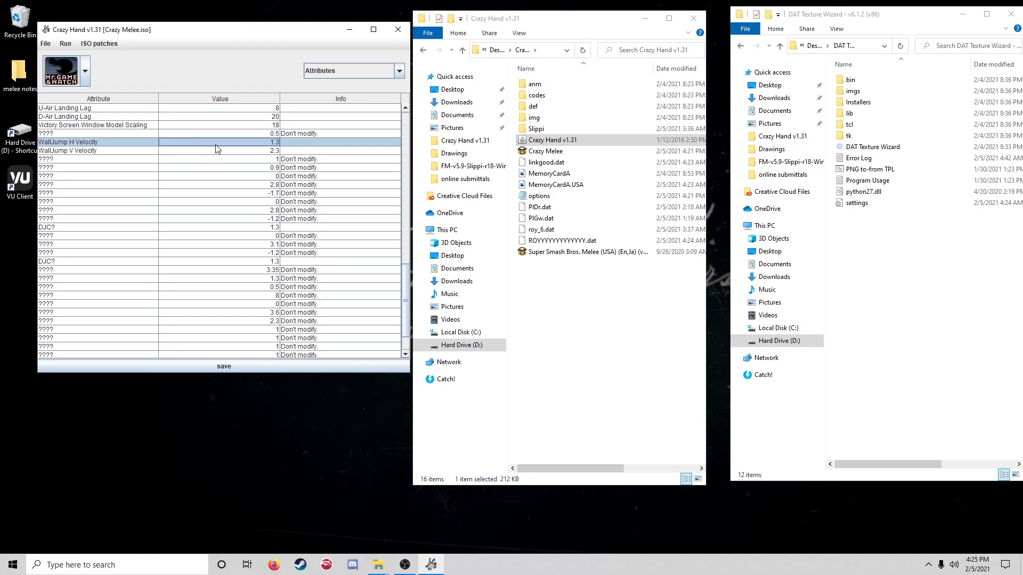
pyautogui.click(201, 149)
pyautogui.click(203, 143)
pyautogui.click(202, 153)
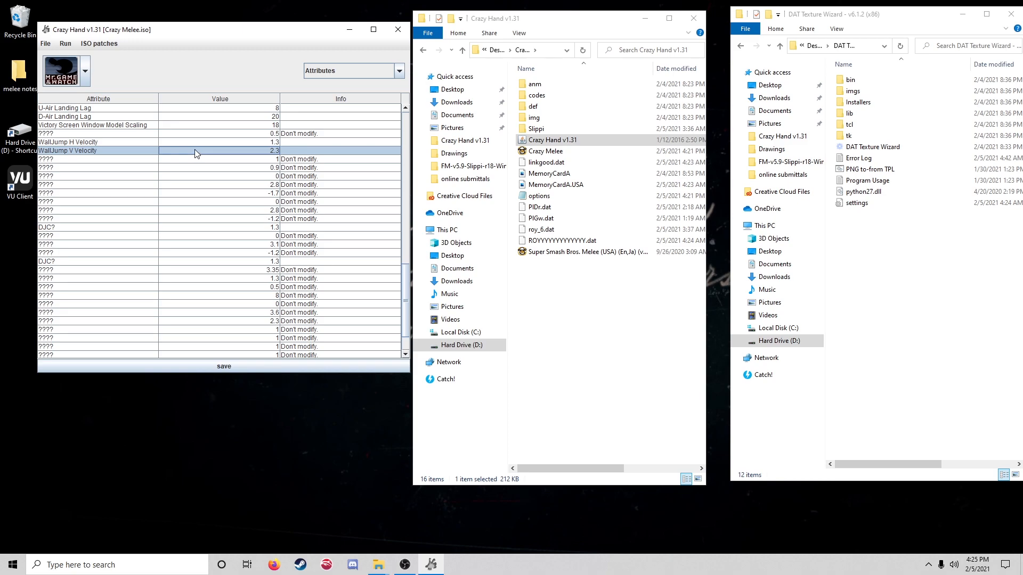
pyautogui.click(194, 142)
pyautogui.click(188, 150)
# Save the edited Mr. Game & Watch attributes to the ISO
pyautogui.scroll(-2, 216, 256)
pyautogui.click(220, 366)
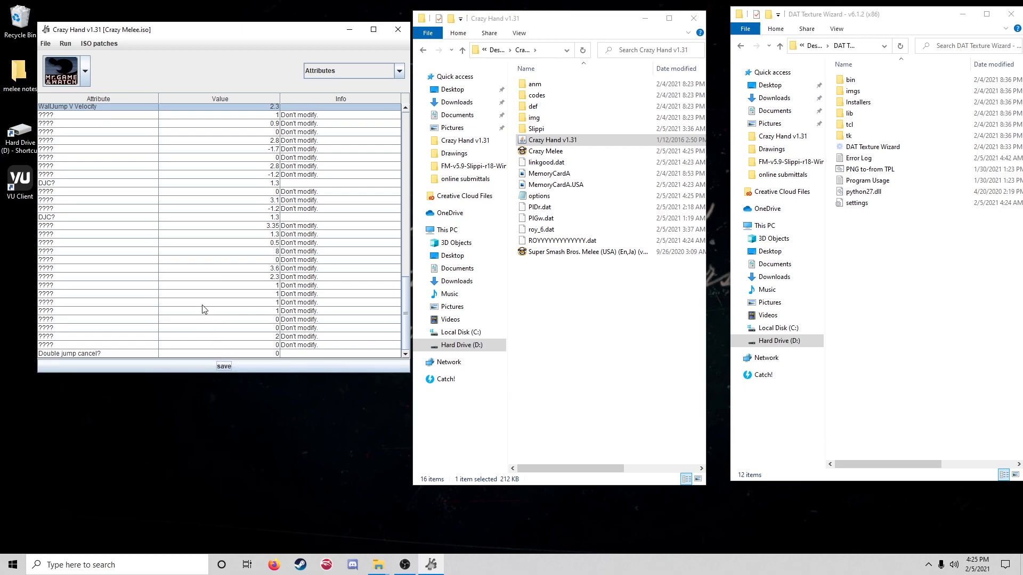
pyautogui.scroll(2, 202, 305)
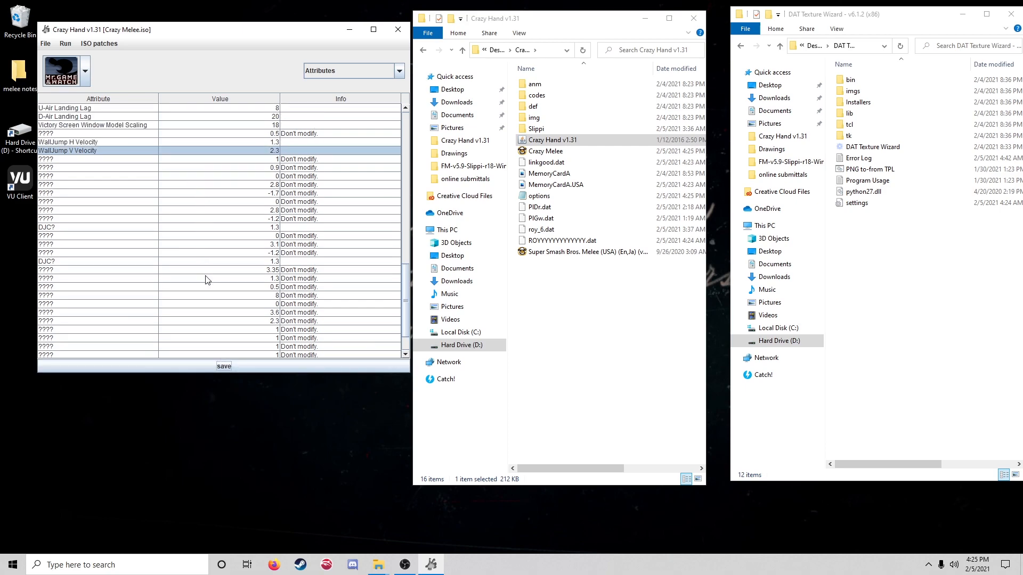
# Examine the Double jump cancel? attribute at the end of the attribute list
pyautogui.scroll(-2, 207, 279)
pyautogui.click(193, 349)
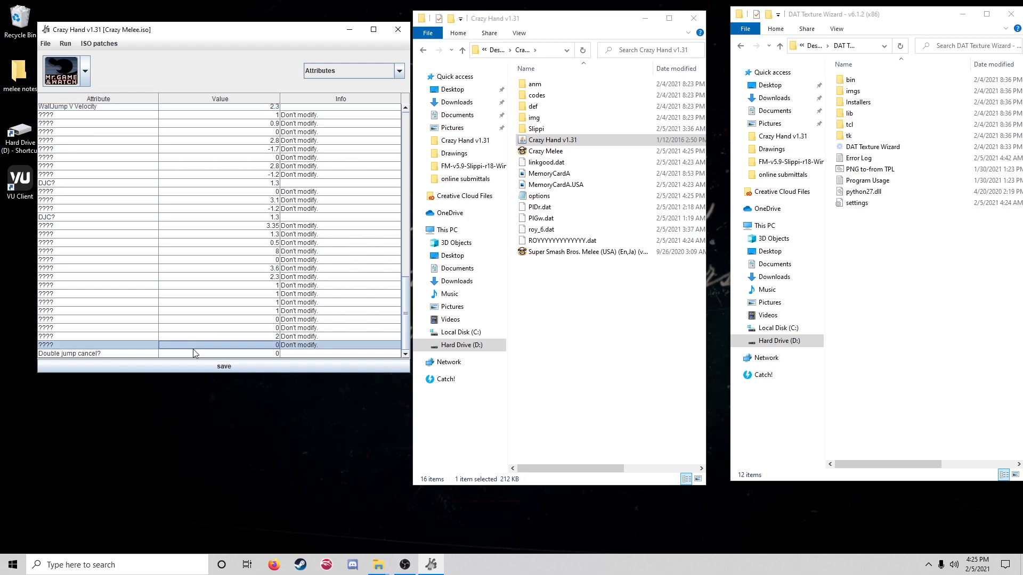
pyautogui.click(187, 354)
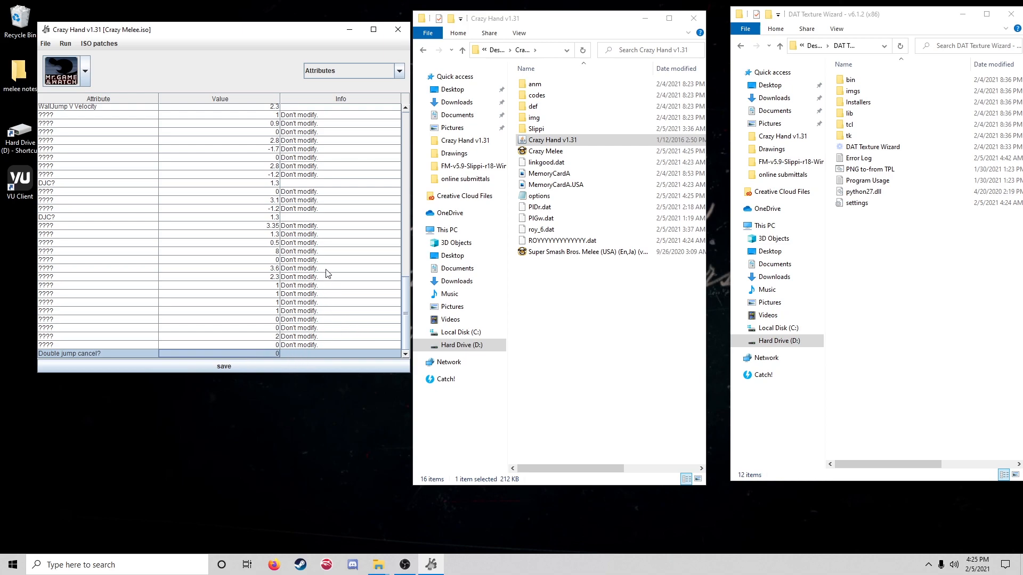
# Switch the editor from general Attributes to Mr. Game & Watch's Character specific Attributes
pyautogui.scroll(4, 324, 270)
pyautogui.scroll(10, 212, 237)
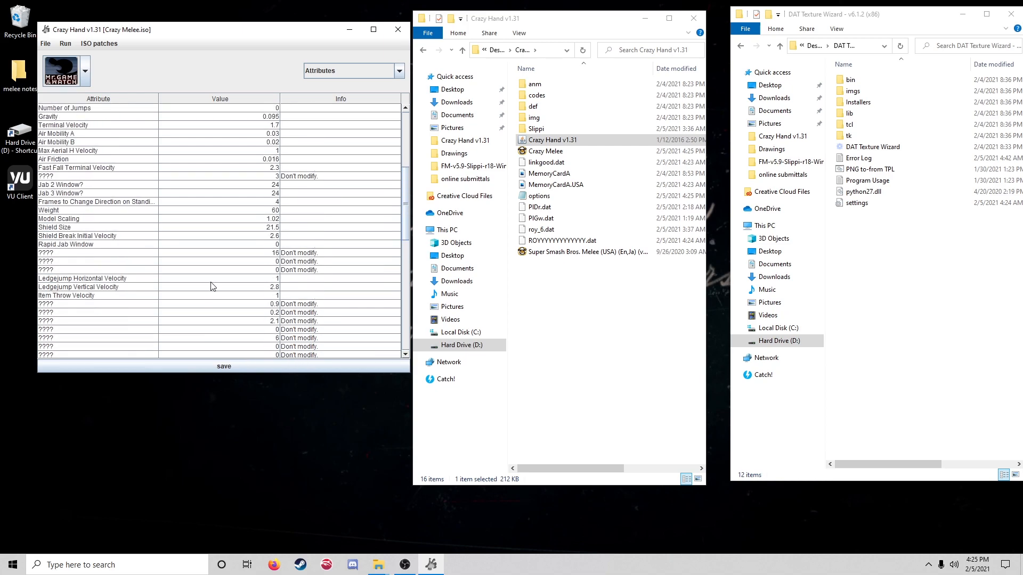
pyautogui.scroll(2, 201, 246)
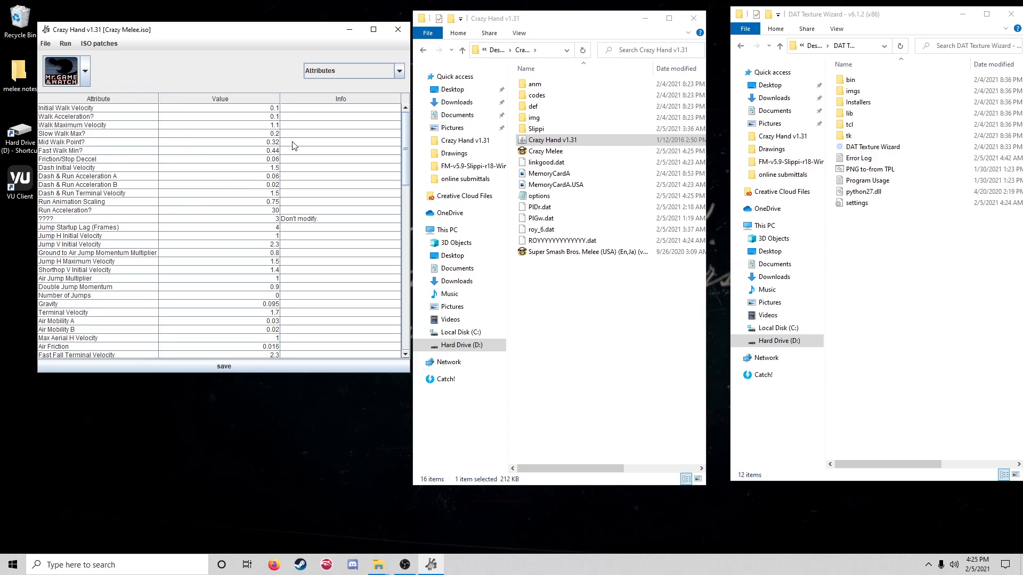
pyautogui.click(334, 70)
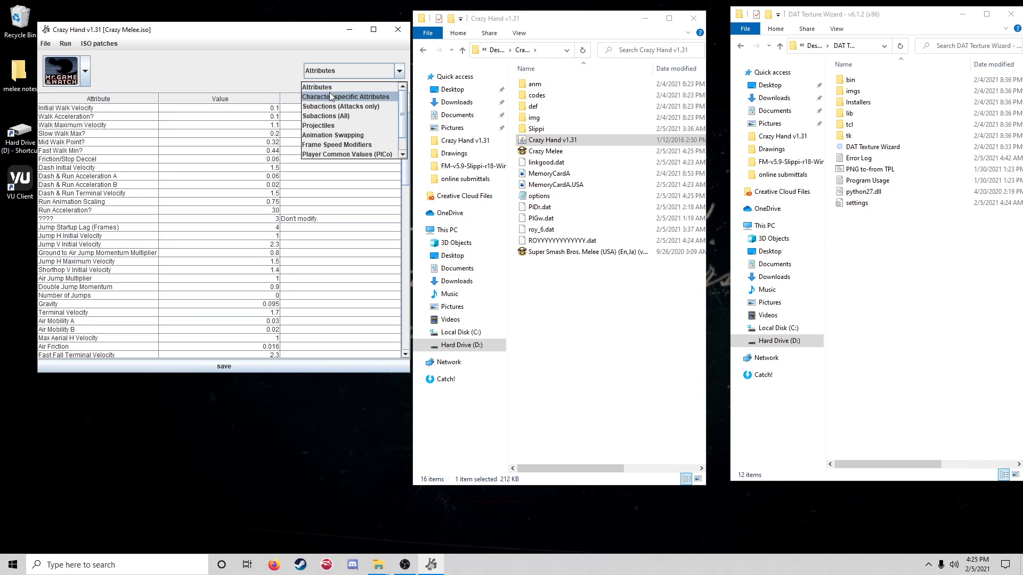
pyautogui.click(329, 96)
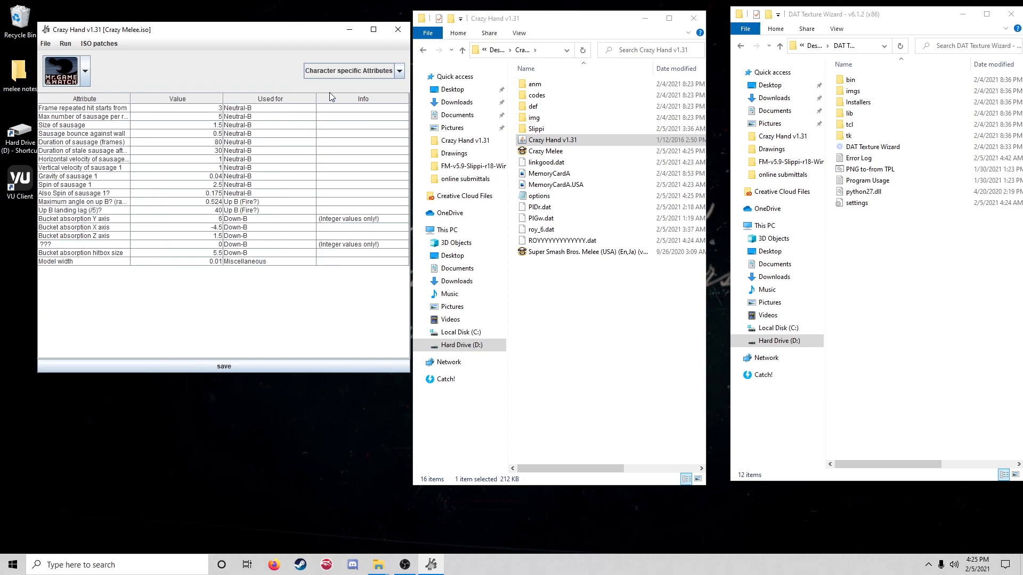
# Examine the character-specific values for the Neutral-B sausages, Up B landing lag, Down-B bucket absorption and model width
pyautogui.click(184, 110)
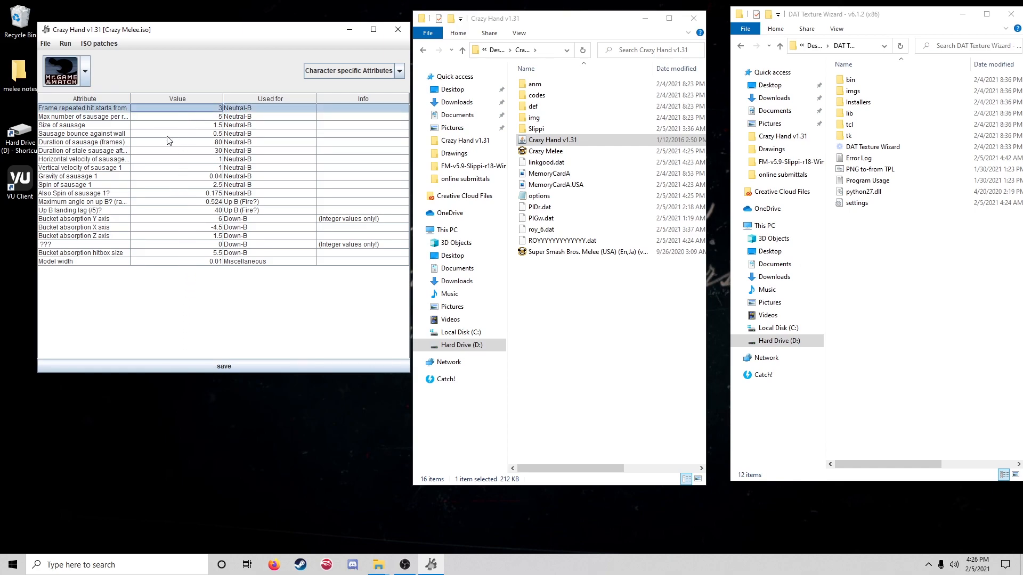
pyautogui.click(99, 261)
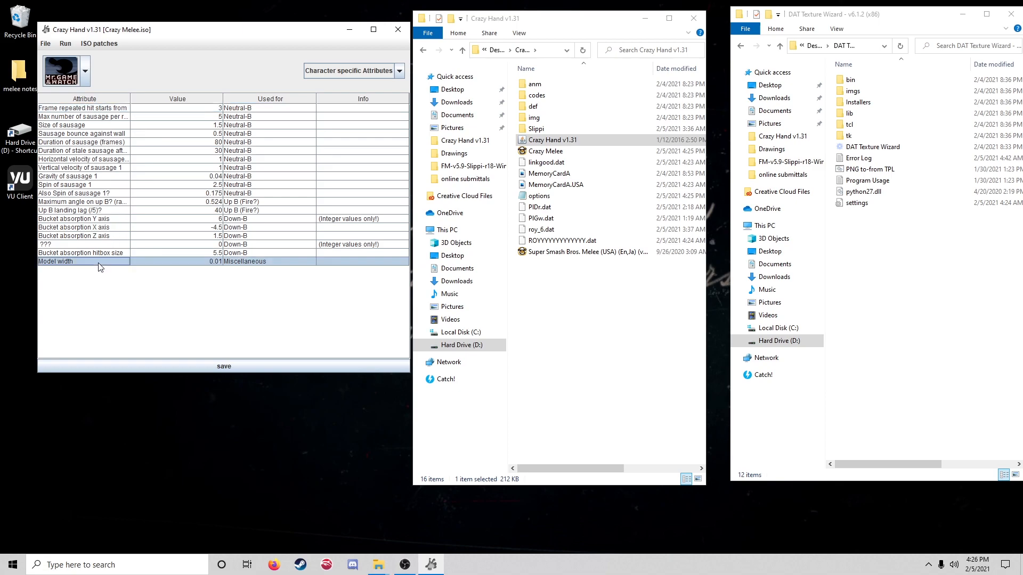
pyautogui.click(109, 245)
pyautogui.click(120, 237)
pyautogui.click(112, 125)
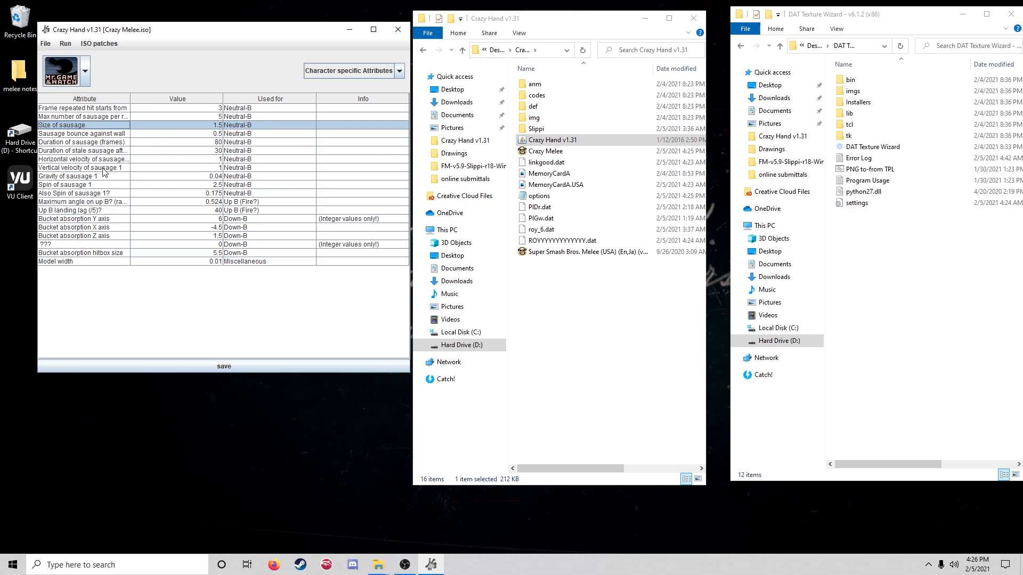
pyautogui.click(101, 211)
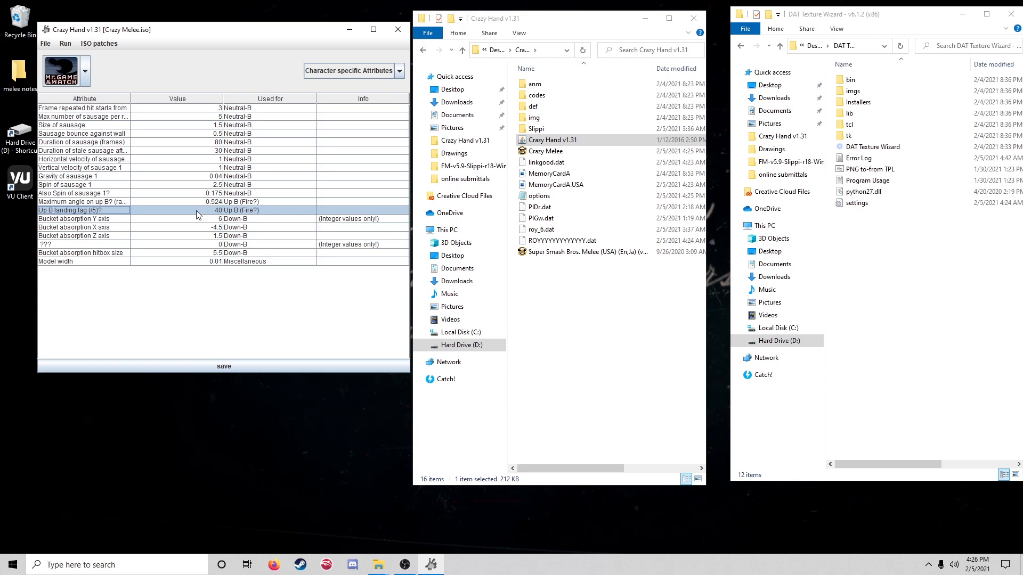
# Show Subactions (Attacks only) and examine the hitbox, timer, sound and rumble commands of Jab 1
pyautogui.click(352, 75)
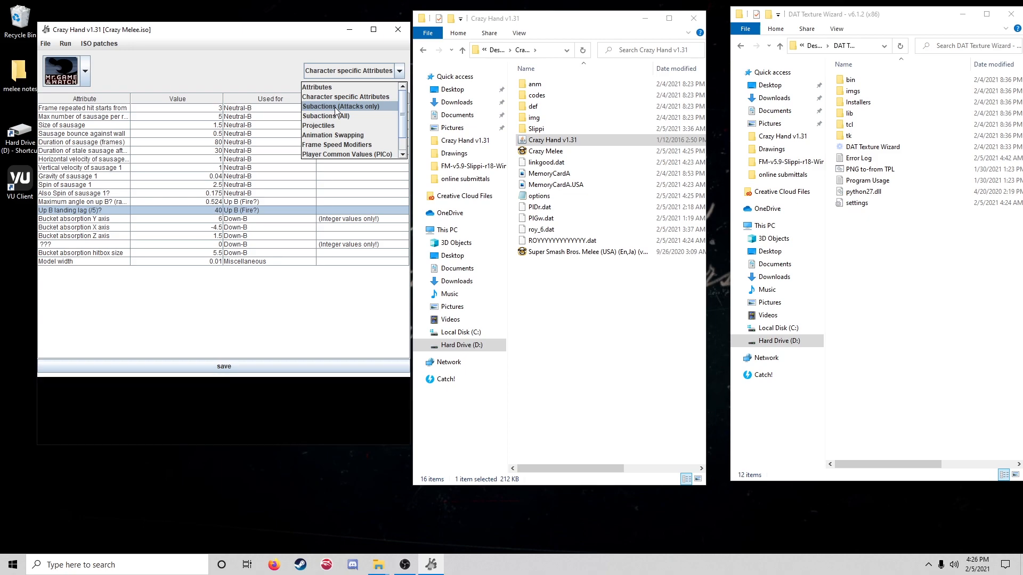
pyautogui.click(335, 106)
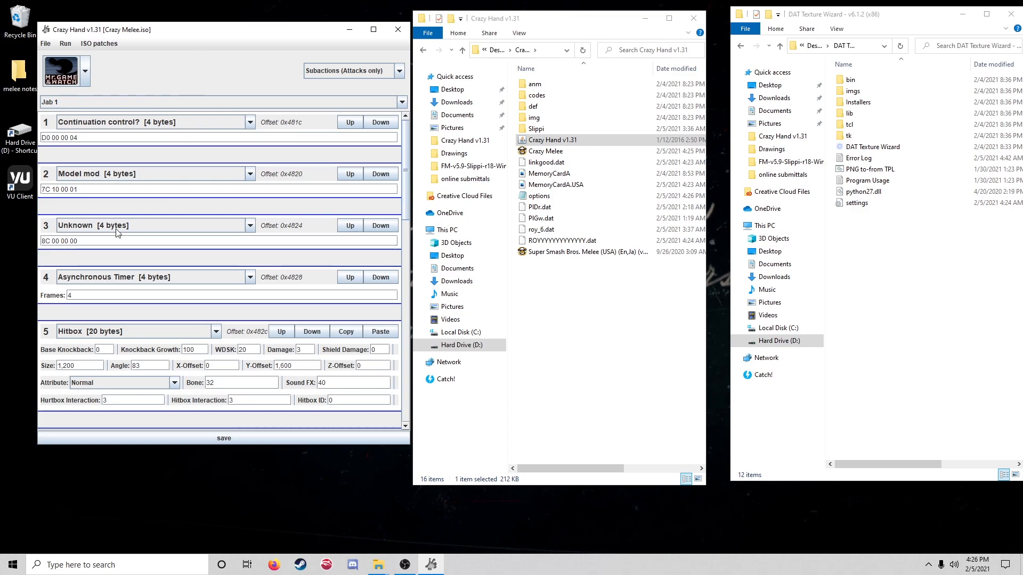
pyautogui.scroll(-1, 160, 213)
pyautogui.scroll(1, 151, 228)
pyautogui.scroll(-4, 198, 163)
pyautogui.scroll(-11, 201, 182)
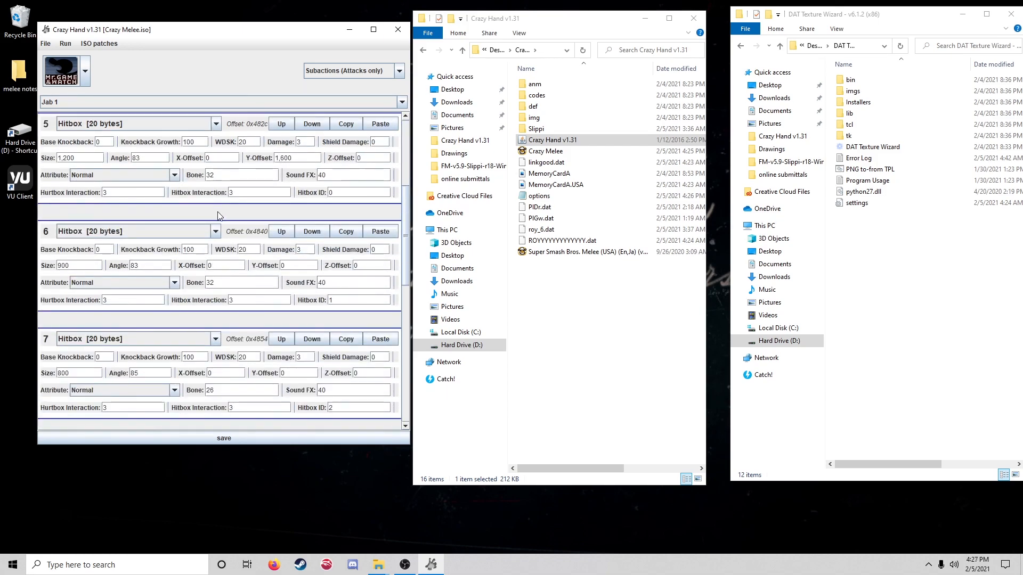
pyautogui.scroll(-6, 237, 245)
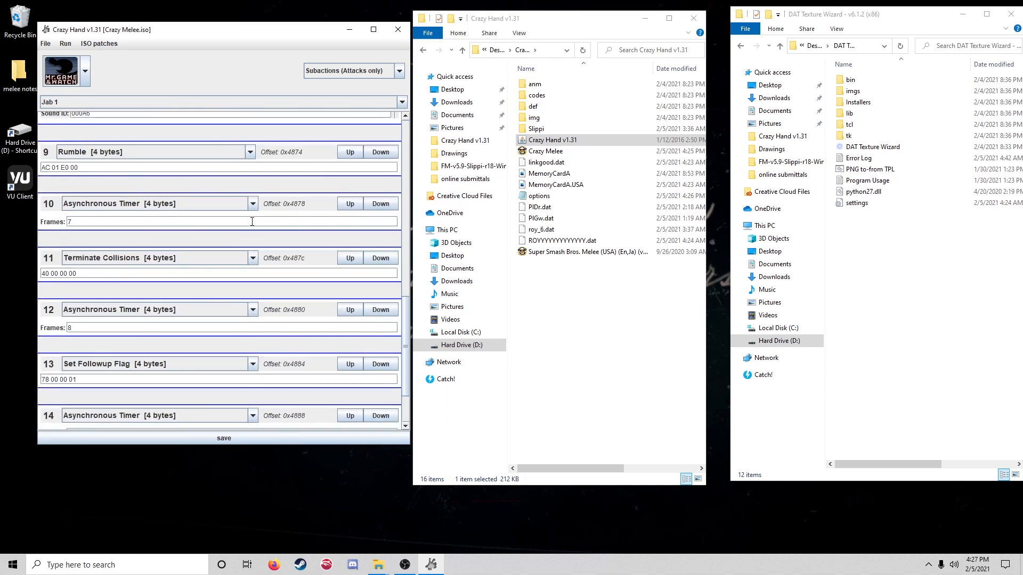
pyautogui.scroll(6, 196, 236)
pyautogui.scroll(14, 196, 236)
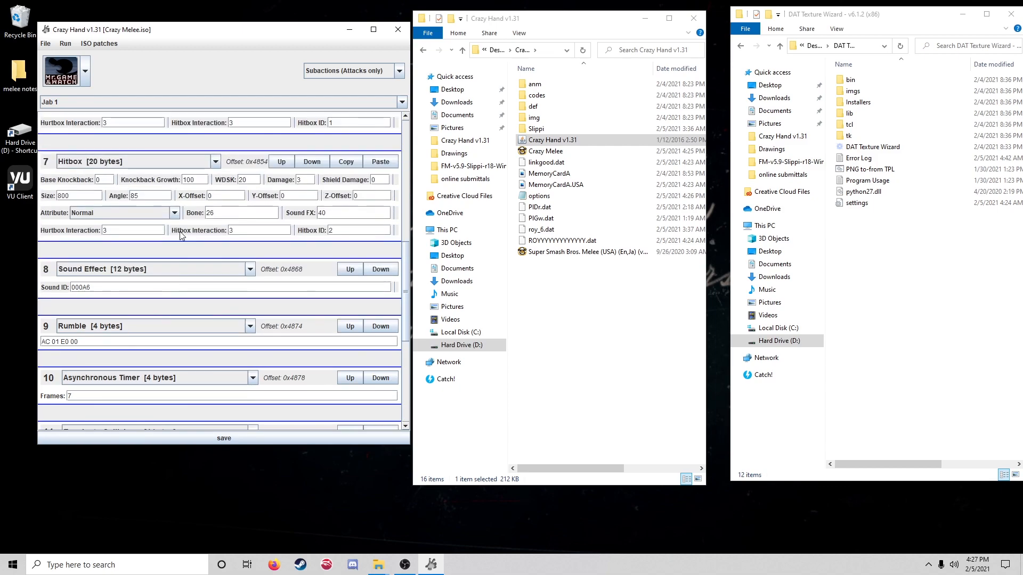
pyautogui.scroll(2, 105, 137)
# Browse Mr. Game & Watch's attack list through the tilts, smashes, aerials, throws and specials, and open the Up-Tilt subaction
pyautogui.click(98, 101)
pyautogui.scroll(-3, 87, 144)
pyautogui.scroll(-3, 106, 138)
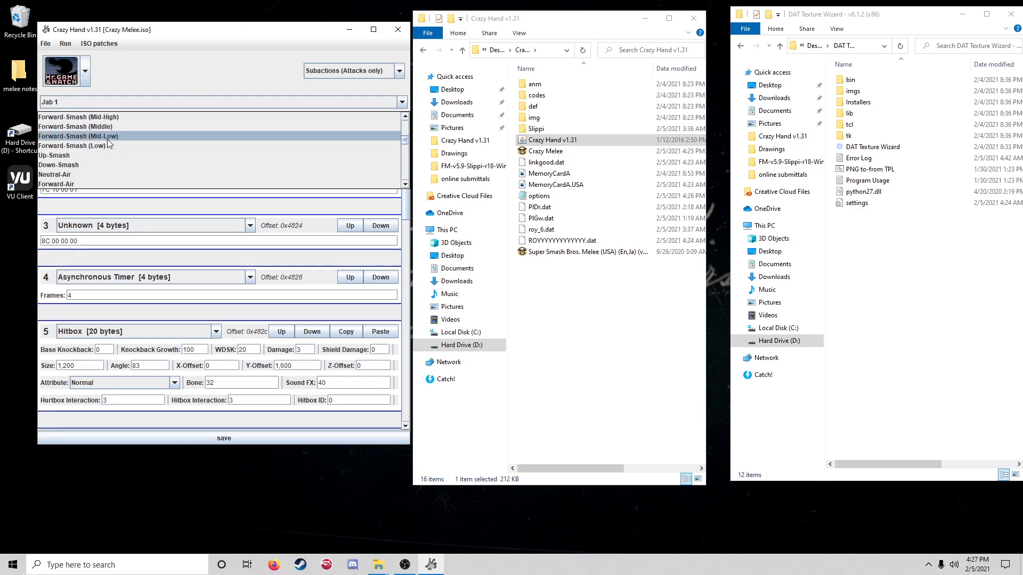
pyautogui.scroll(-6, 114, 154)
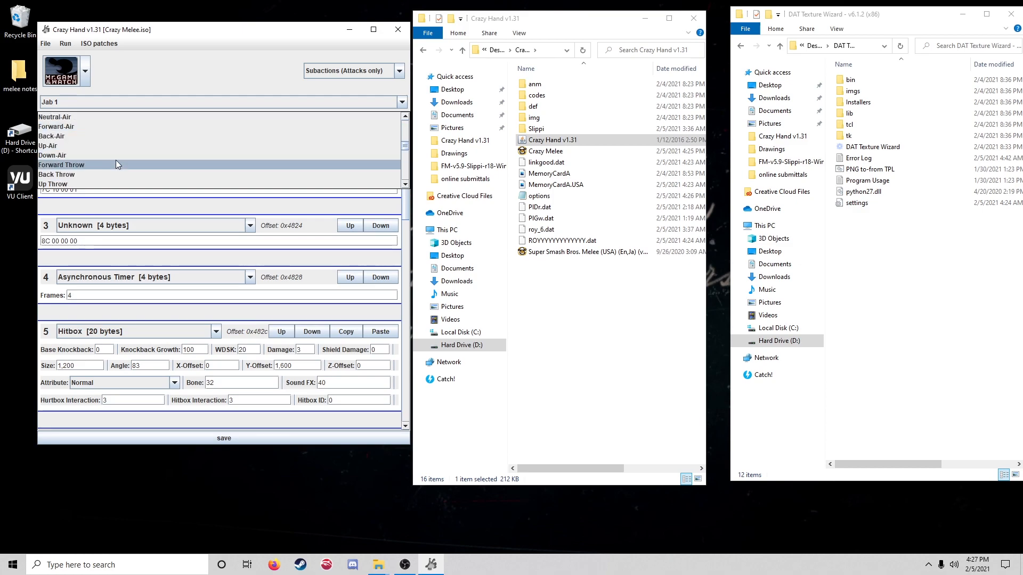
pyautogui.scroll(3, 112, 152)
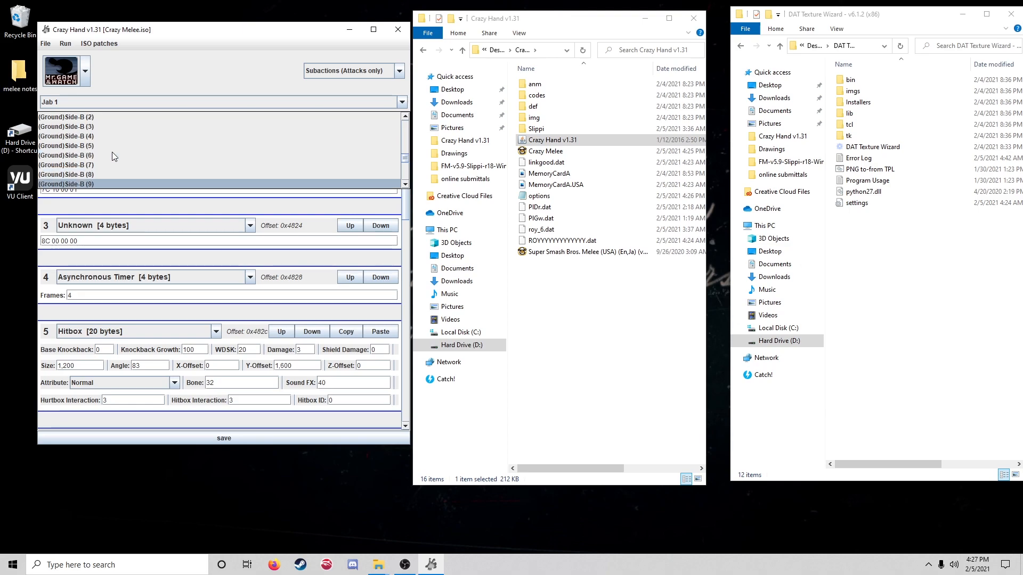
pyautogui.scroll(-4, 107, 174)
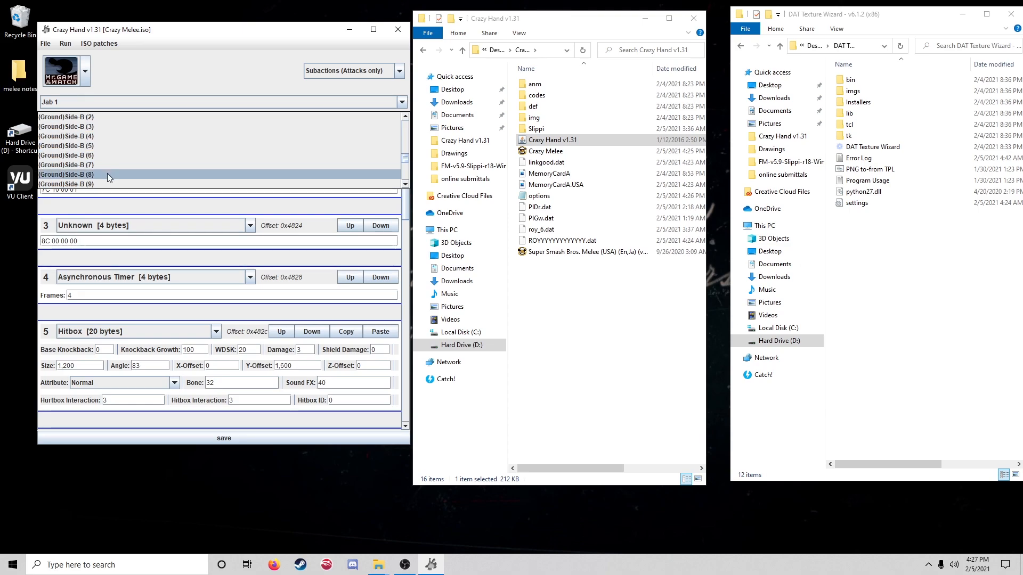
pyautogui.scroll(5, 107, 164)
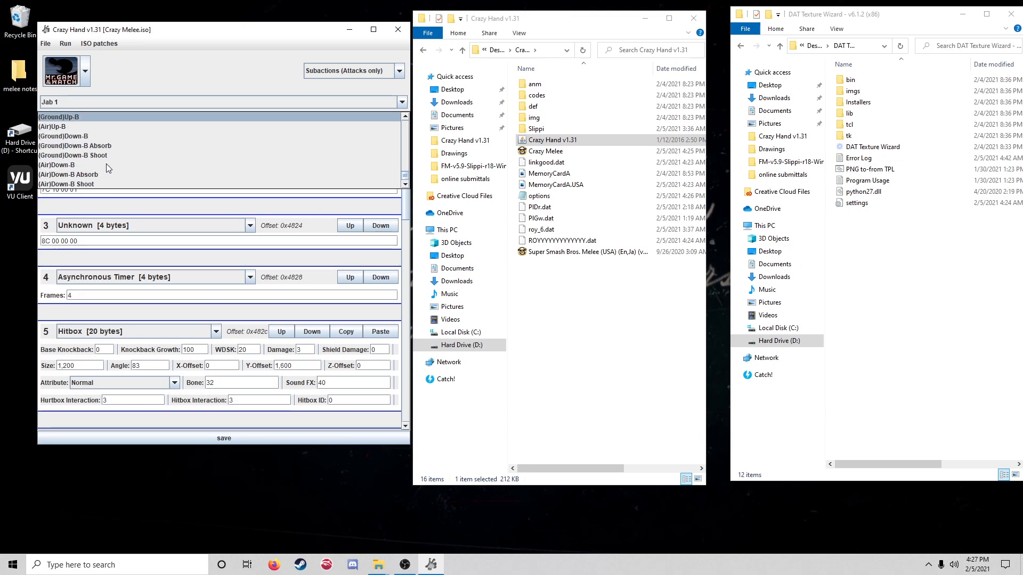
pyautogui.scroll(5, 118, 159)
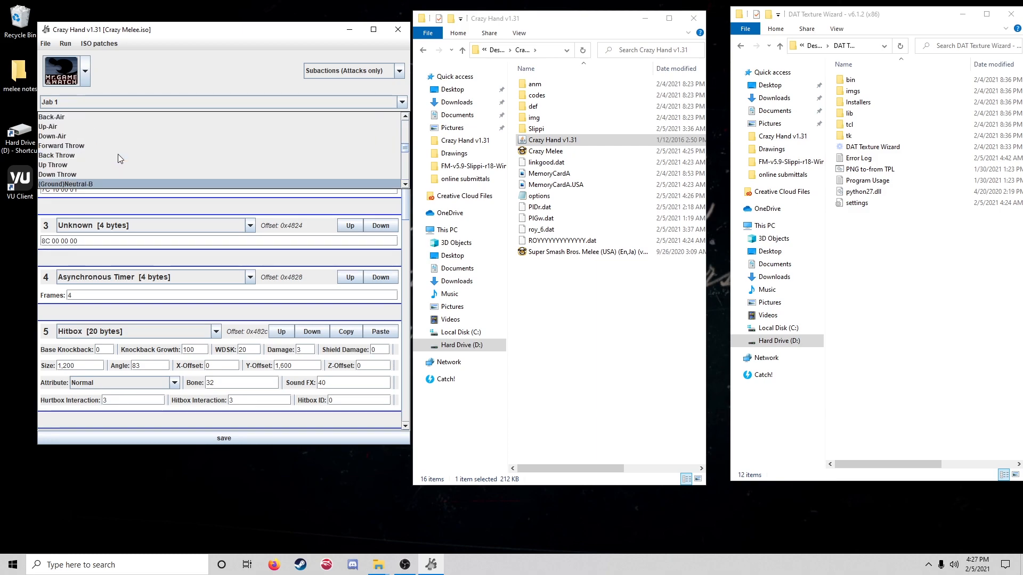
pyautogui.scroll(3, 161, 161)
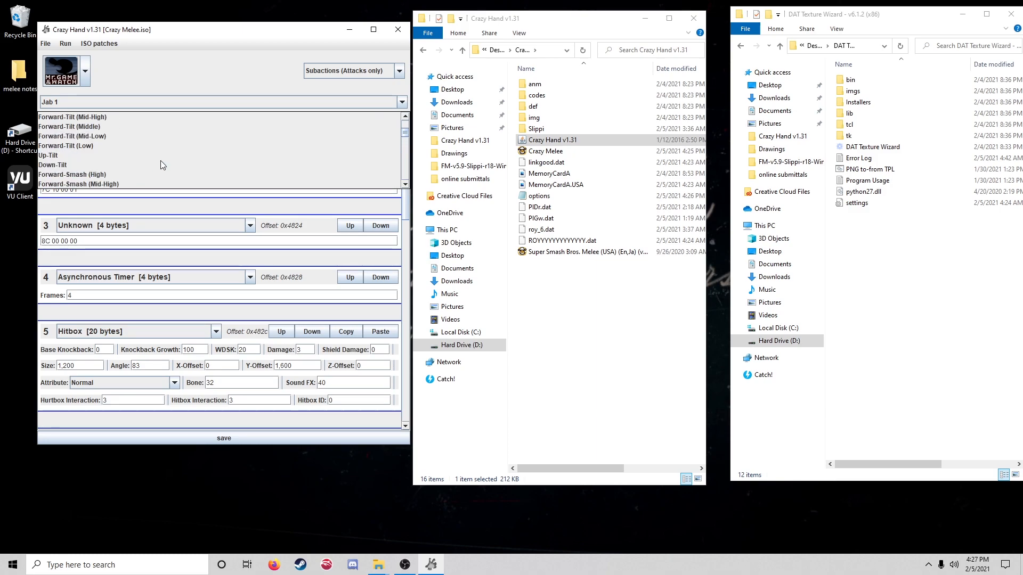
pyautogui.click(113, 159)
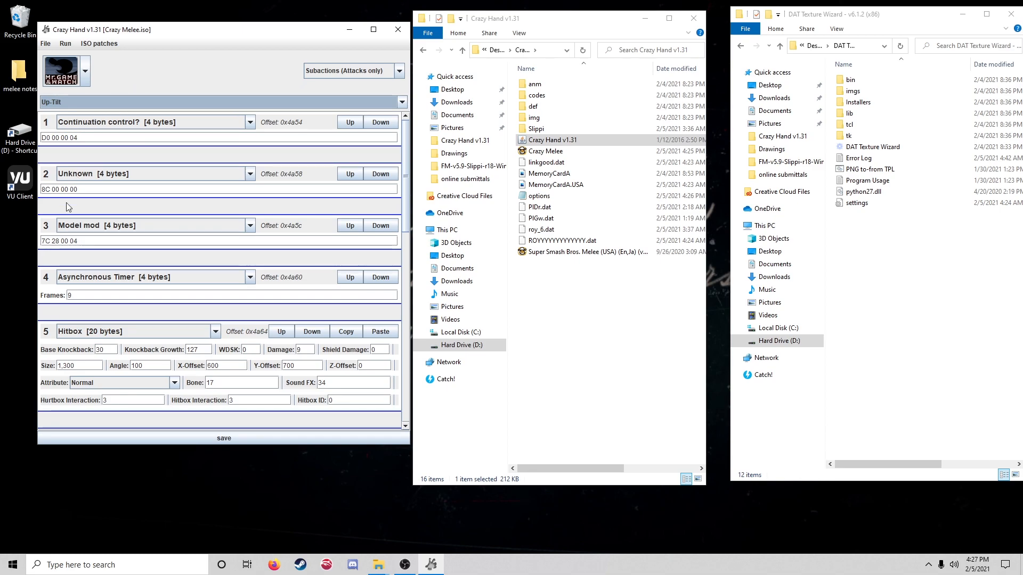
# Examine the Up-Tilt command list, including the asynchronous timer, the three hitboxes and the sound effect
pyautogui.scroll(-1, 165, 201)
pyautogui.scroll(1, 165, 203)
pyautogui.scroll(-3, 149, 201)
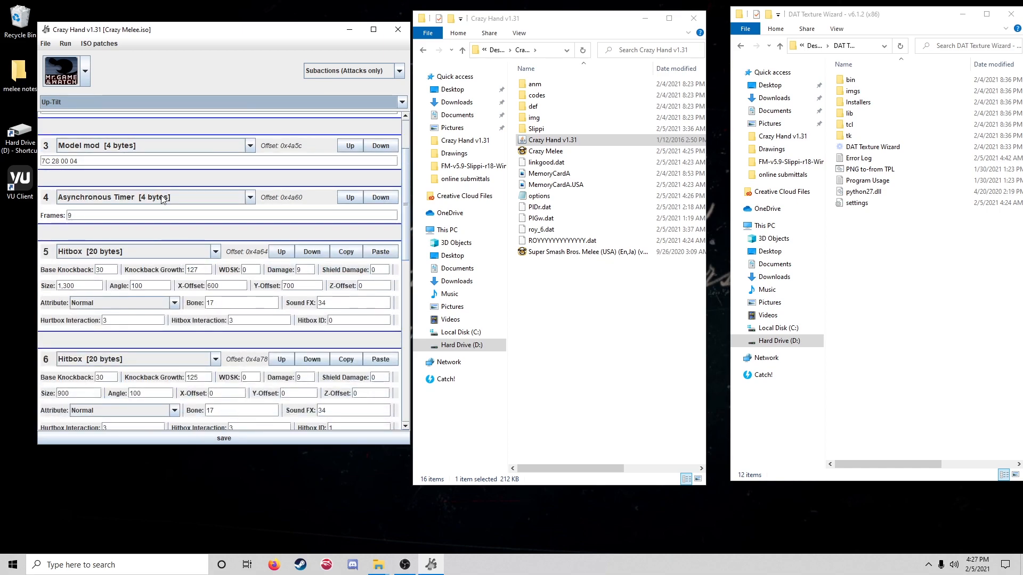
pyautogui.scroll(-3, 162, 208)
pyautogui.scroll(-4, 163, 219)
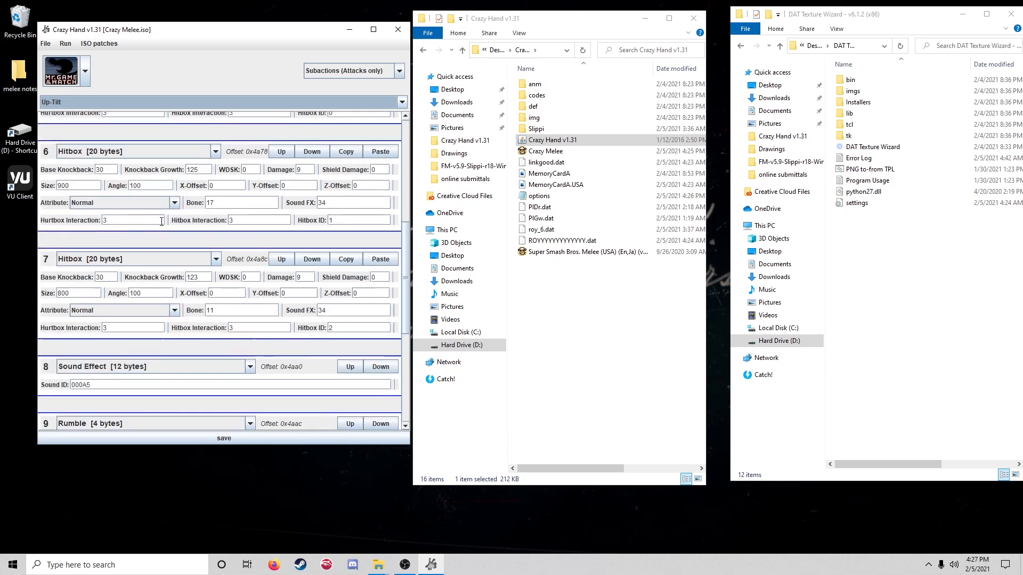
pyautogui.scroll(6, 163, 229)
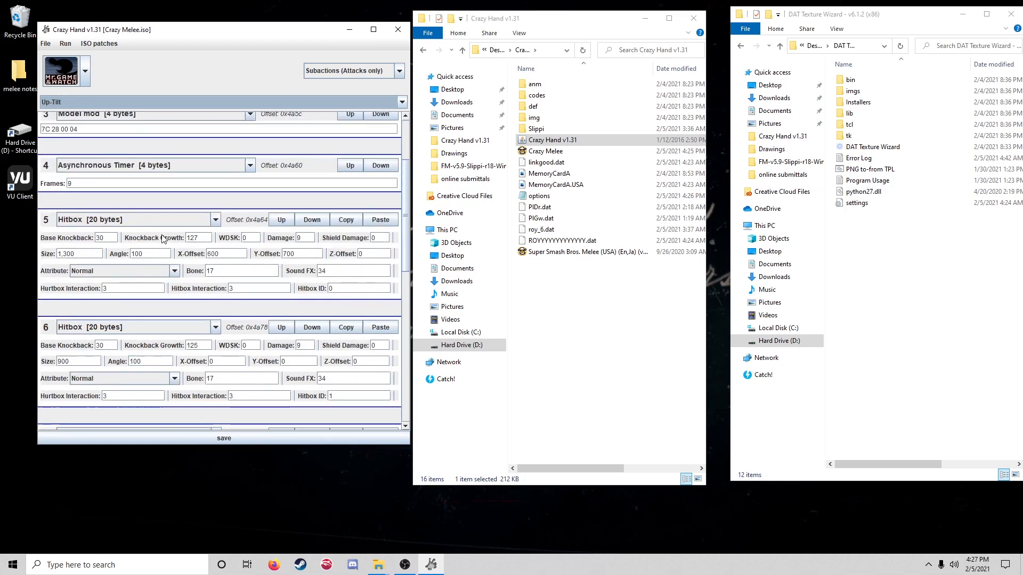
pyautogui.scroll(-2, 162, 238)
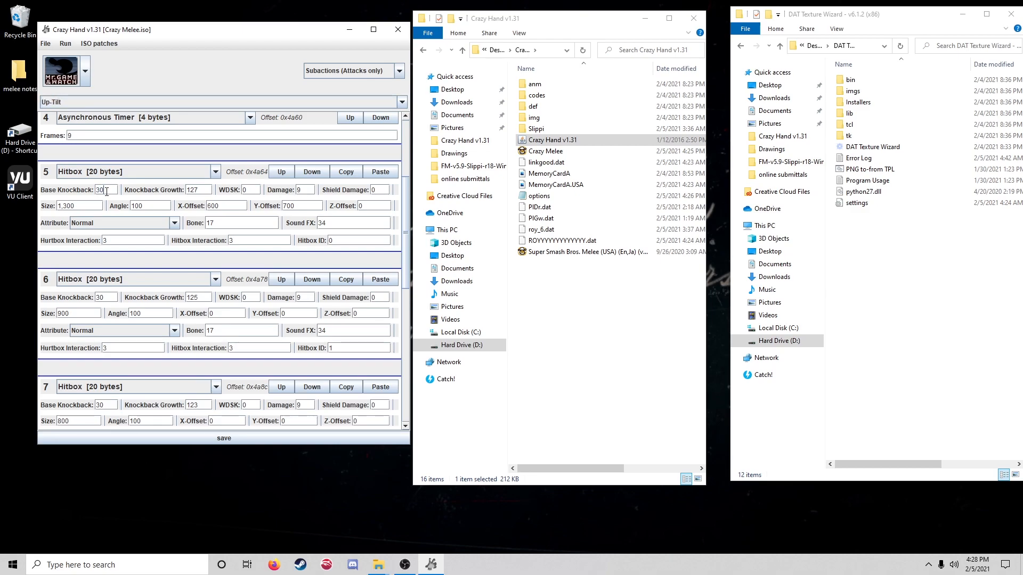
# Examine the knockback growth, damage, shield damage, size, angle and offset fields of Up-Tilt's first hitbox
pyautogui.click(208, 186)
pyautogui.click(303, 188)
pyautogui.click(380, 189)
pyautogui.click(89, 205)
pyautogui.click(166, 207)
pyautogui.scroll(1, 164, 229)
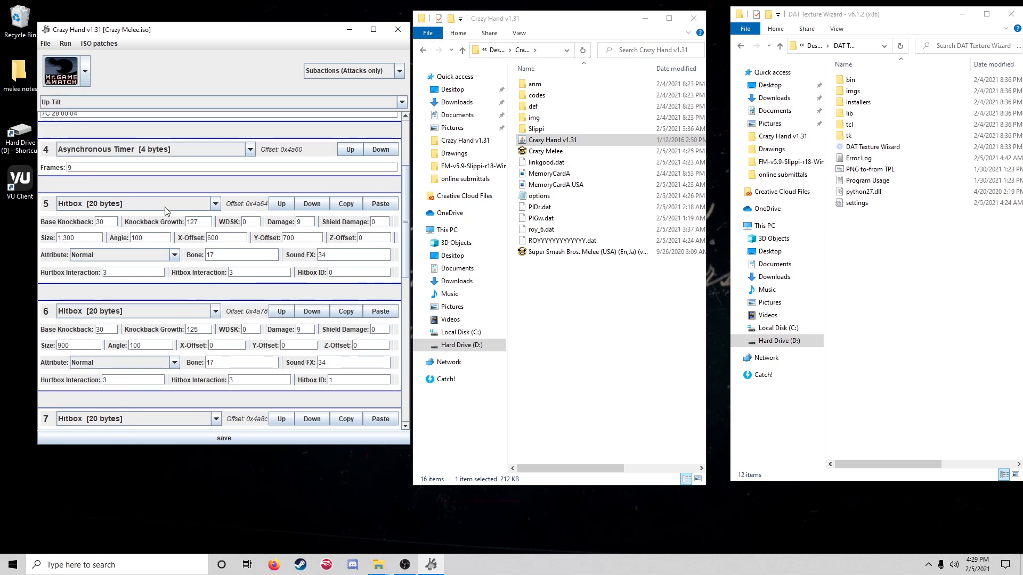
pyautogui.click(151, 235)
pyautogui.press('Tab')
pyautogui.click(316, 238)
# Review the available hitbox attributes and set the attribute of Up-Tilt's first hitbox to Darkness
pyautogui.click(167, 255)
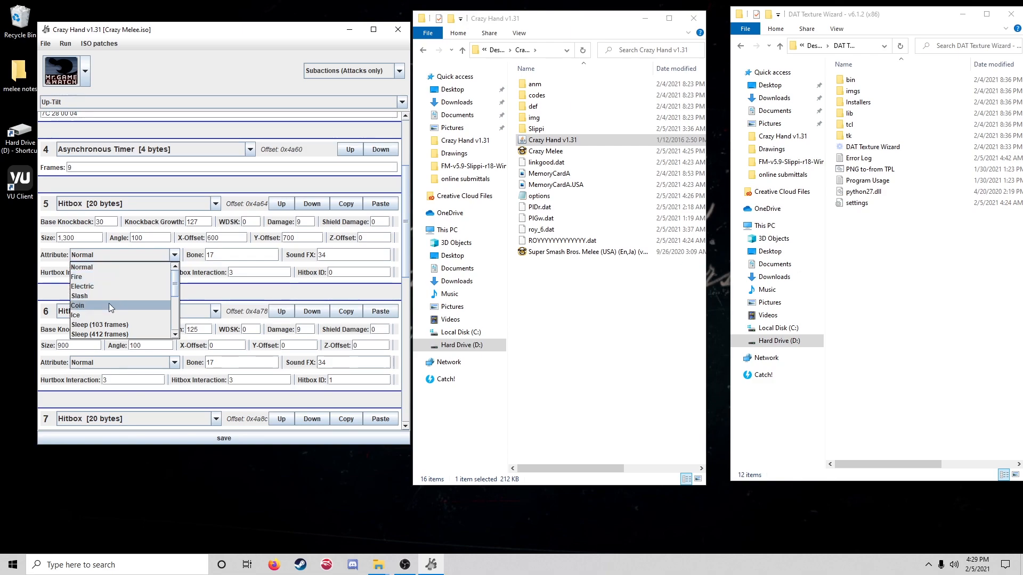
pyautogui.scroll(-1, 121, 296)
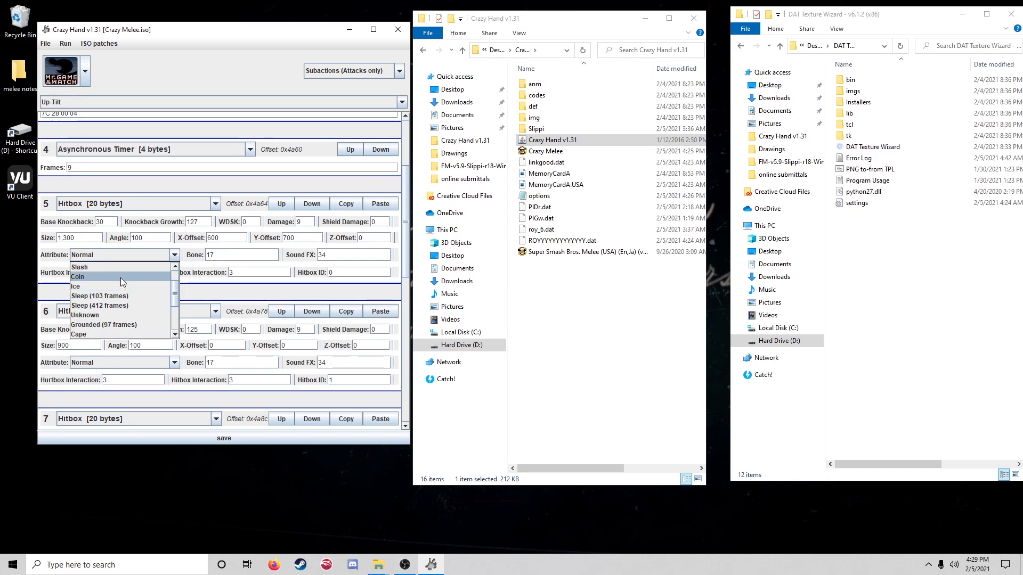
pyautogui.scroll(-1, 136, 276)
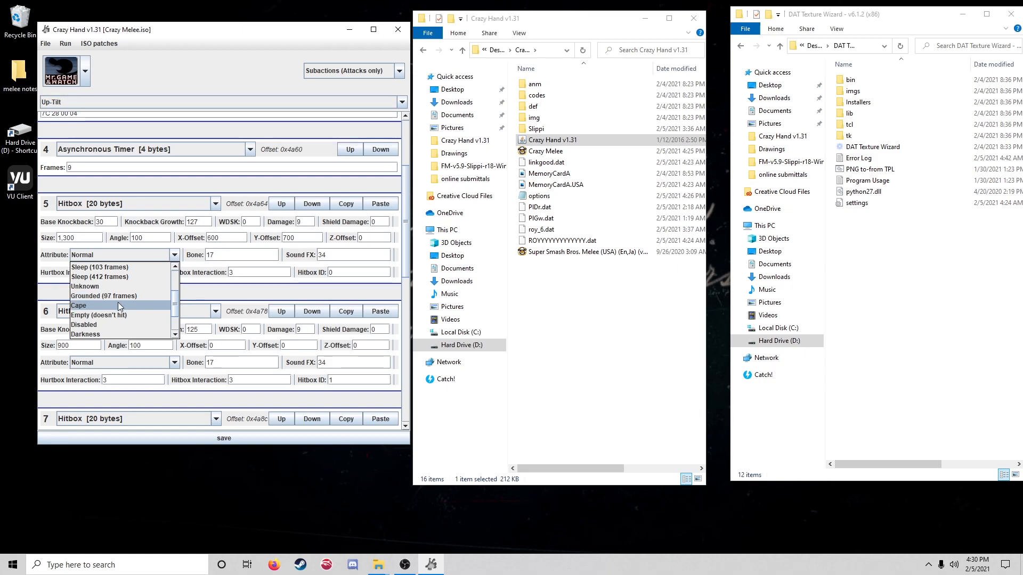
pyautogui.scroll(-1, 122, 296)
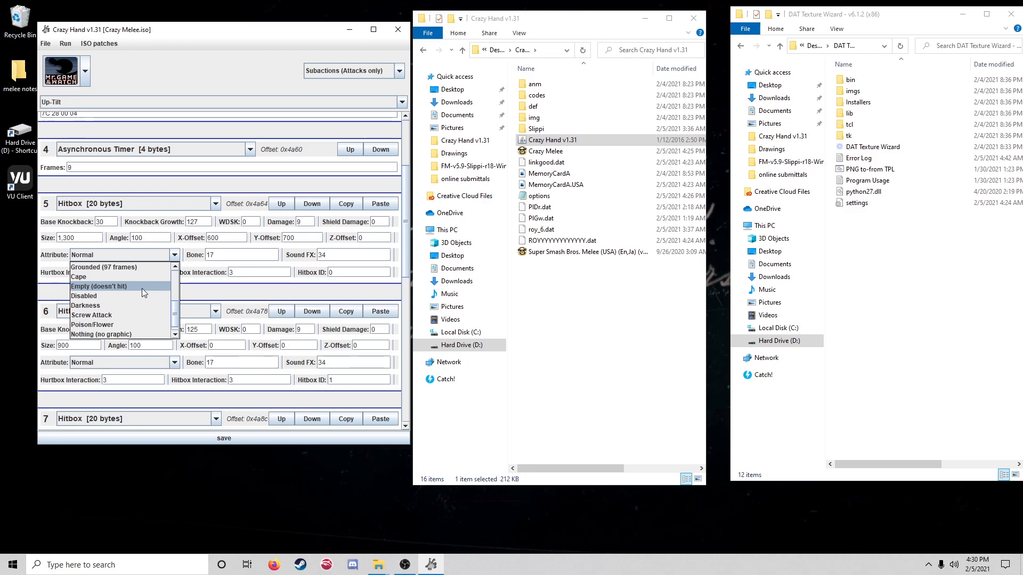
pyautogui.scroll(-1, 144, 296)
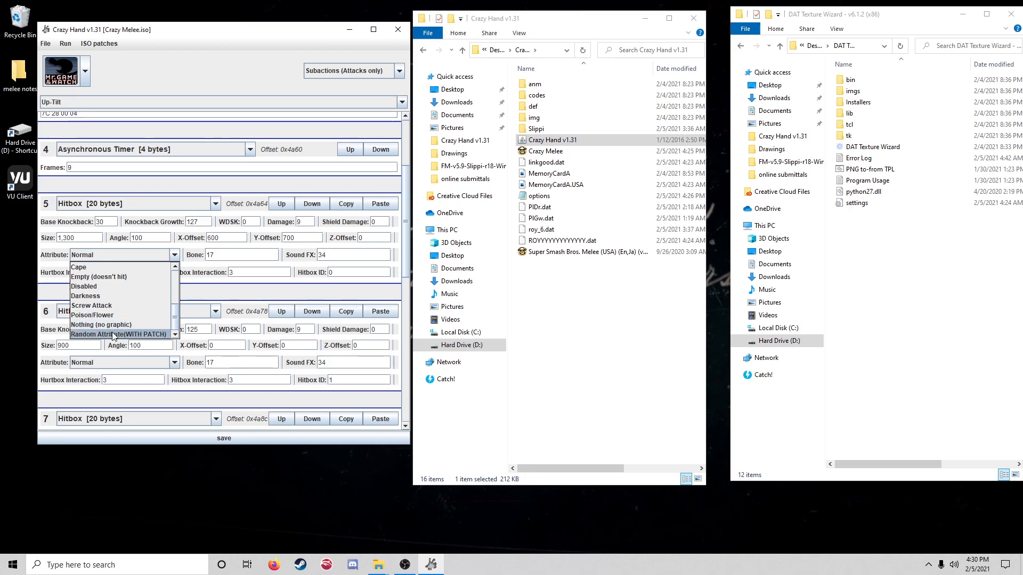
pyautogui.click(126, 292)
# Review the first hitbox's hurtbox interaction, bone, offset and Sound FX fields, and save the changes to the ISO
pyautogui.click(142, 273)
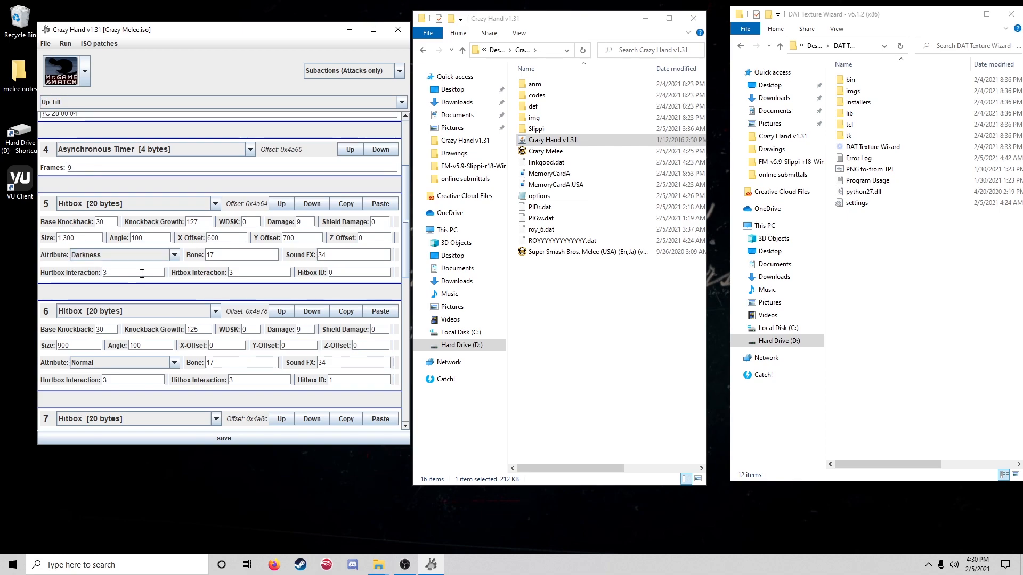
pyautogui.click(252, 257)
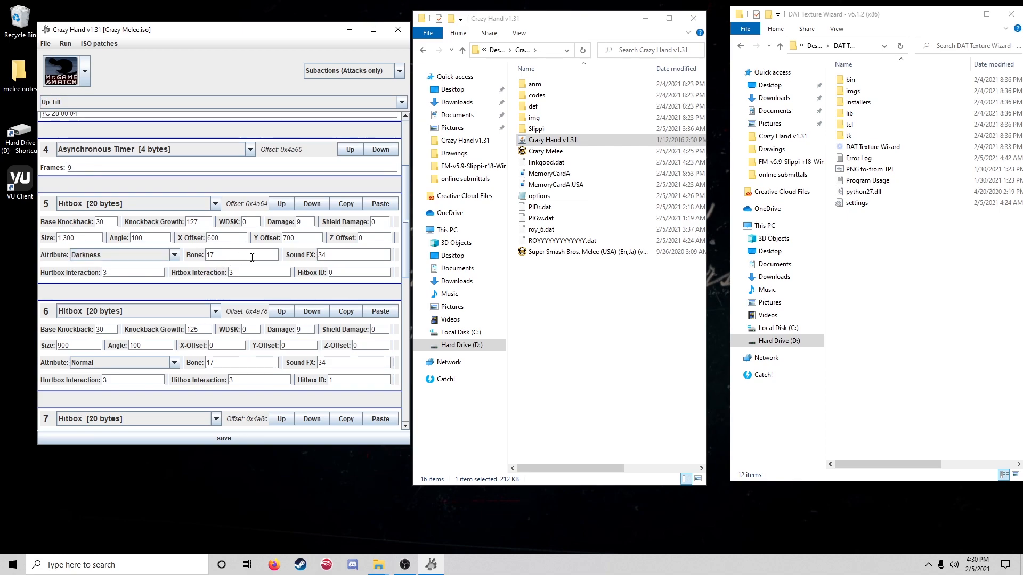
pyautogui.scroll(-1, 195, 313)
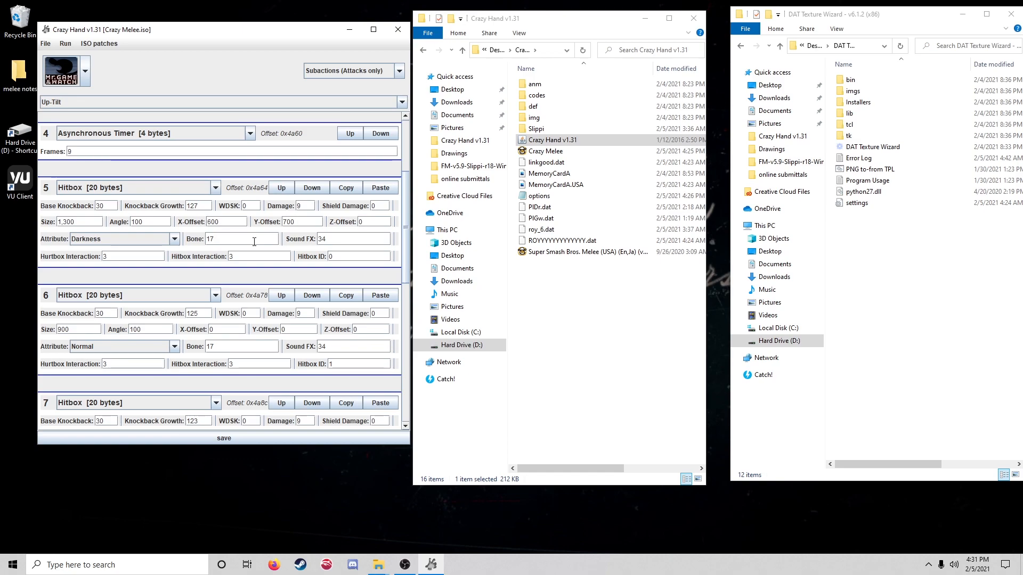
pyautogui.click(240, 220)
pyautogui.click(376, 225)
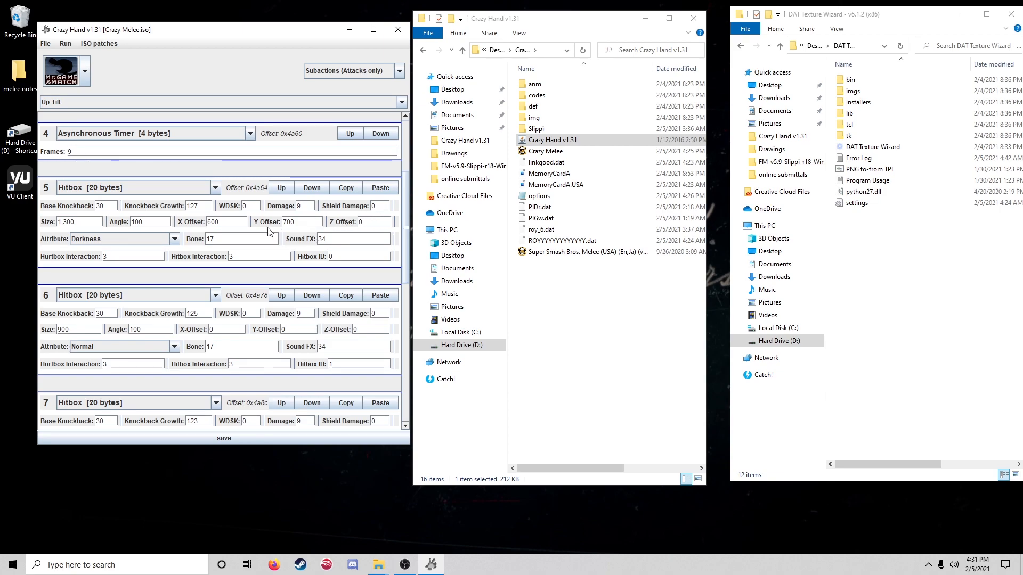
pyautogui.click(240, 238)
pyautogui.click(335, 240)
pyautogui.click(223, 437)
# Switch the character to Jigglypuff and open the (Ground)Down-B (L) subaction
pyautogui.click(78, 84)
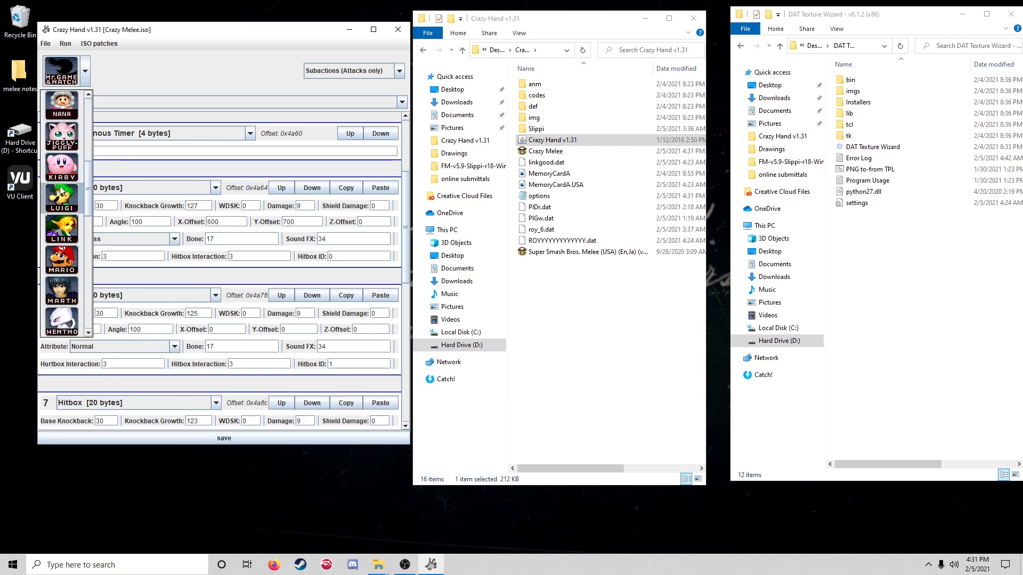
pyautogui.click(62, 136)
pyautogui.click(87, 101)
pyautogui.scroll(-3, 84, 139)
pyautogui.scroll(-1, 84, 159)
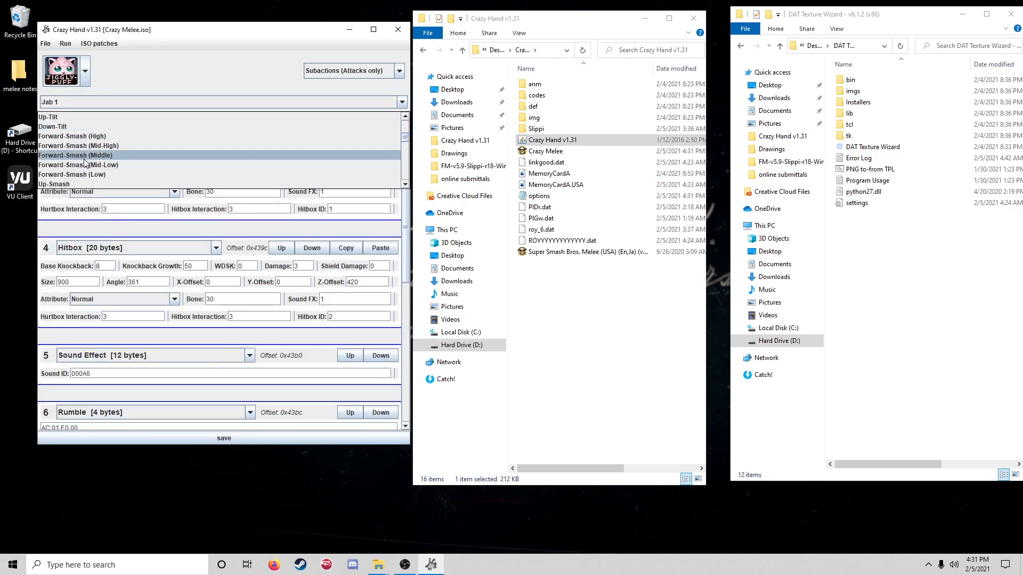
pyautogui.scroll(-1, 105, 191)
pyautogui.click(105, 99)
pyautogui.scroll(-3, 80, 137)
pyautogui.scroll(-8, 78, 139)
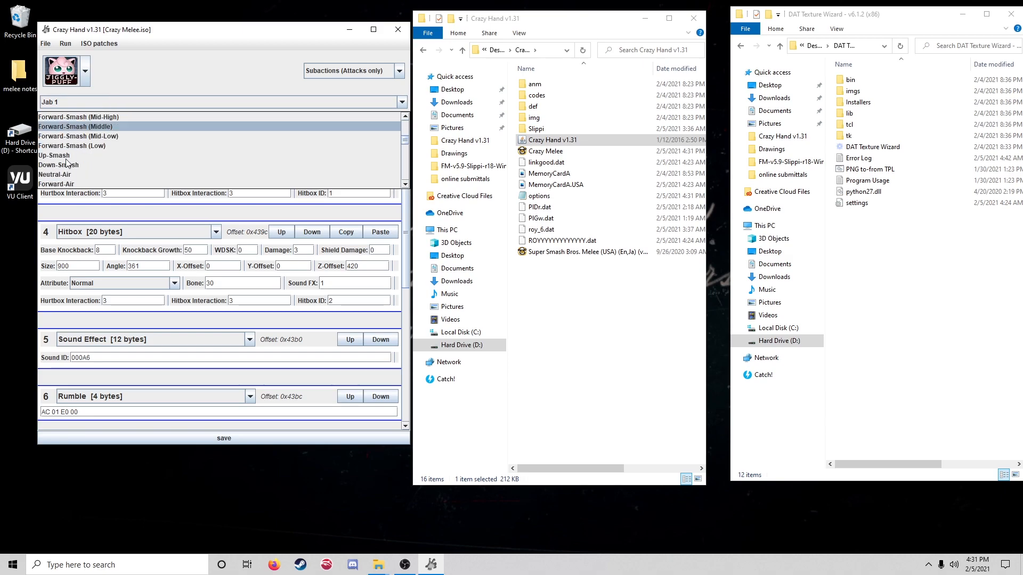
pyautogui.scroll(-5, 101, 165)
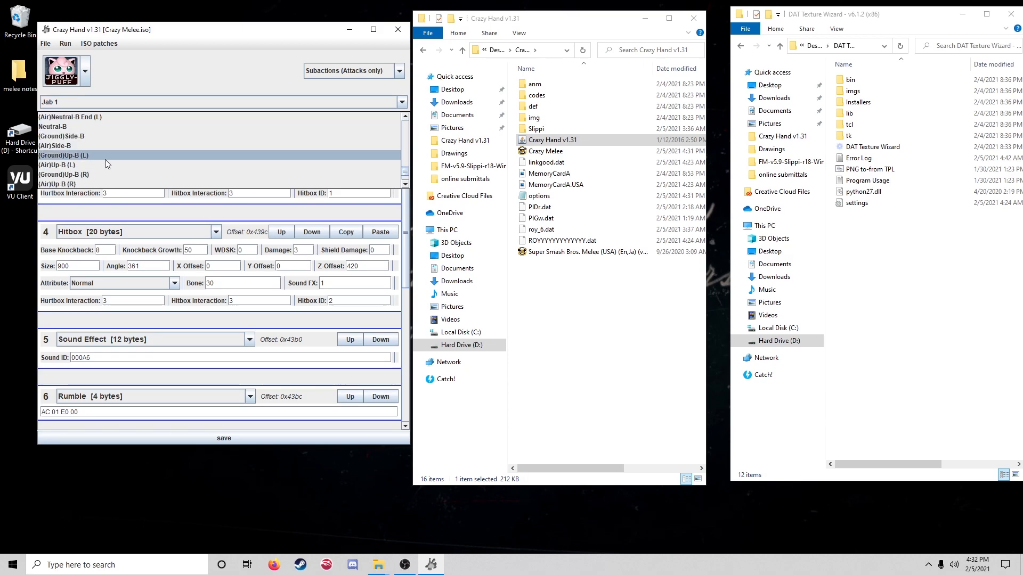
pyautogui.scroll(-1, 104, 158)
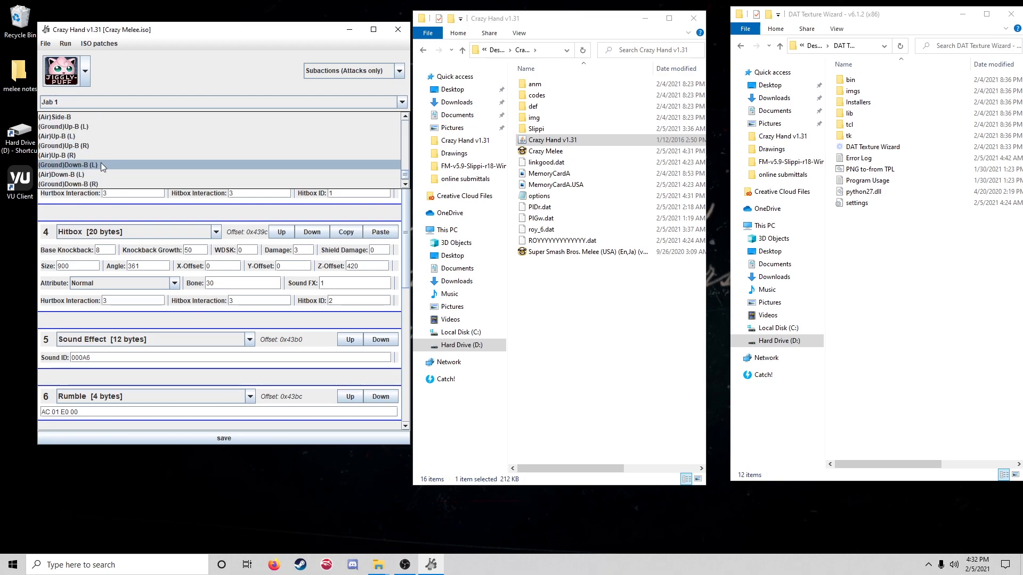
pyautogui.click(101, 164)
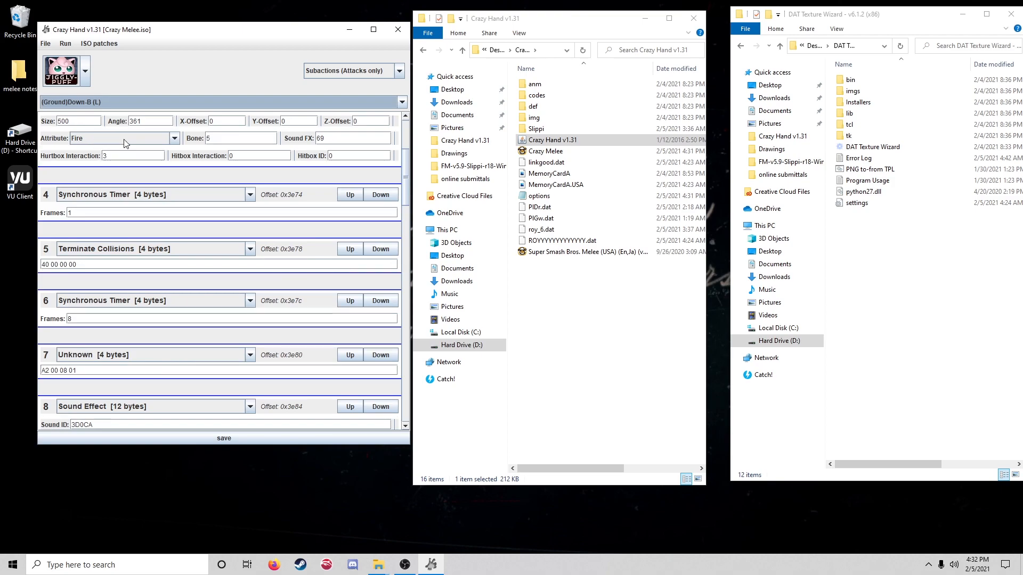
# Check the Sound FX value of the hitbox in Jigglypuff's (Ground)Down-B (L)
pyautogui.scroll(2, 203, 136)
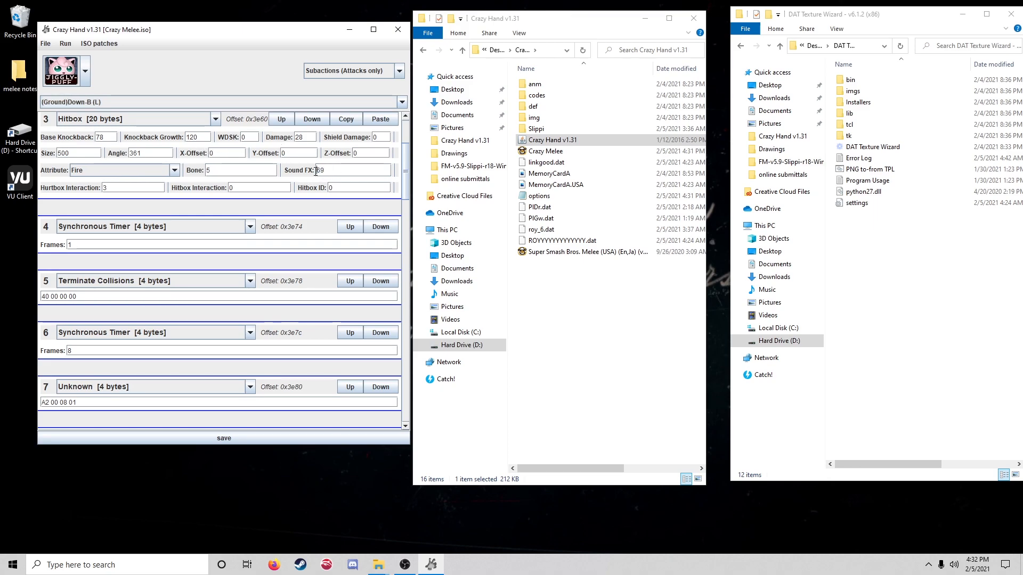
pyautogui.doubleClick(340, 170)
pyautogui.click(340, 172)
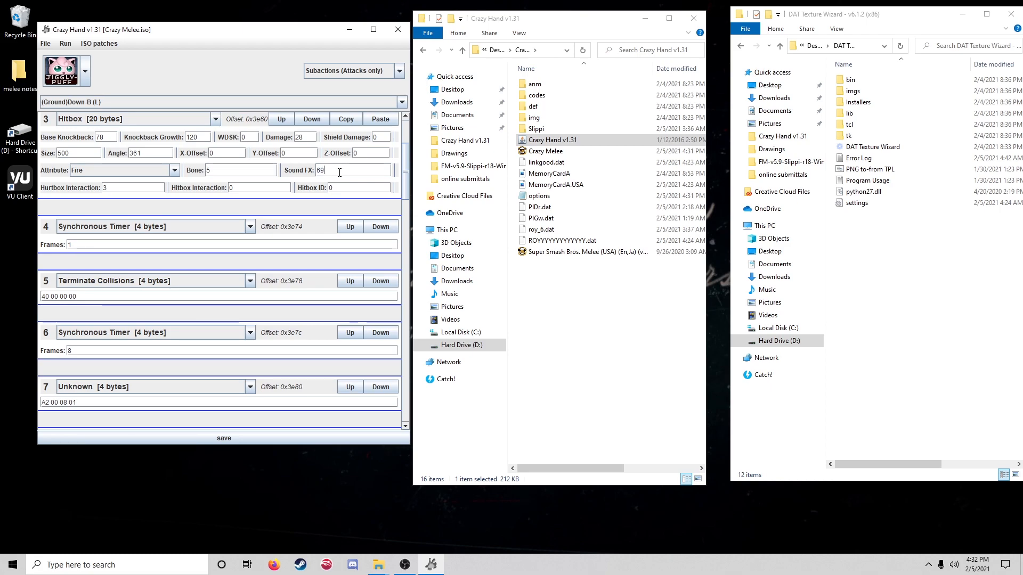
pyautogui.scroll(1, 201, 167)
# Return to Mr. Game & Watch's Up-Tilt and set the Sound FX of its first hitbox to 69
pyautogui.click(66, 79)
pyautogui.scroll(-3, 60, 196)
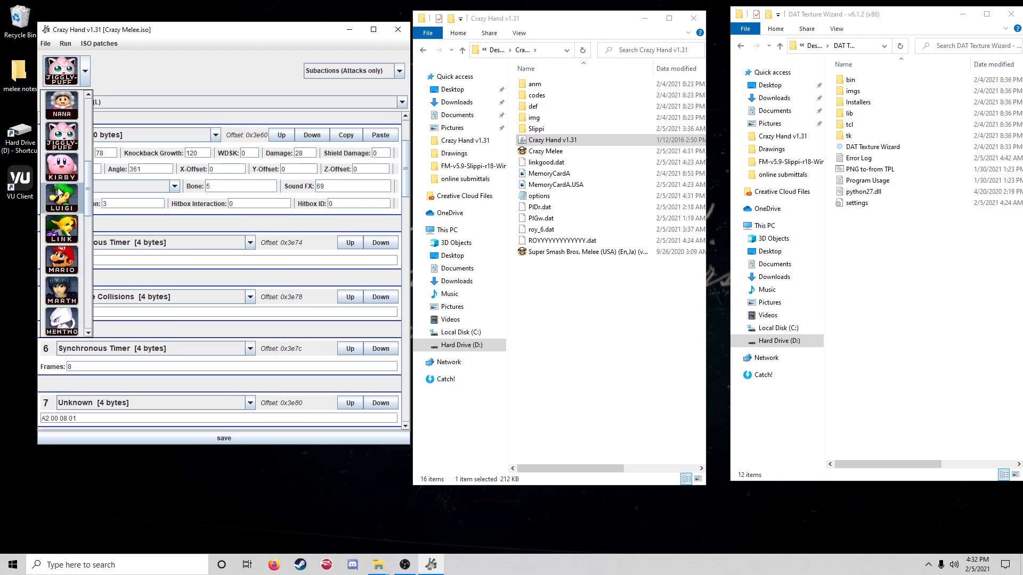
pyautogui.scroll(5, 61, 195)
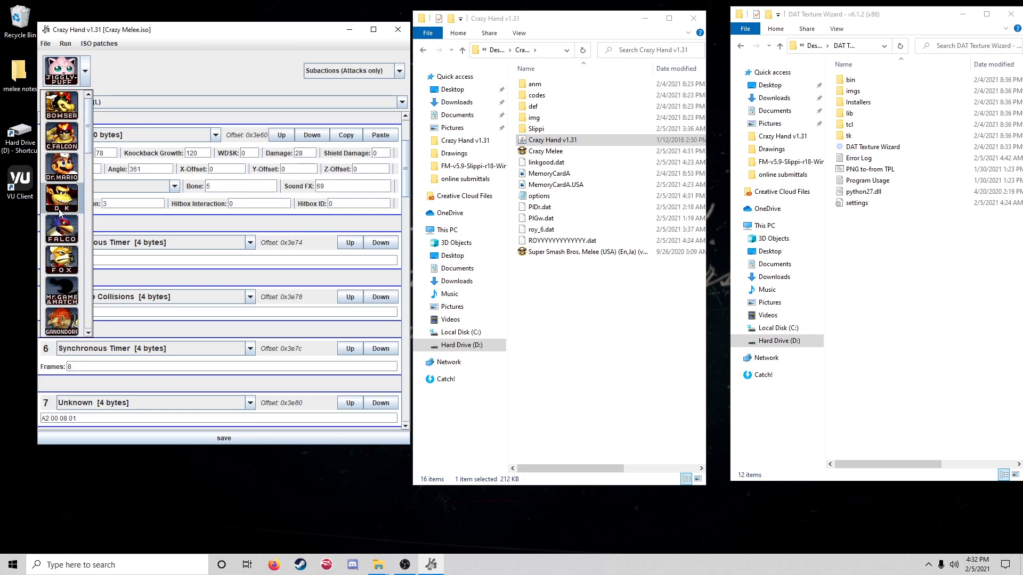
pyautogui.click(63, 282)
pyautogui.click(69, 106)
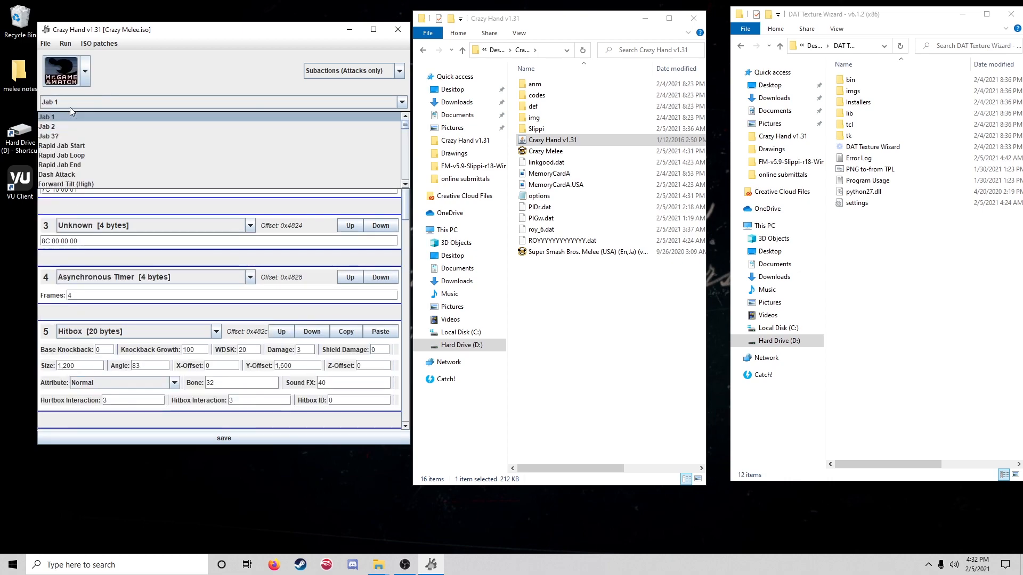
pyautogui.scroll(-1, 206, 276)
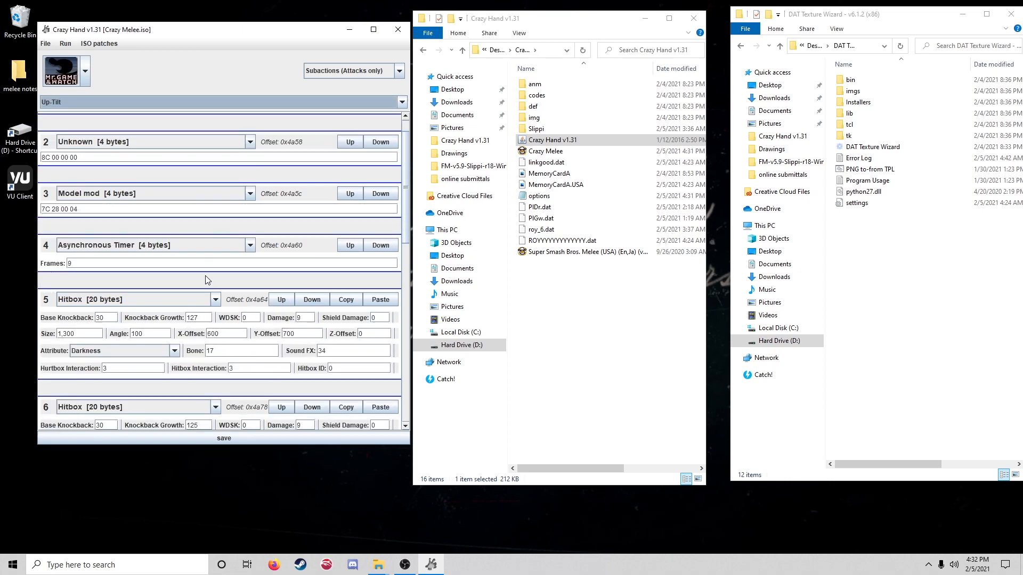
pyautogui.click(347, 347)
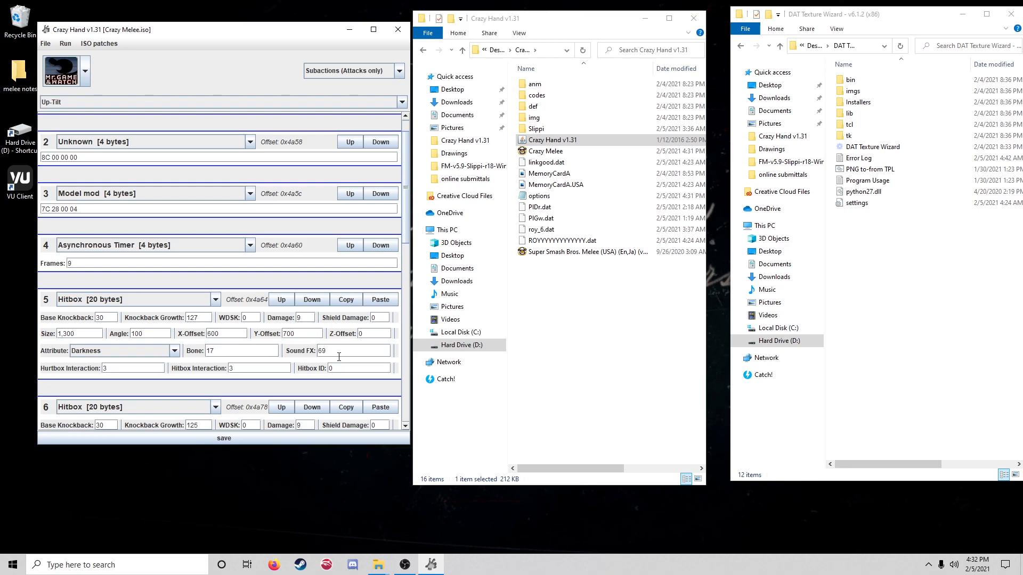
# Set the Sound FX of Up-Tilt's second and third hitboxes to 69
pyautogui.scroll(-2, 339, 357)
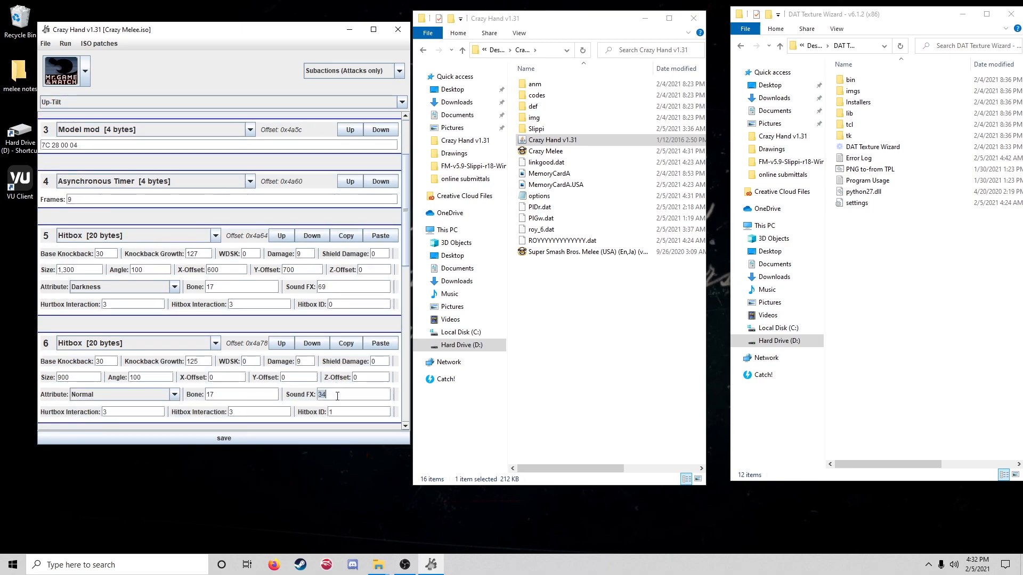
pyautogui.write('69')
pyautogui.scroll(-4, 321, 395)
pyautogui.click(344, 369)
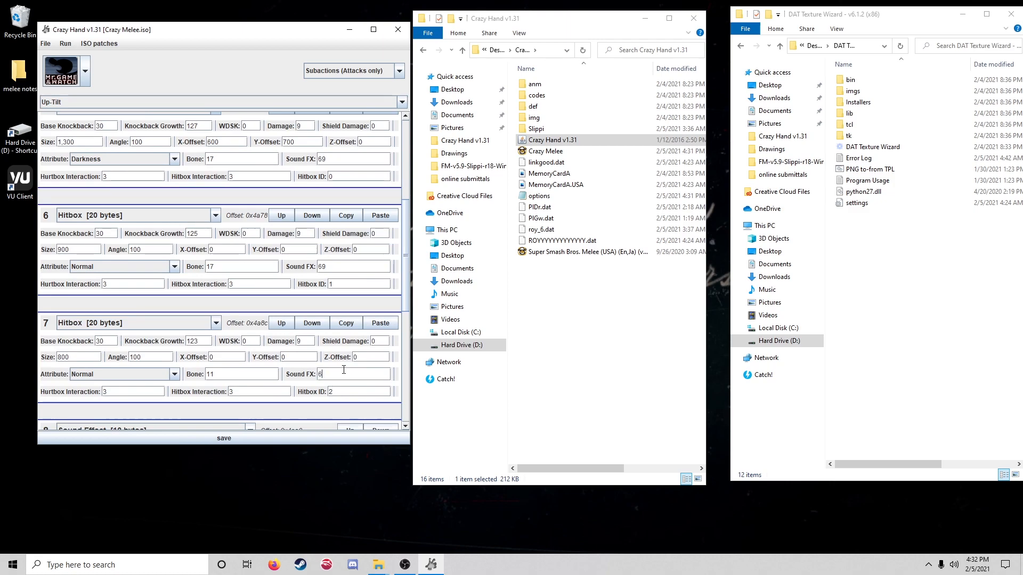
pyautogui.write('69')
pyautogui.scroll(-1, 179, 308)
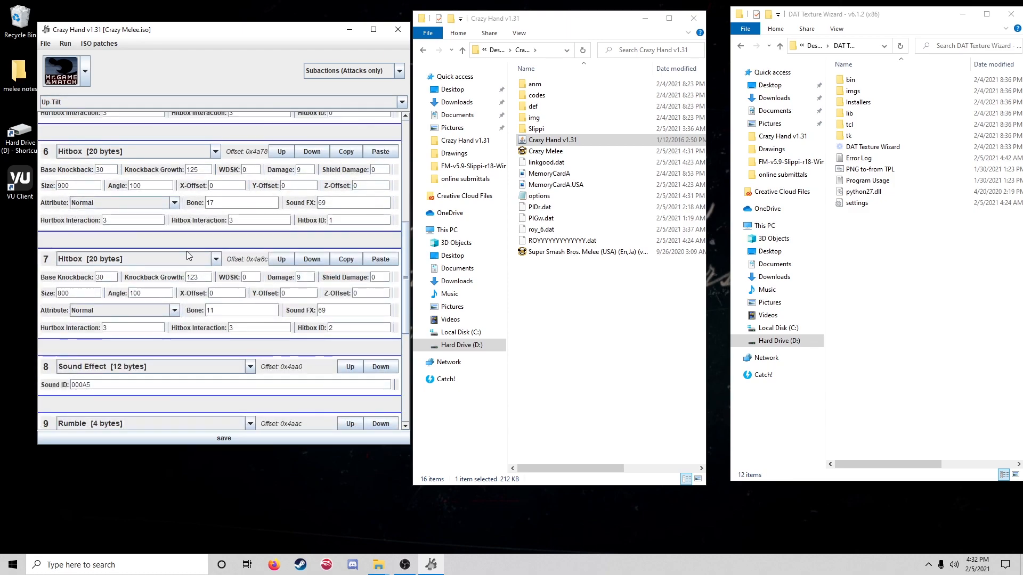
# Change the attribute of Up-Tilt's second and third hitboxes to Darkness
pyautogui.scroll(1, 179, 308)
pyautogui.click(156, 266)
pyautogui.scroll(-2, 123, 325)
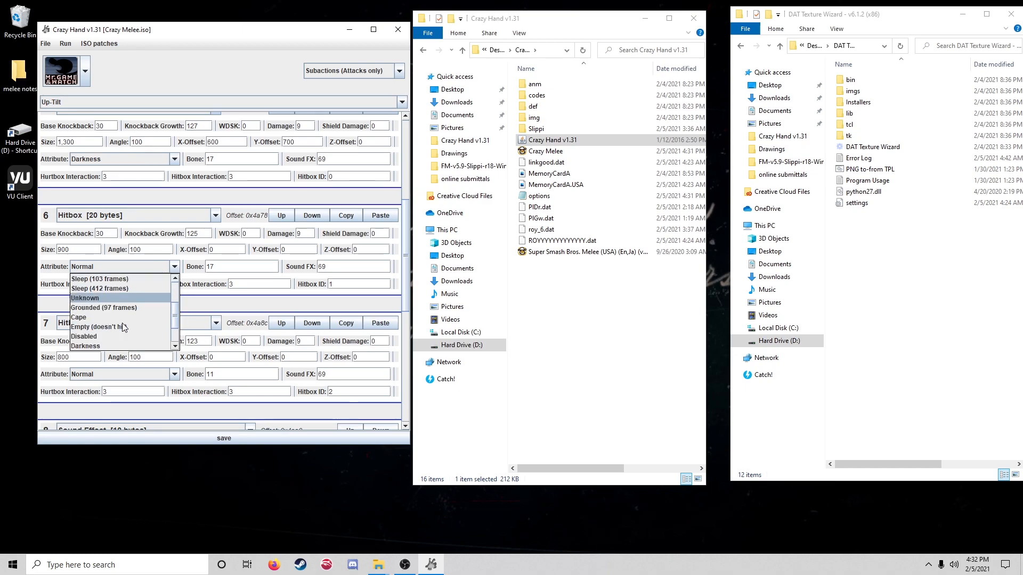
pyautogui.click(98, 346)
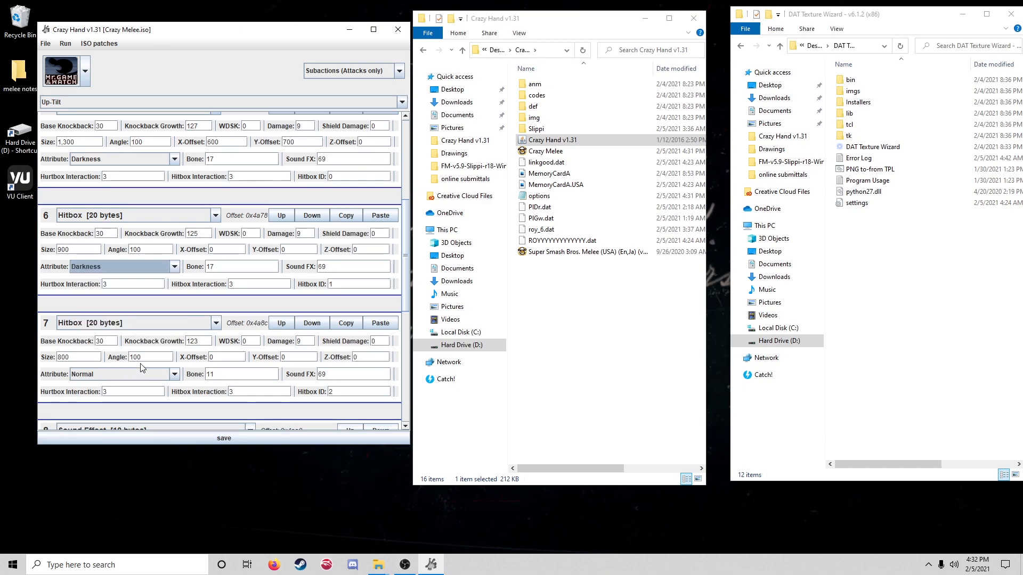
pyautogui.scroll(-1, 140, 364)
pyautogui.click(140, 364)
pyautogui.scroll(-2, 130, 401)
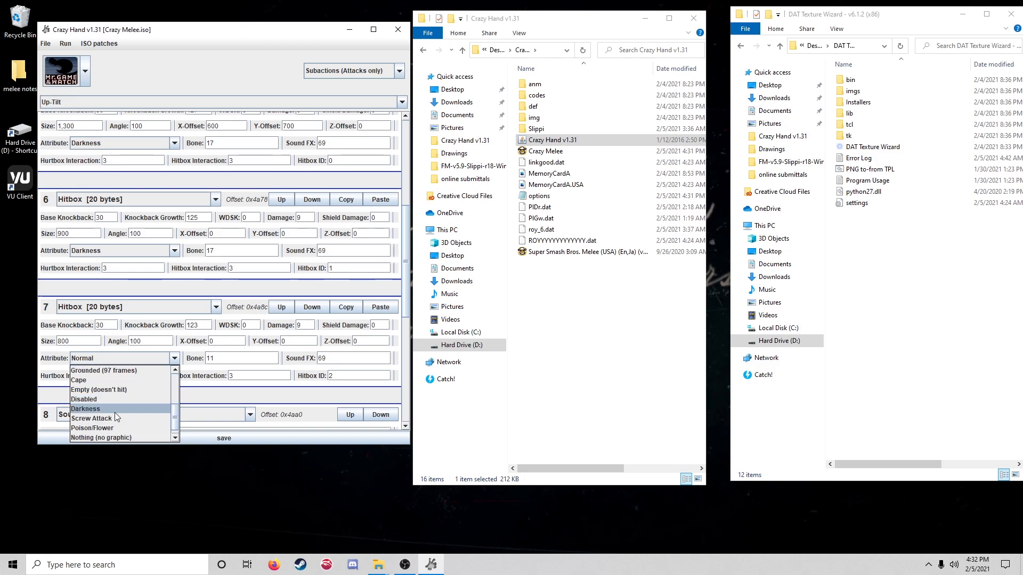
pyautogui.click(114, 412)
# Review the attribute, Sound FX and damage values of the three Up-Tilt hitboxes, and save the changes to the ISO
pyautogui.scroll(2, 223, 381)
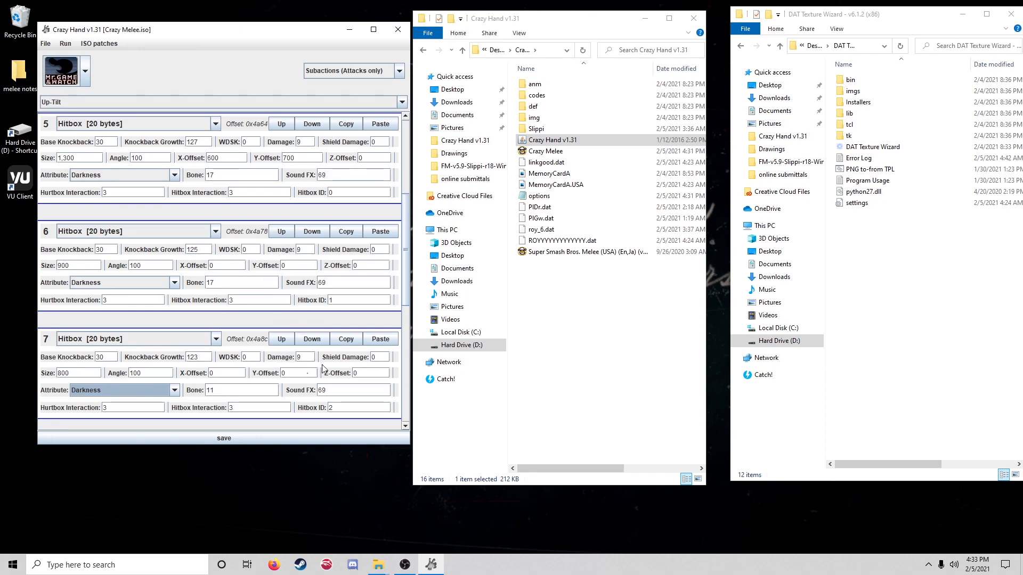
pyautogui.click(378, 354)
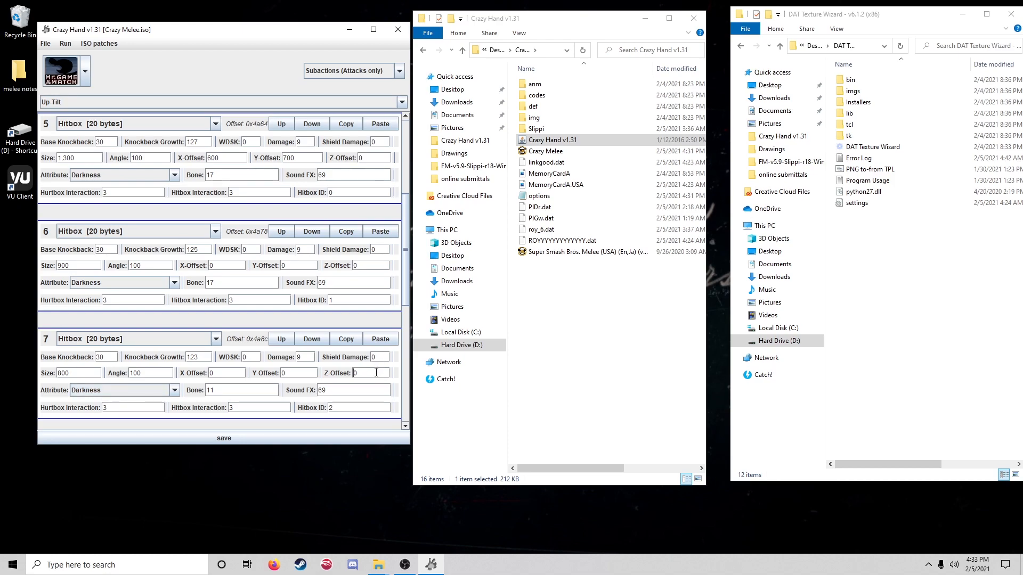
pyautogui.click(359, 390)
pyautogui.scroll(-5, 277, 281)
pyautogui.scroll(4, 282, 321)
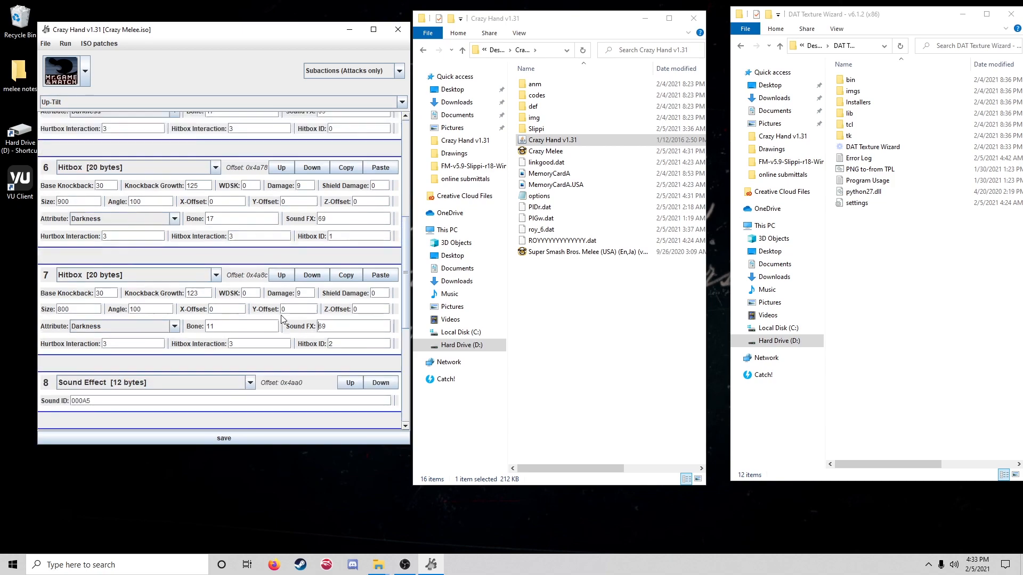
pyautogui.scroll(1, 283, 322)
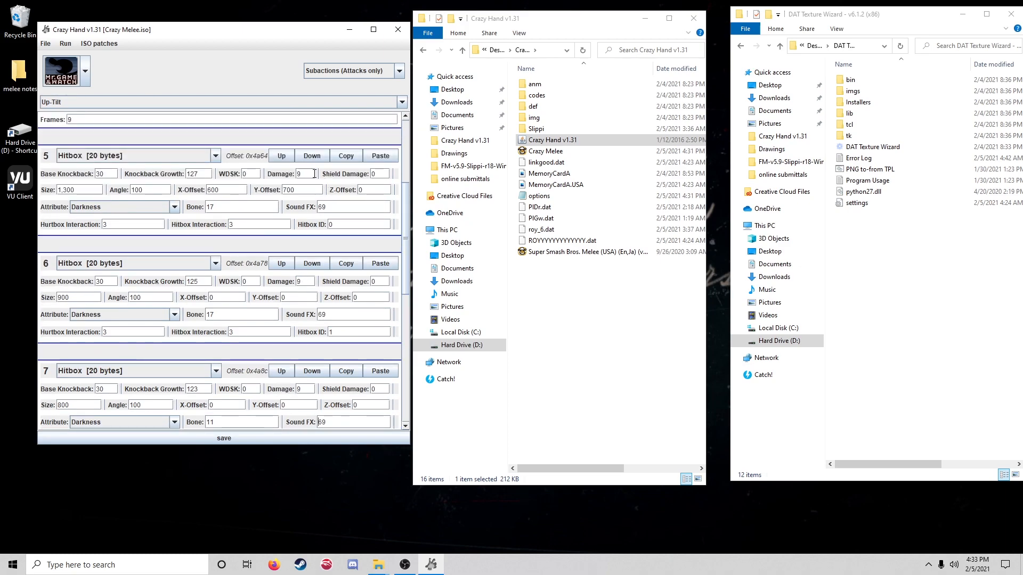
pyautogui.scroll(1, 314, 185)
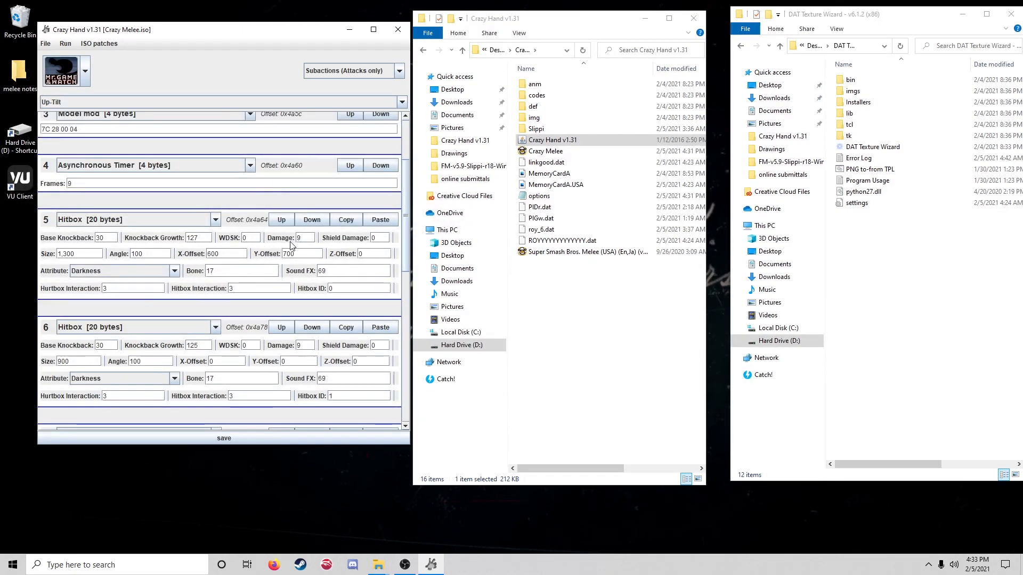
pyautogui.scroll(-1, 215, 245)
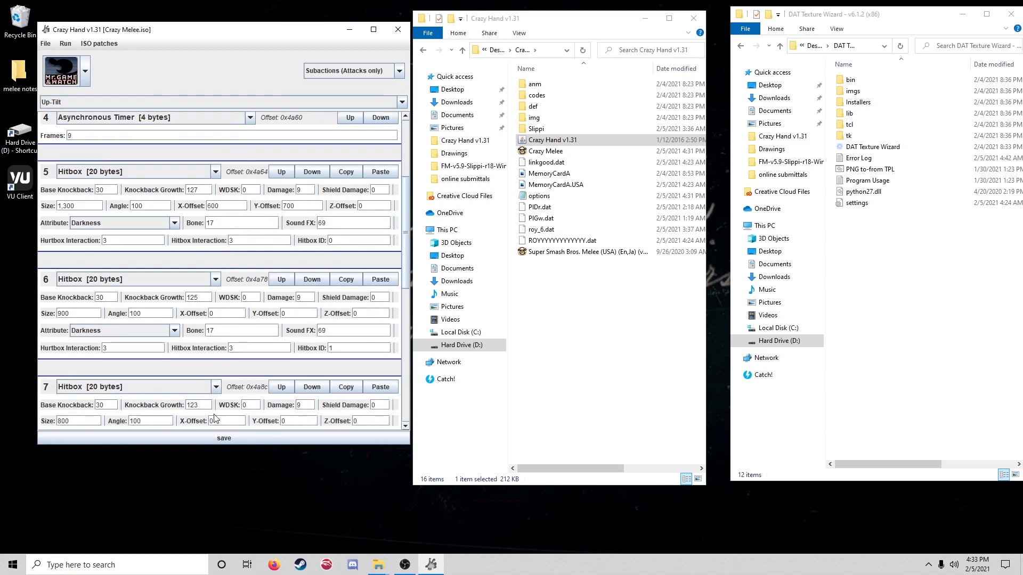
pyautogui.click(207, 441)
# Look through Up-Tilt's full event list, from the first timer and hitboxes to Terminate Collisions and Allow Interrupt (IASA)
pyautogui.scroll(-3, 195, 315)
pyautogui.scroll(-4, 192, 312)
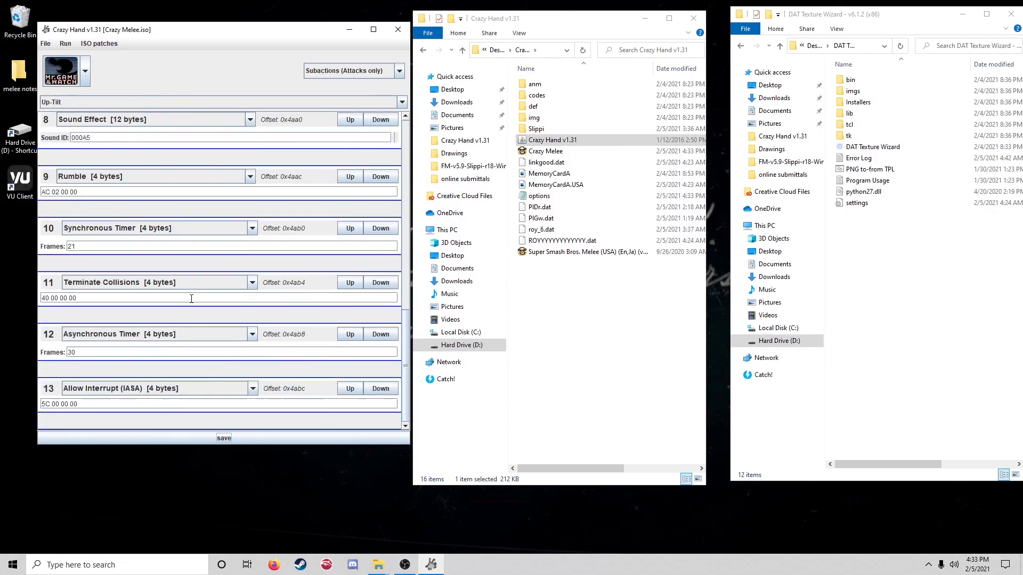
pyautogui.scroll(3, 220, 294)
pyautogui.scroll(5, 220, 294)
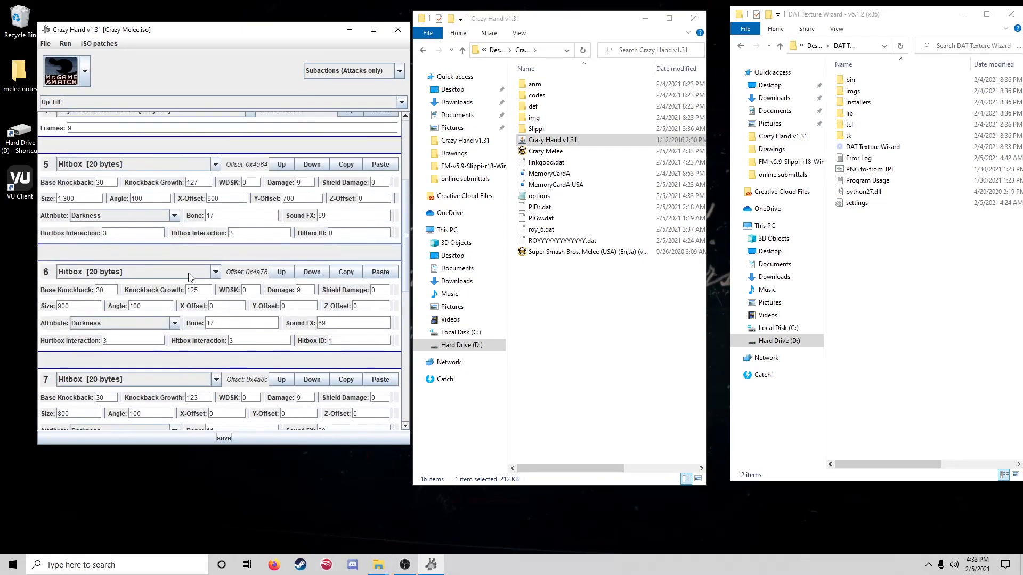
pyautogui.scroll(2, 199, 277)
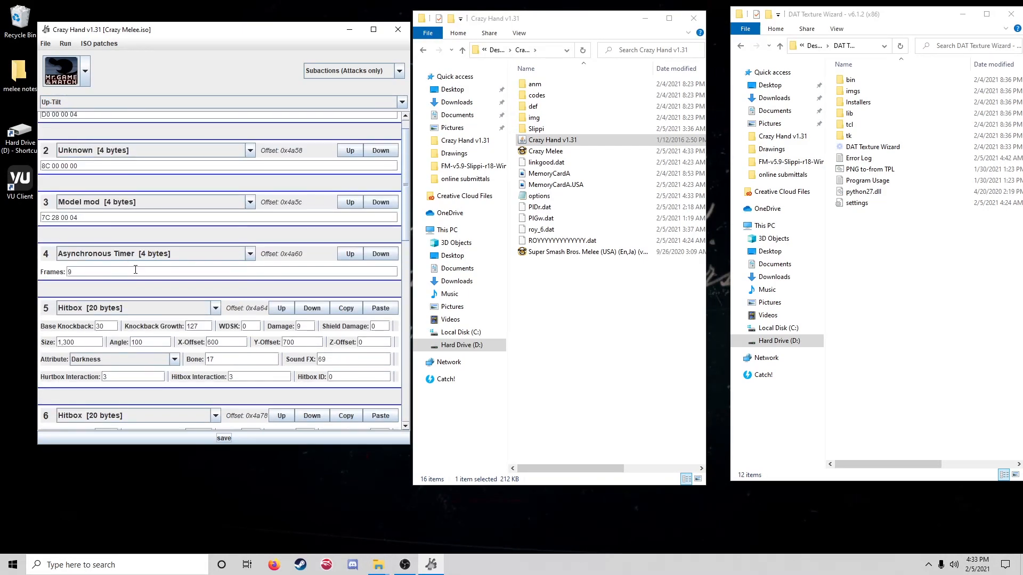
pyautogui.scroll(-8, 144, 292)
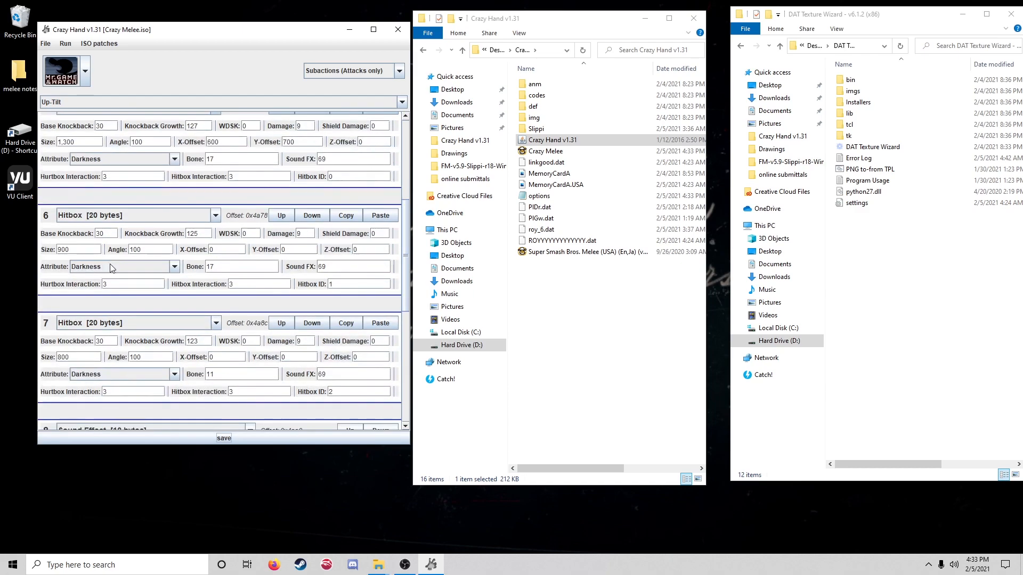
pyautogui.scroll(-2, 149, 270)
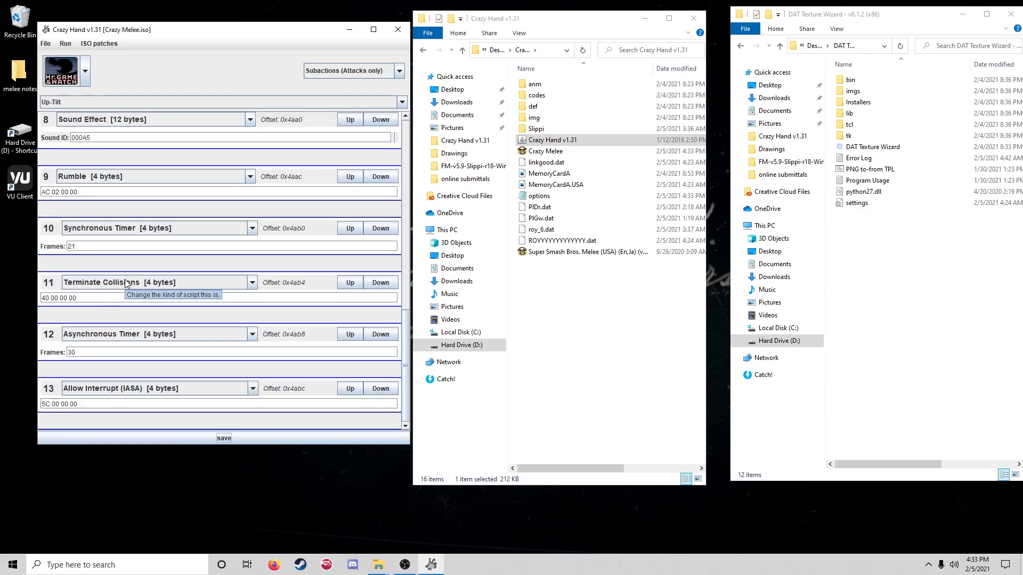
pyautogui.scroll(2, 140, 285)
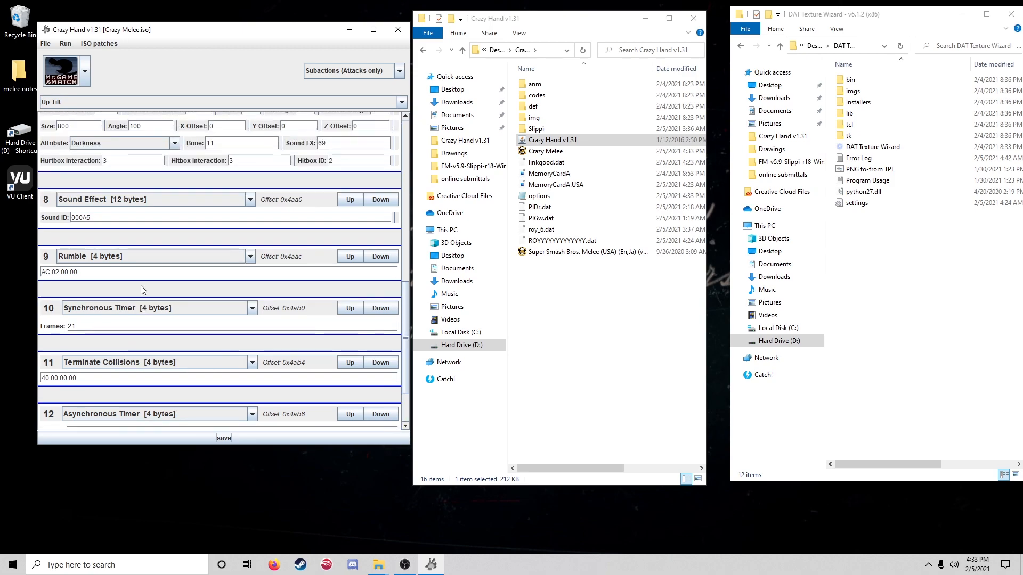
pyautogui.scroll(6, 144, 297)
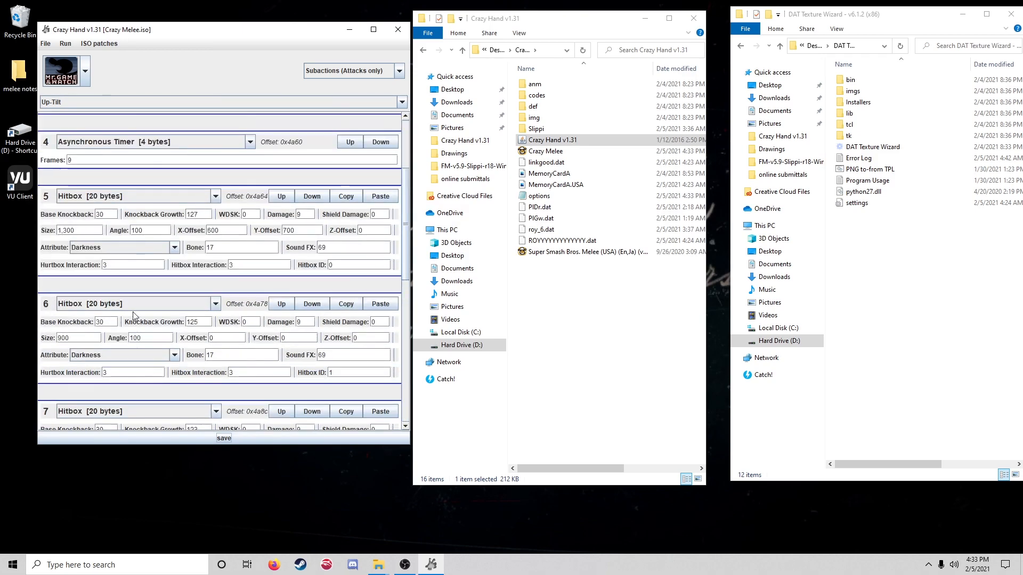
pyautogui.scroll(1, 133, 313)
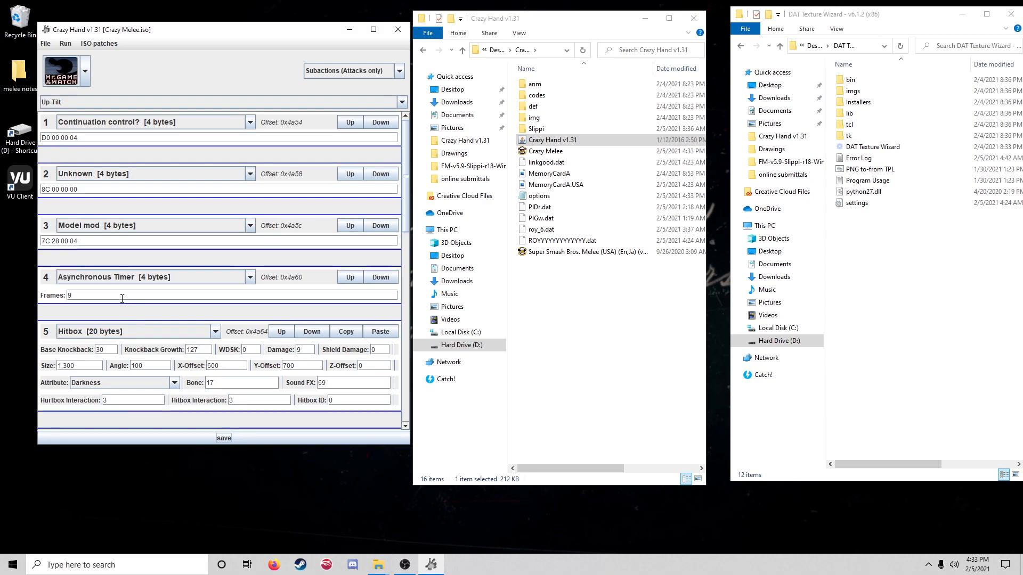
# Examine the frame values of Up-Tilt's timers before the hitboxes, before Terminate Collisions and before Allow Interrupt (IASA)
pyautogui.scroll(-2, 122, 298)
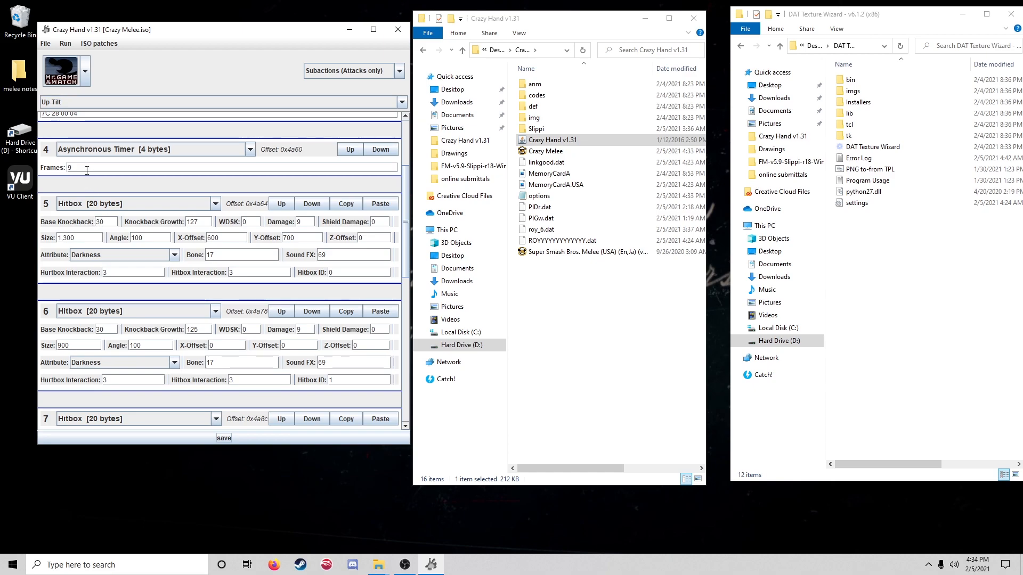
pyautogui.scroll(-5, 87, 170)
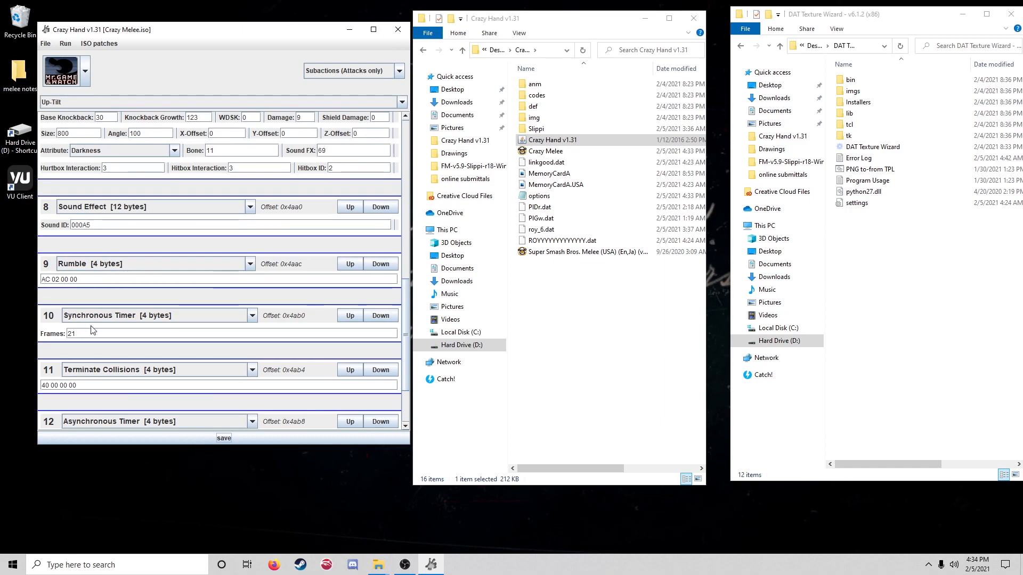
pyautogui.scroll(-2, 122, 317)
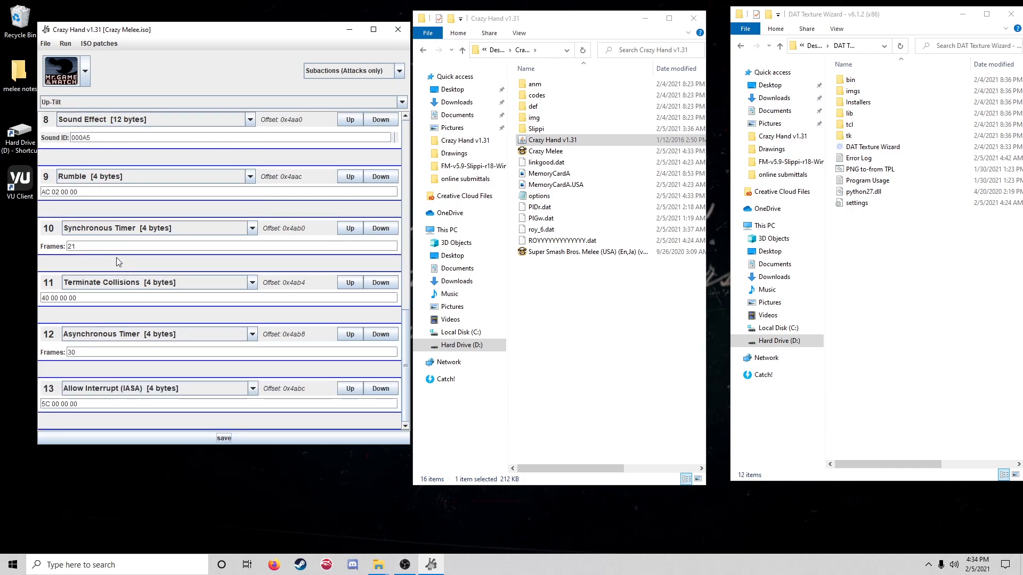
pyautogui.scroll(8, 103, 246)
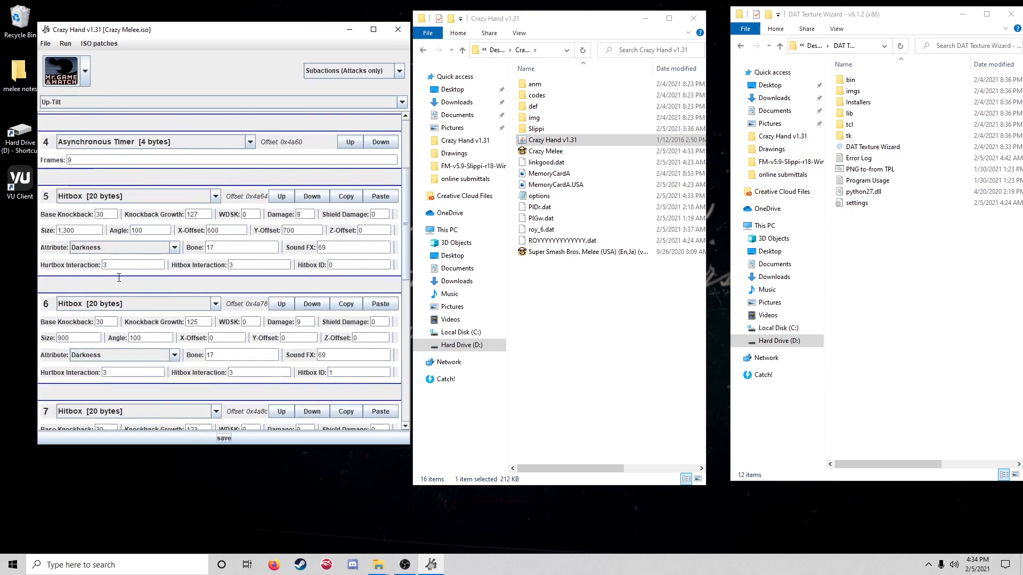
pyautogui.scroll(-6, 118, 279)
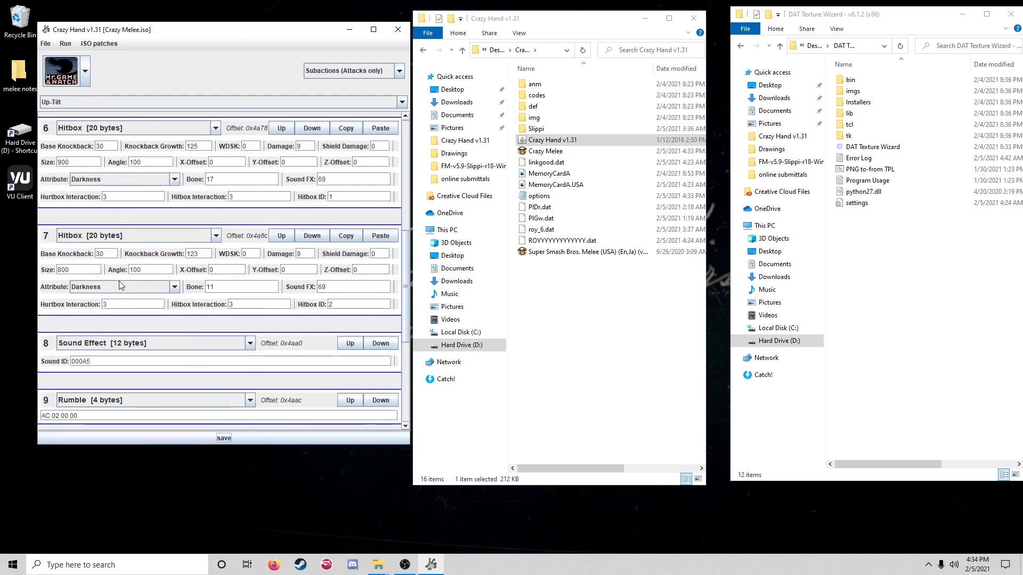
pyautogui.scroll(-1, 120, 281)
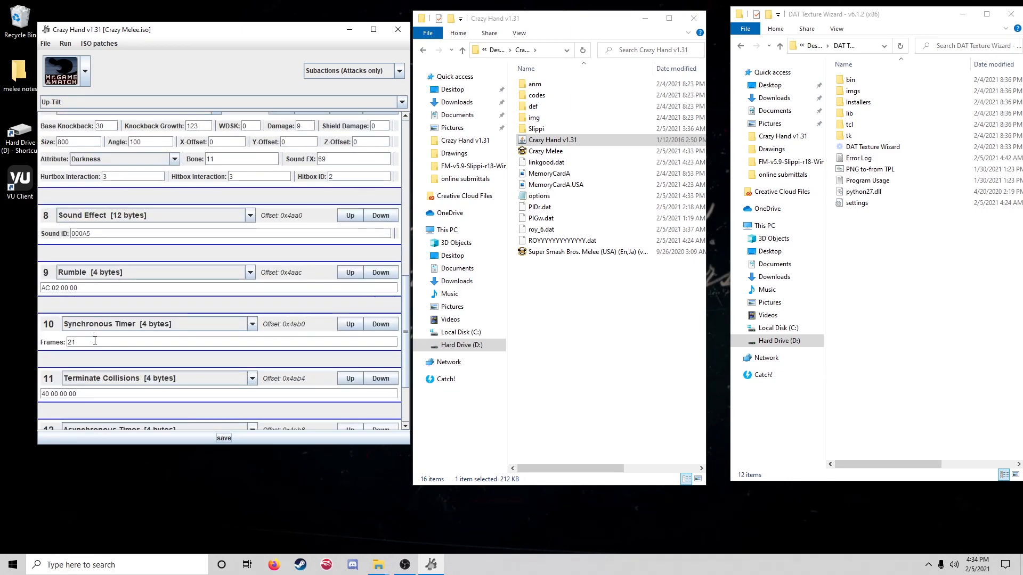
pyautogui.scroll(-2, 94, 346)
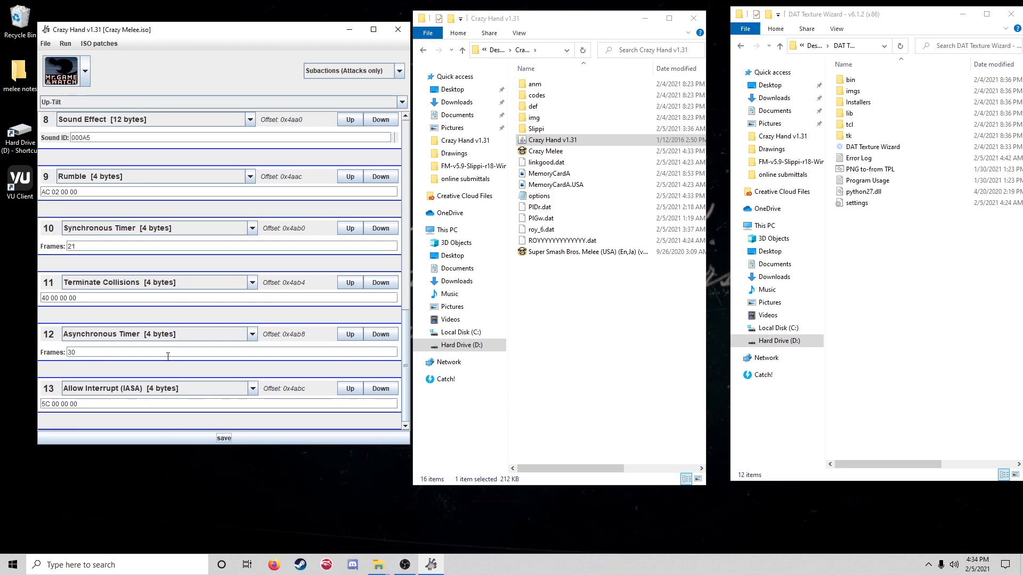
pyautogui.scroll(10, 168, 355)
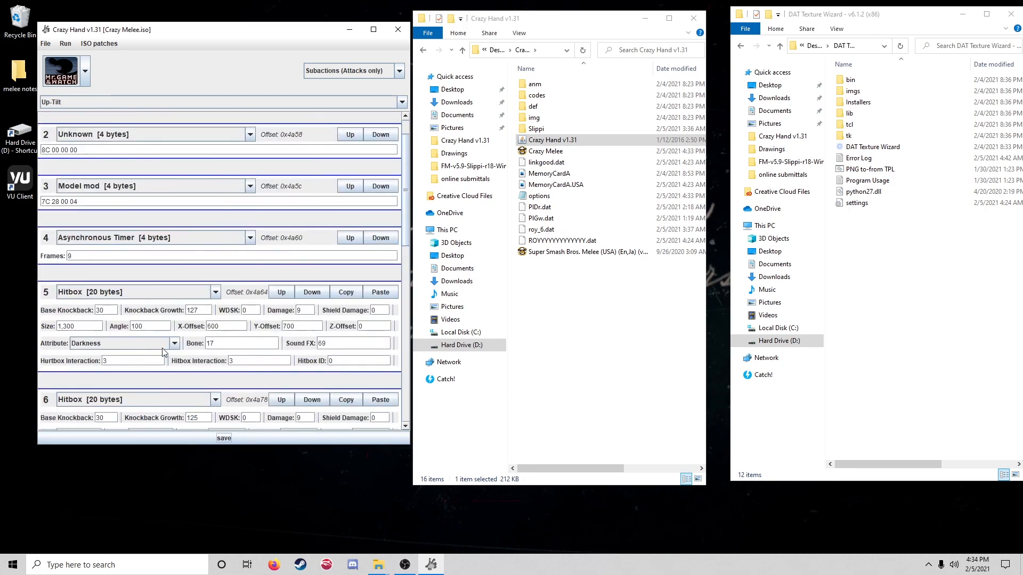
pyautogui.scroll(1, 162, 351)
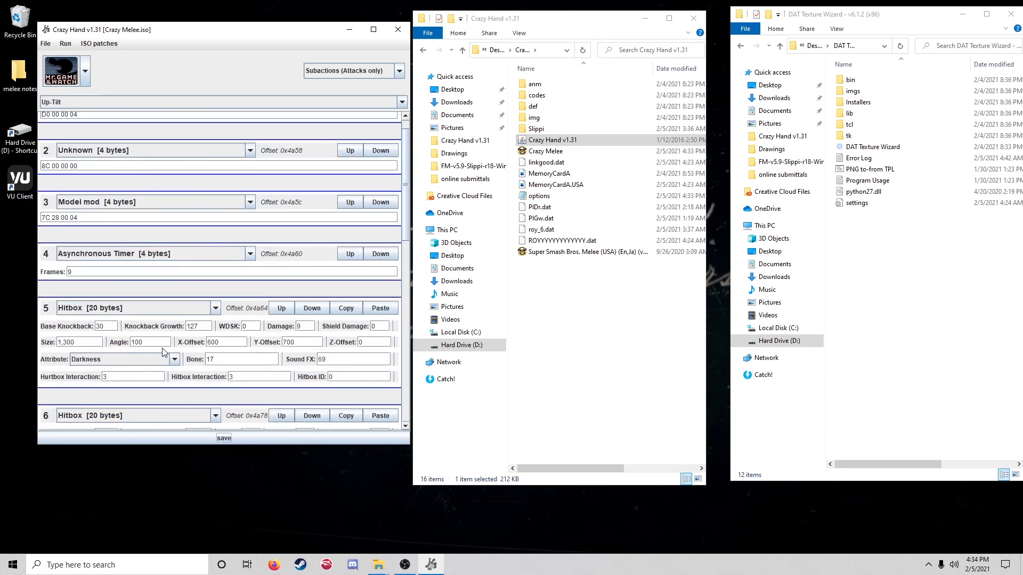
# Switch to Firefox, search for "smashboards game and watch melee frame data" and open the Game & Watch Hitboxes and Frame Data thread
pyautogui.click(273, 566)
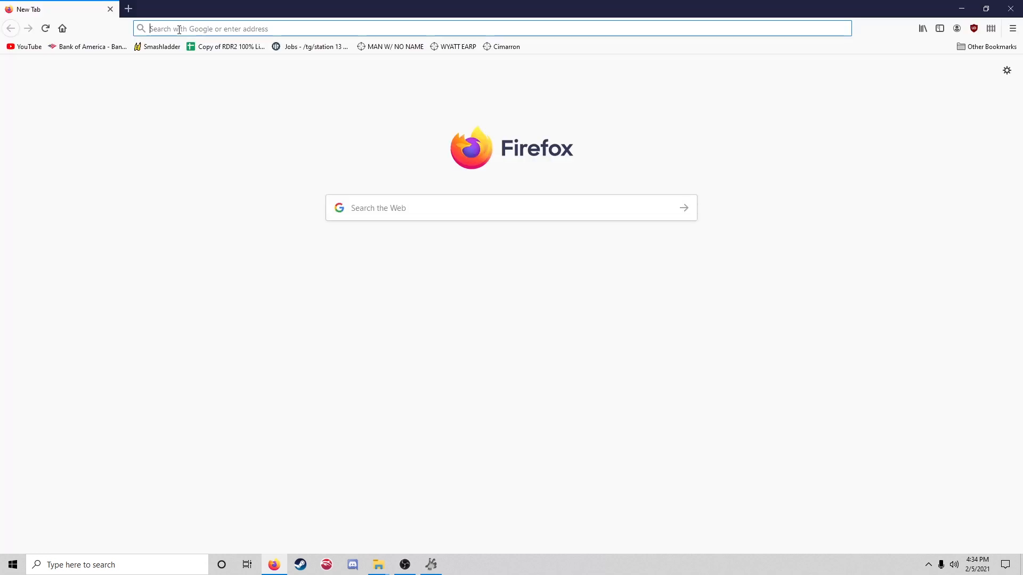
pyautogui.write('smashboards ')
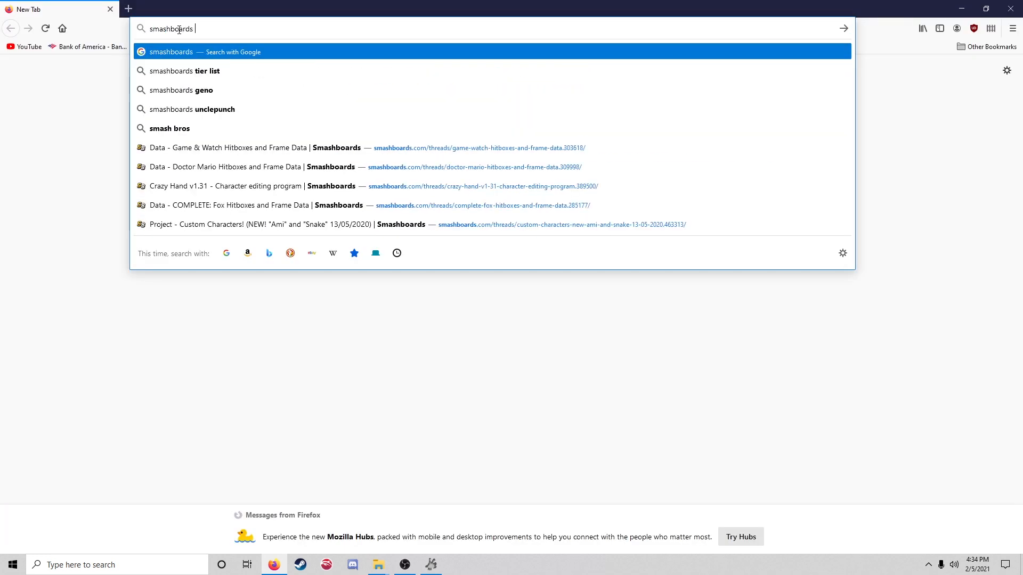
pyautogui.write('game a')
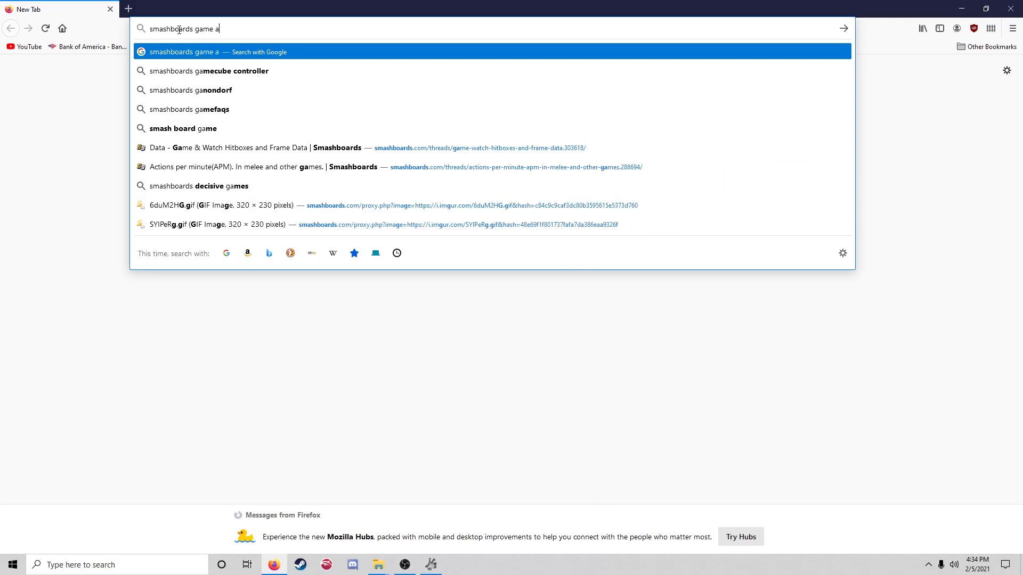
pyautogui.write('nd watch mel')
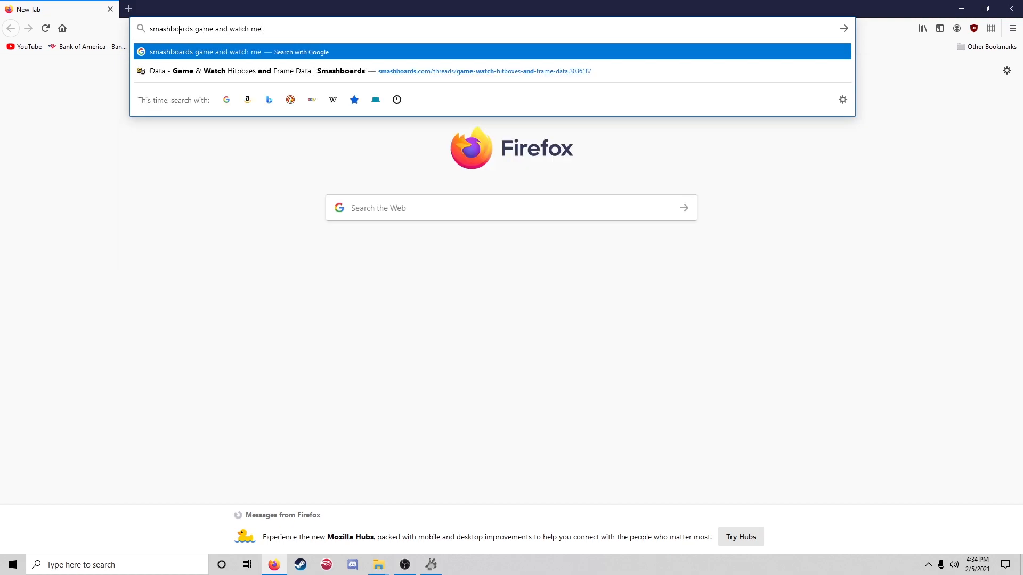
pyautogui.write('ee frame data')
pyautogui.press('Return')
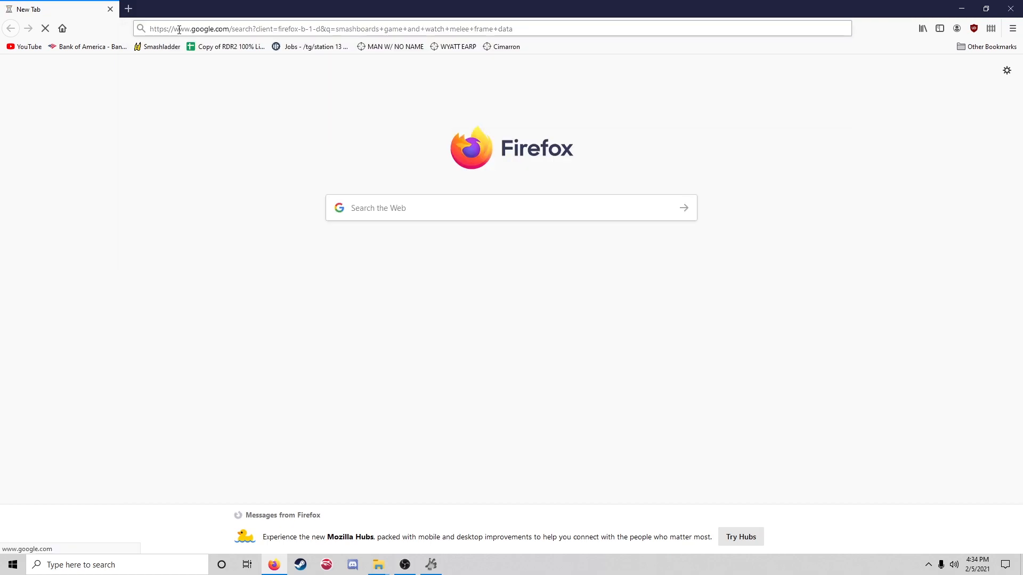
pyautogui.click(208, 163)
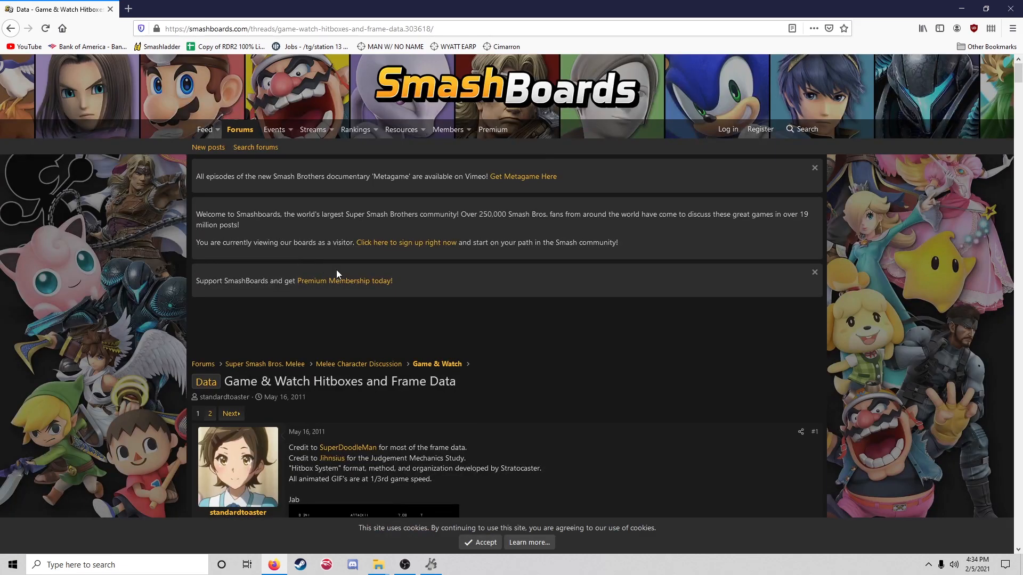
# Find the Up Tilt entry in the Smashboards thread and read its total and hit frames
pyautogui.scroll(-5, 525, 300)
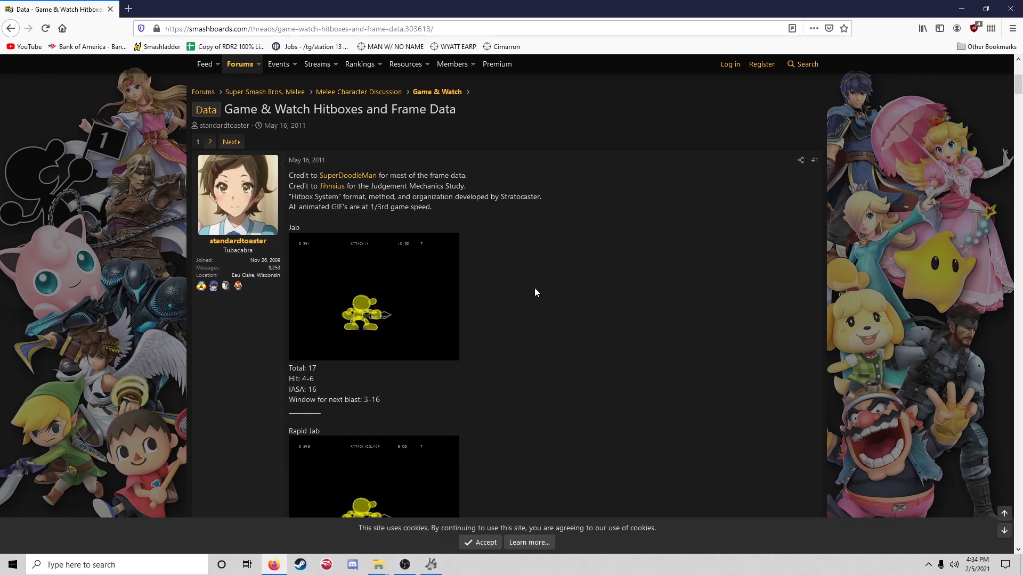
pyautogui.scroll(-8, 447, 305)
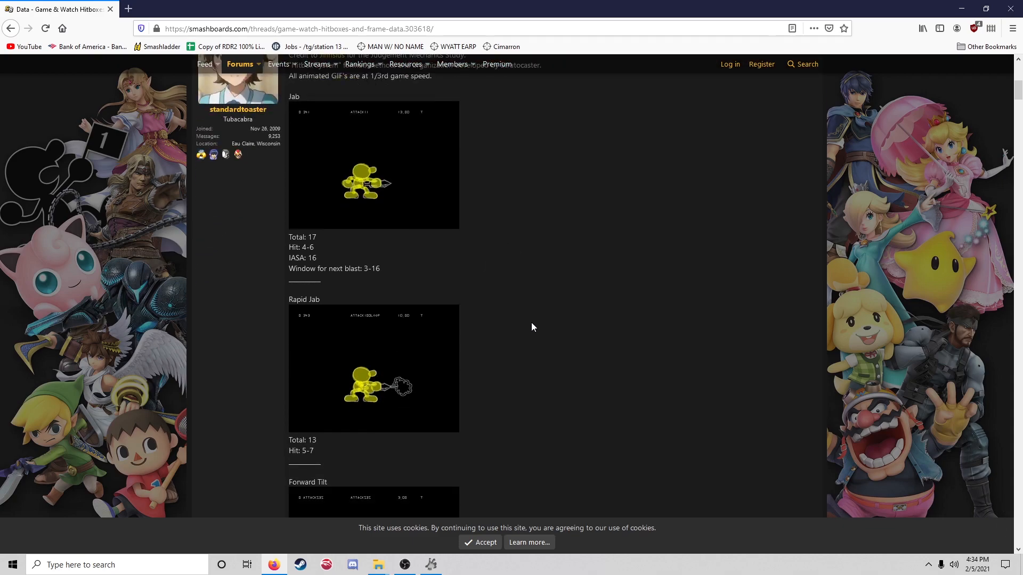
pyautogui.scroll(-7, 545, 310)
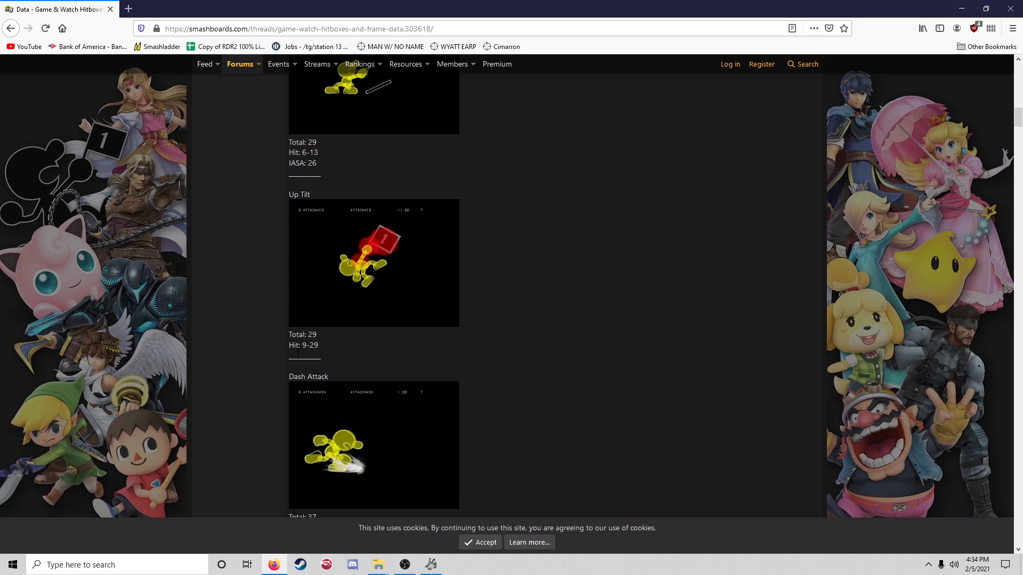
pyautogui.click(431, 564)
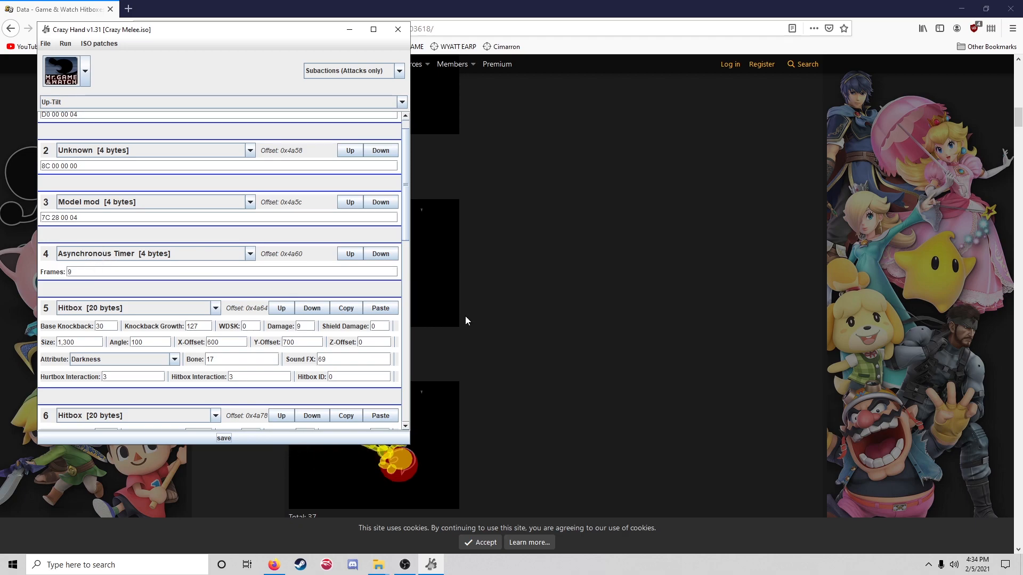
pyautogui.click(480, 321)
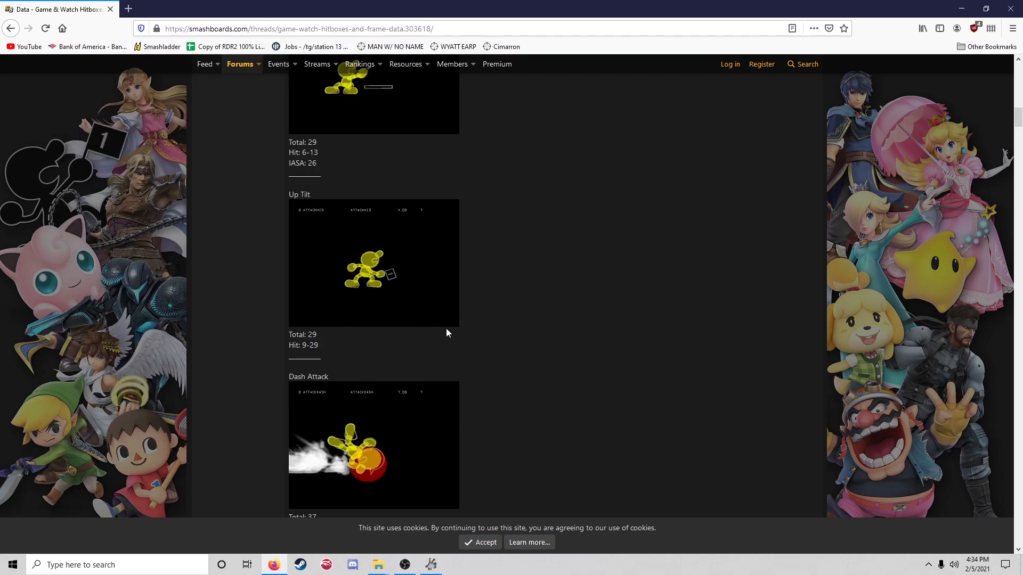
# Compare Up-Tilt's Terminate Collisions and Allow Interrupt (IASA) timers in Crazy Hand with the Up Tilt frame data in Firefox
pyautogui.click(436, 564)
pyautogui.scroll(-10, 197, 301)
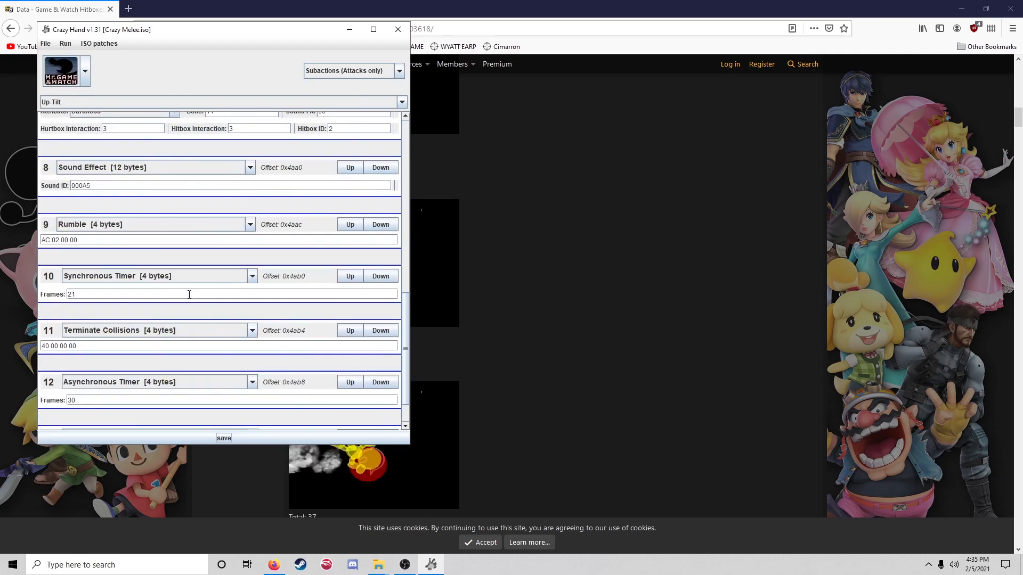
pyautogui.scroll(-1, 189, 295)
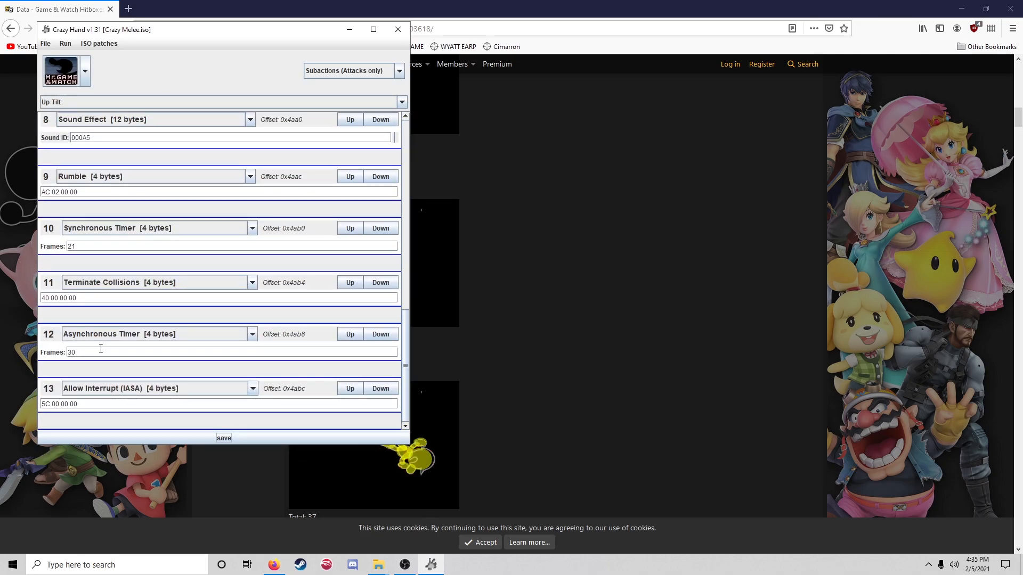
pyautogui.click(450, 341)
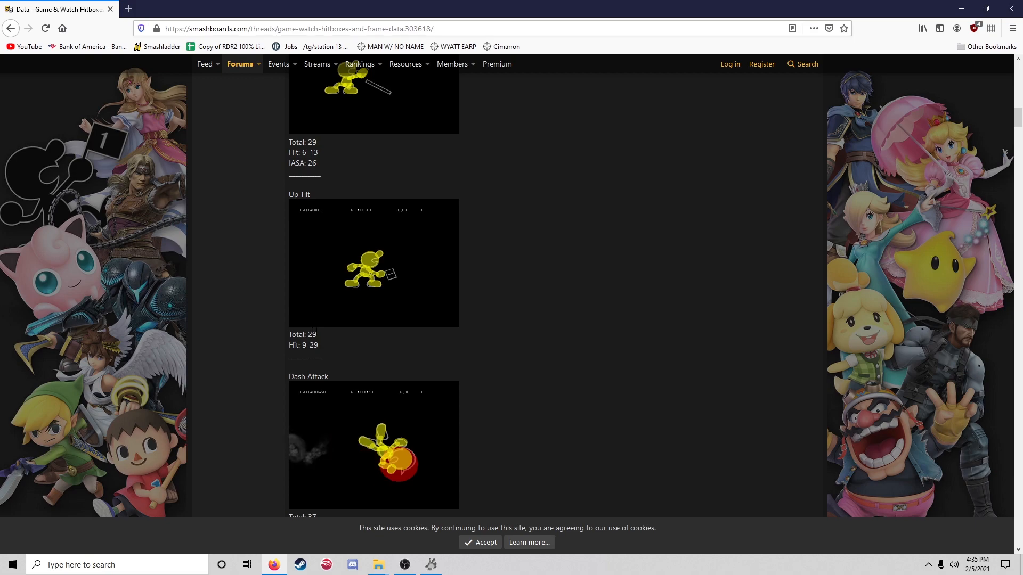
pyautogui.hotkey('alt', 'Tab')
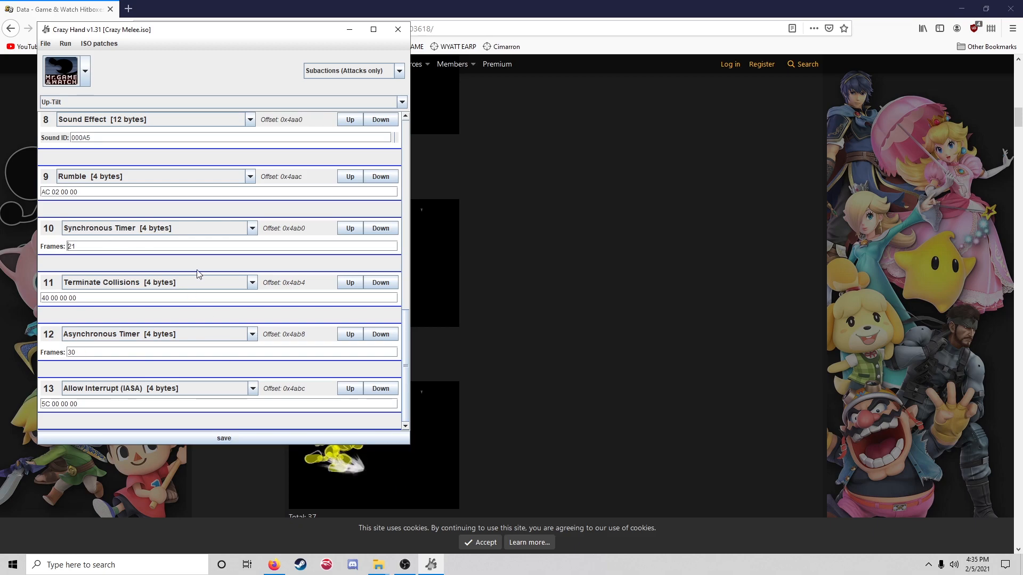
pyautogui.click(508, 324)
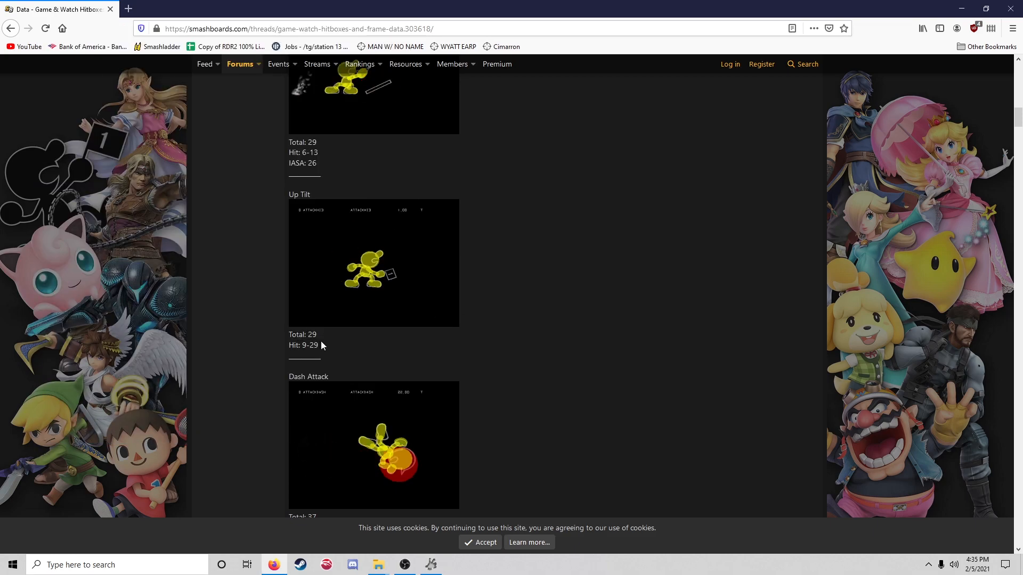
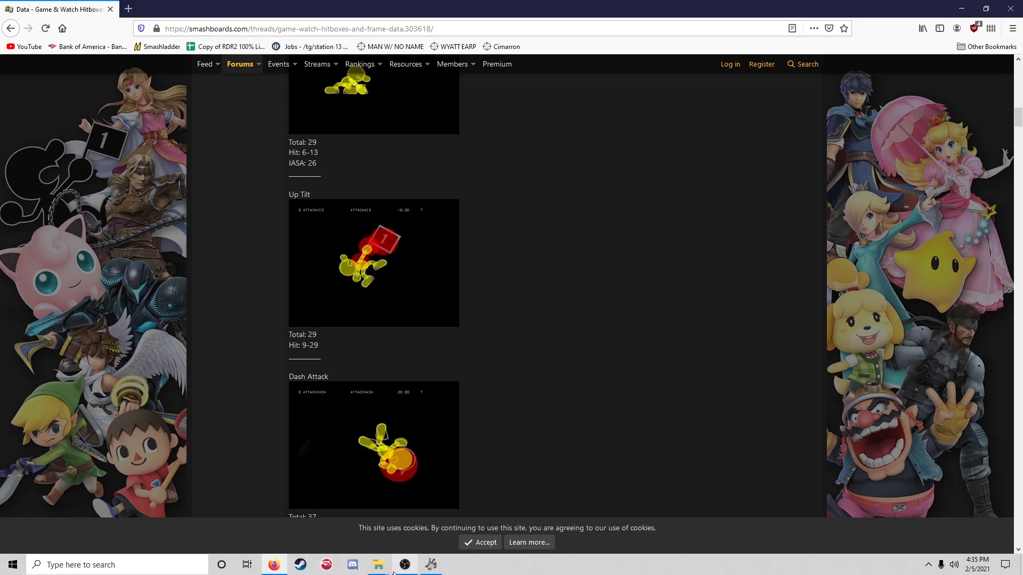
# Check Up-Tilt's timers before Terminate Collisions and before the first hitbox against the Up Tilt hitbox animation on Smashboards
pyautogui.click(431, 565)
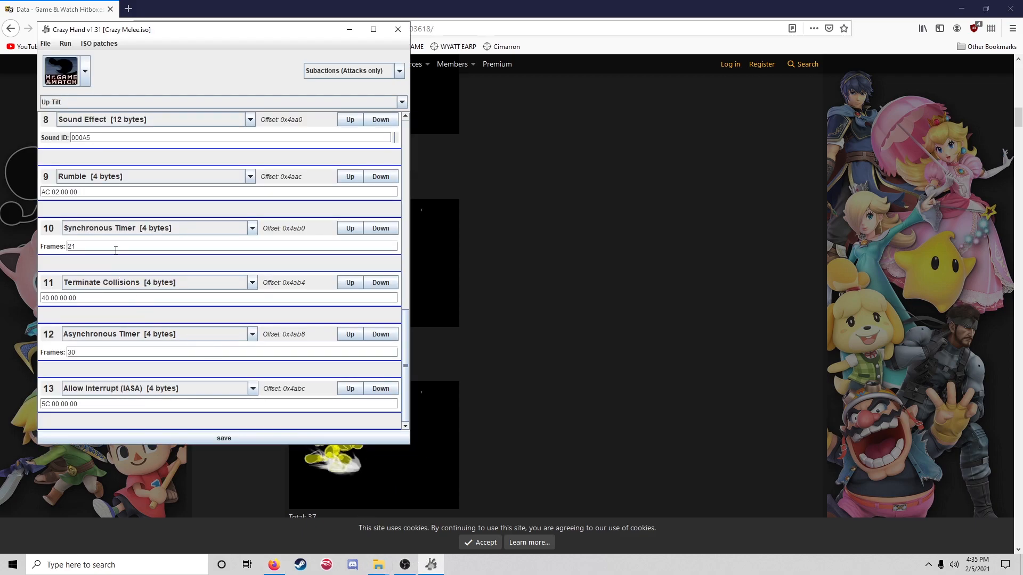
pyautogui.click(456, 313)
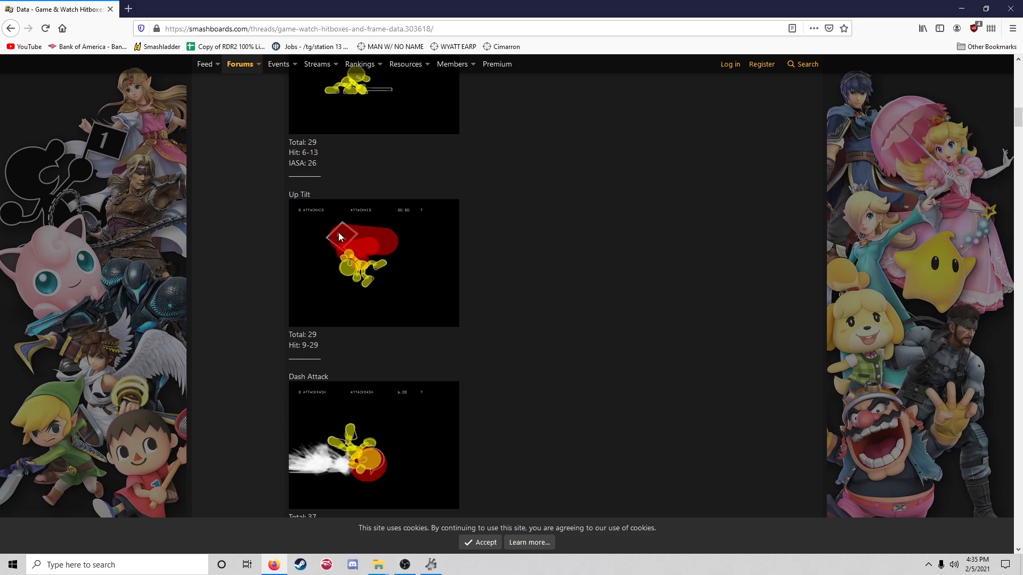
pyautogui.click(431, 565)
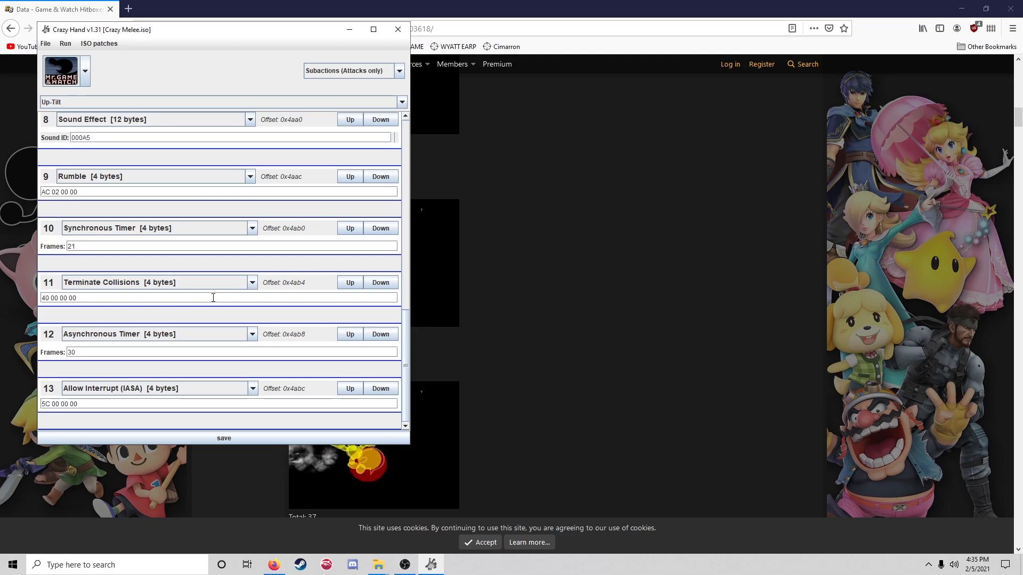
pyautogui.scroll(10, 210, 295)
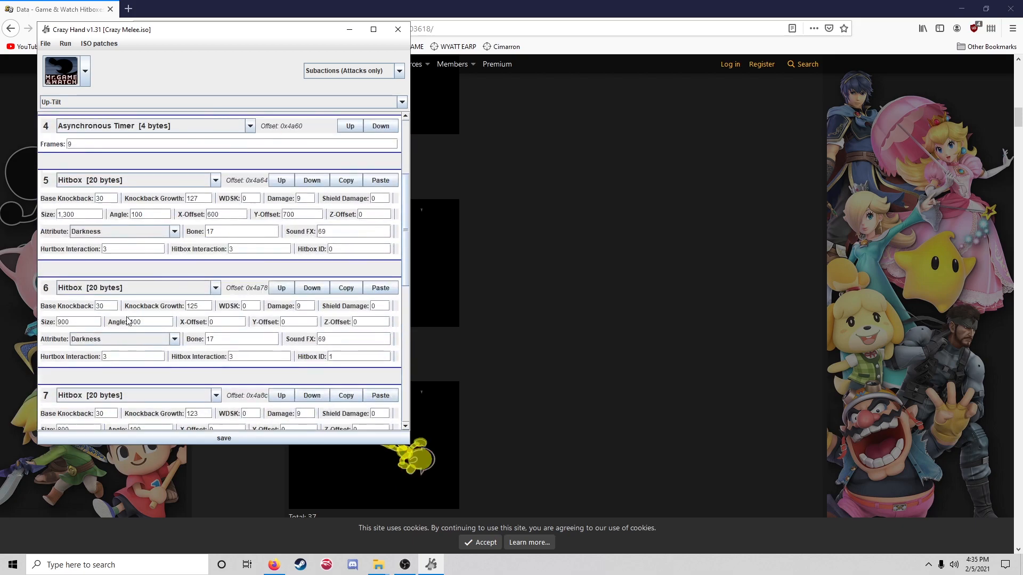
pyautogui.scroll(3, 128, 322)
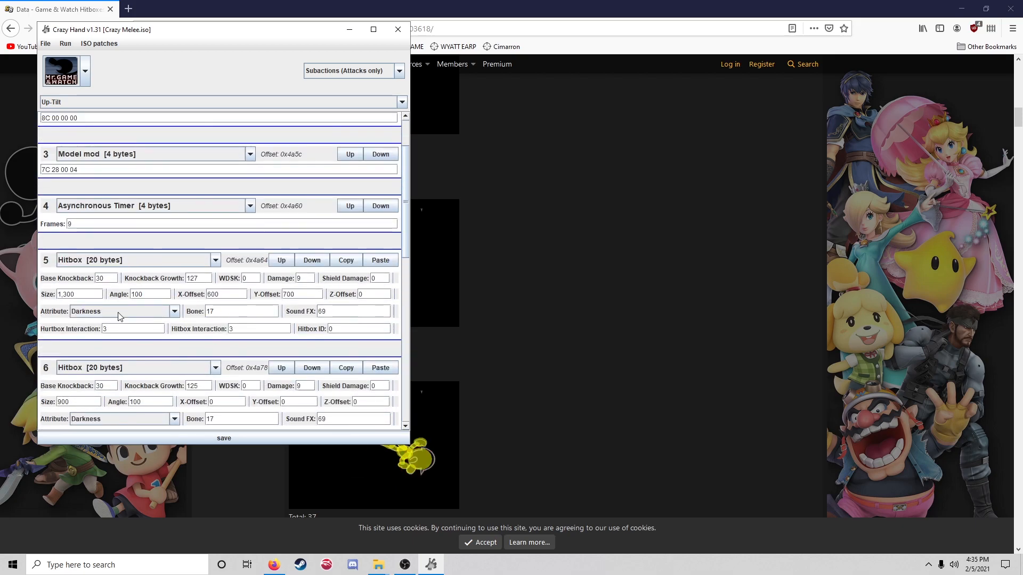
pyautogui.doubleClick(114, 226)
pyautogui.click(498, 313)
# Switch to Crazy Hand, set the Asynchronous Timer before Up-Tilt's first hitbox to 1 frame and save the change
pyautogui.click(431, 565)
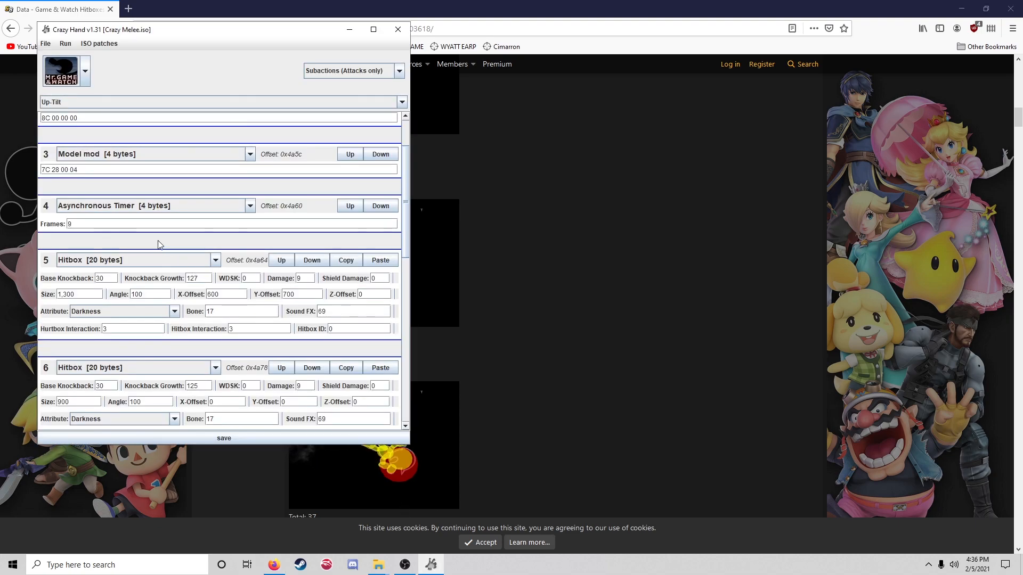
pyautogui.doubleClick(158, 224)
pyautogui.write('1')
pyautogui.click(207, 436)
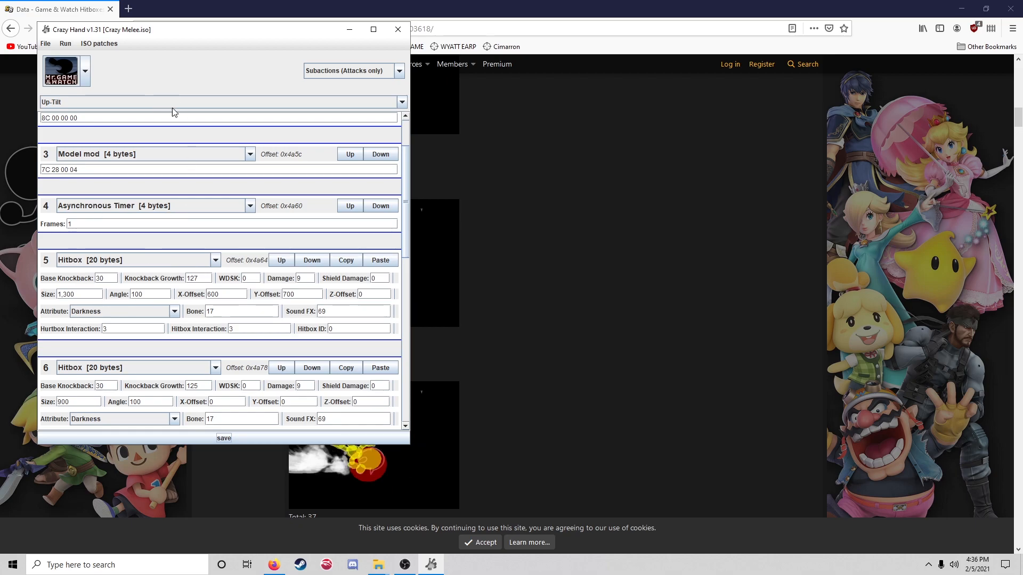
# Review the character data categories available for editing, and save the Up-Tilt changes again
pyautogui.click(360, 74)
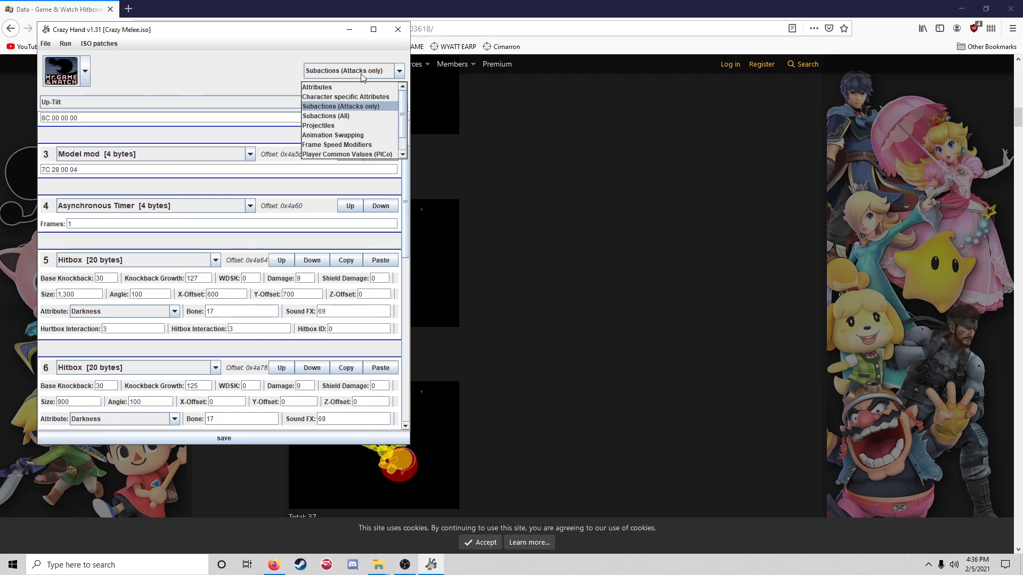
pyautogui.click(361, 75)
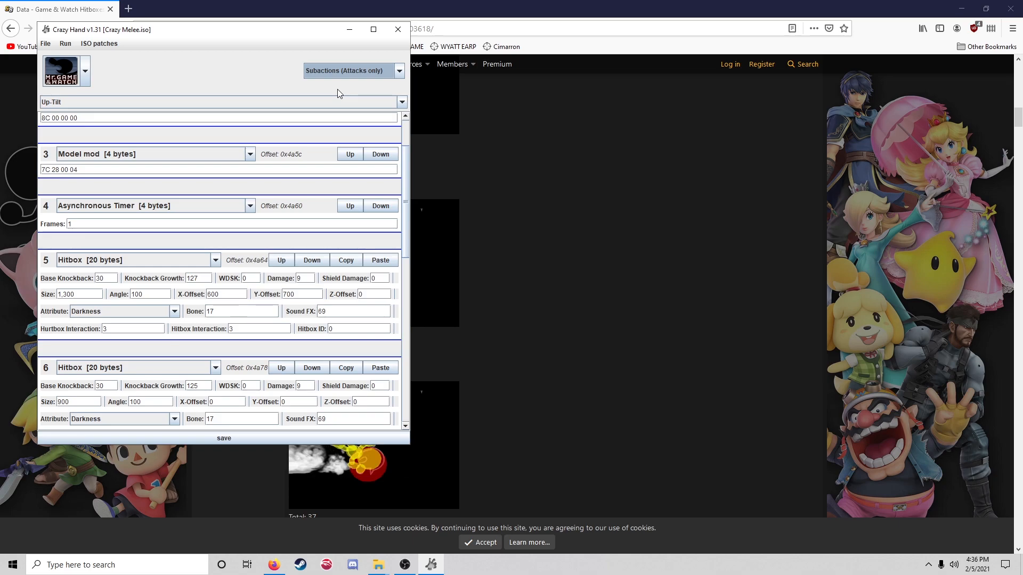
pyautogui.click(50, 45)
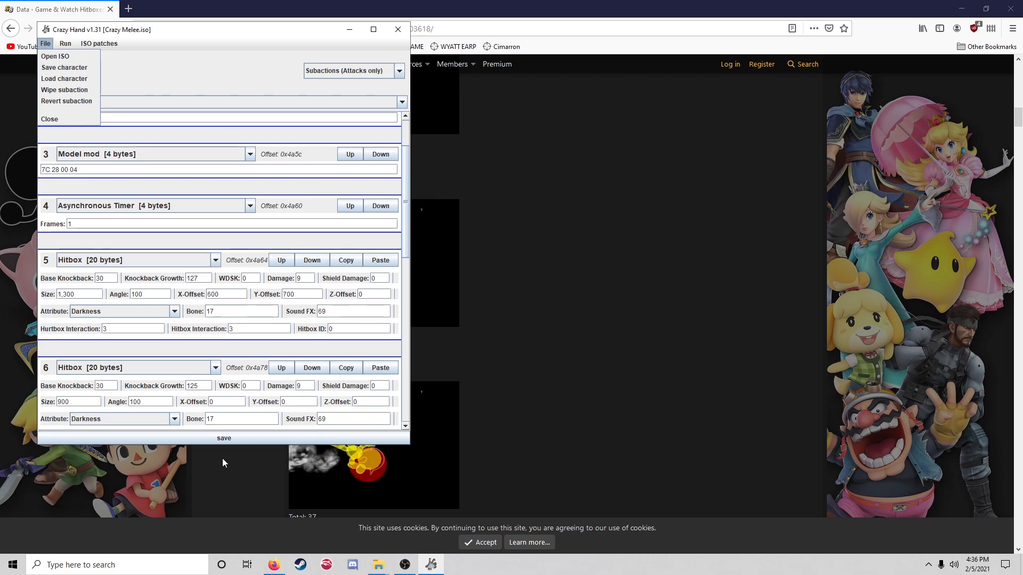
pyautogui.click(229, 441)
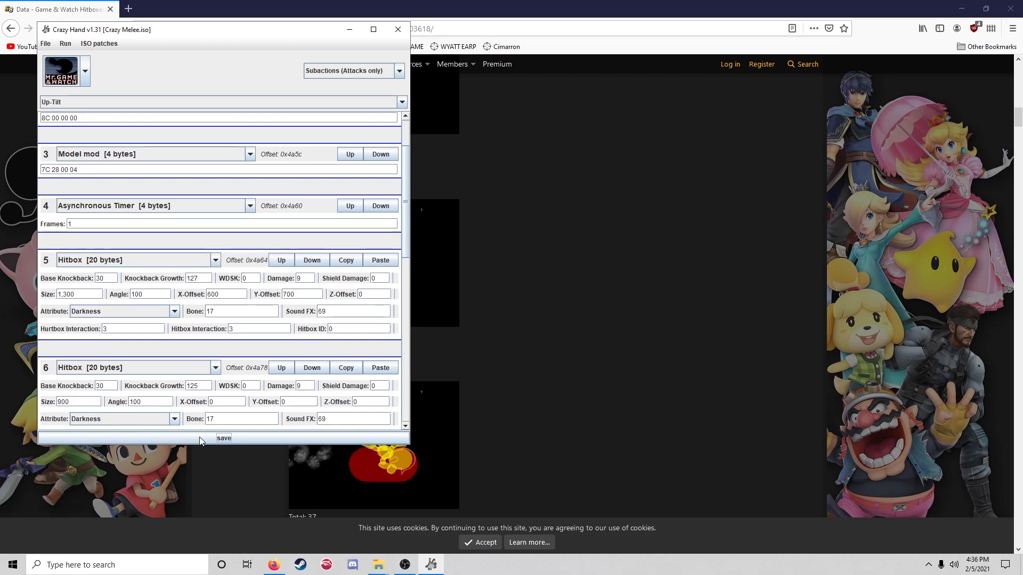
# Save Mr. Game & Watch's modified character data in the Crazy Hand v1.31 folder as a DAT file named Videotest
pyautogui.click(46, 44)
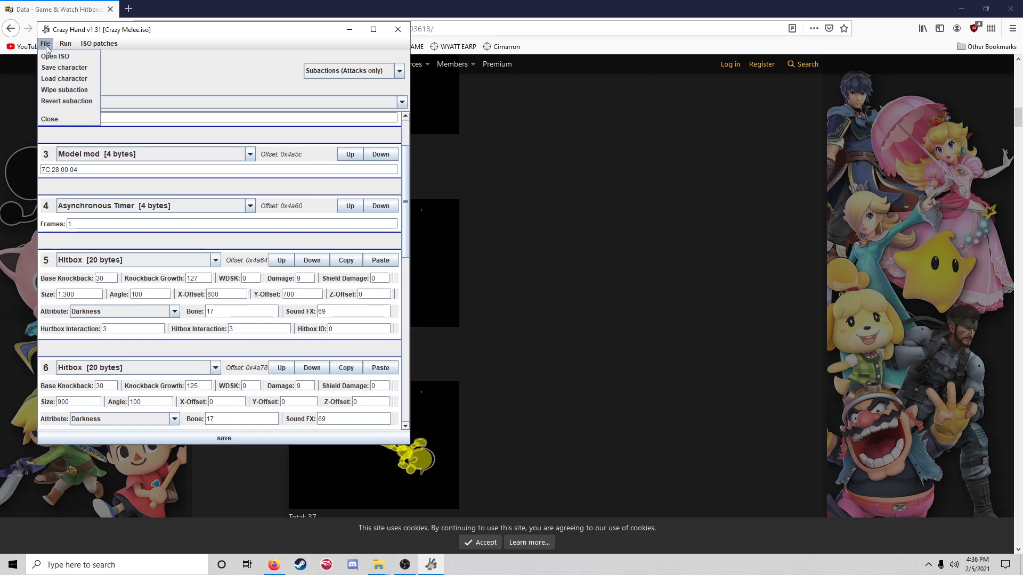
pyautogui.click(56, 68)
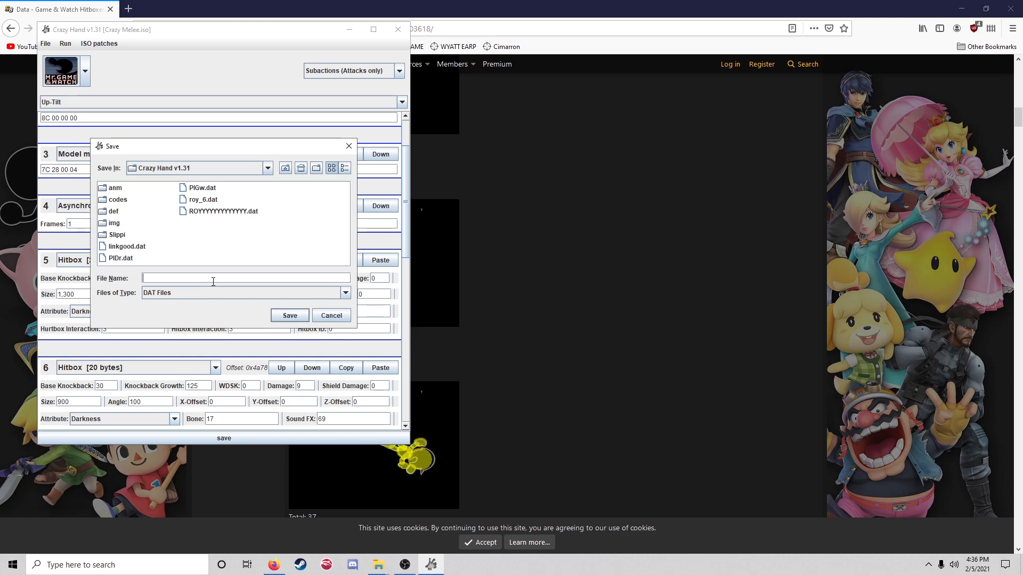
pyautogui.write('Videotest')
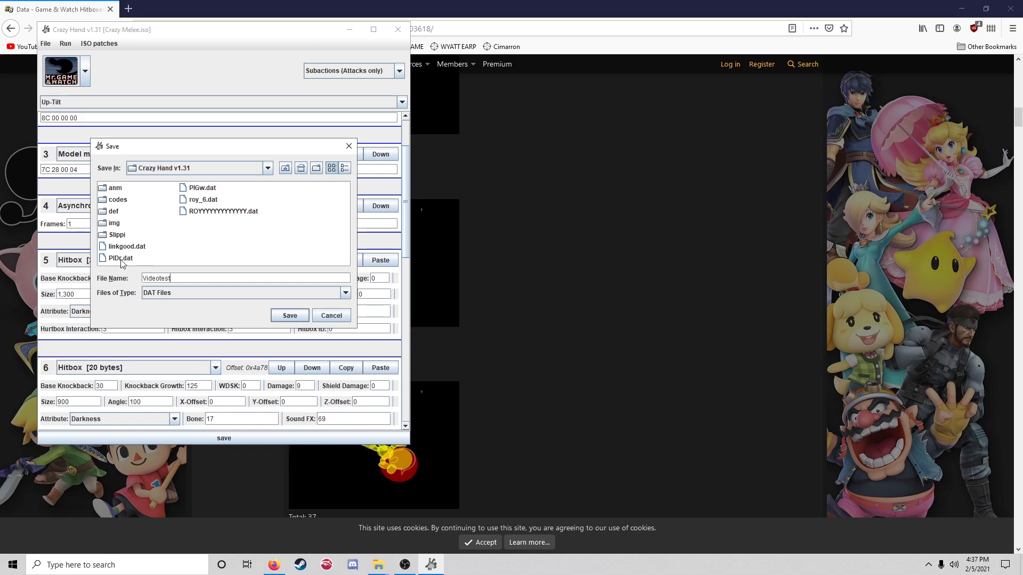
pyautogui.click(290, 316)
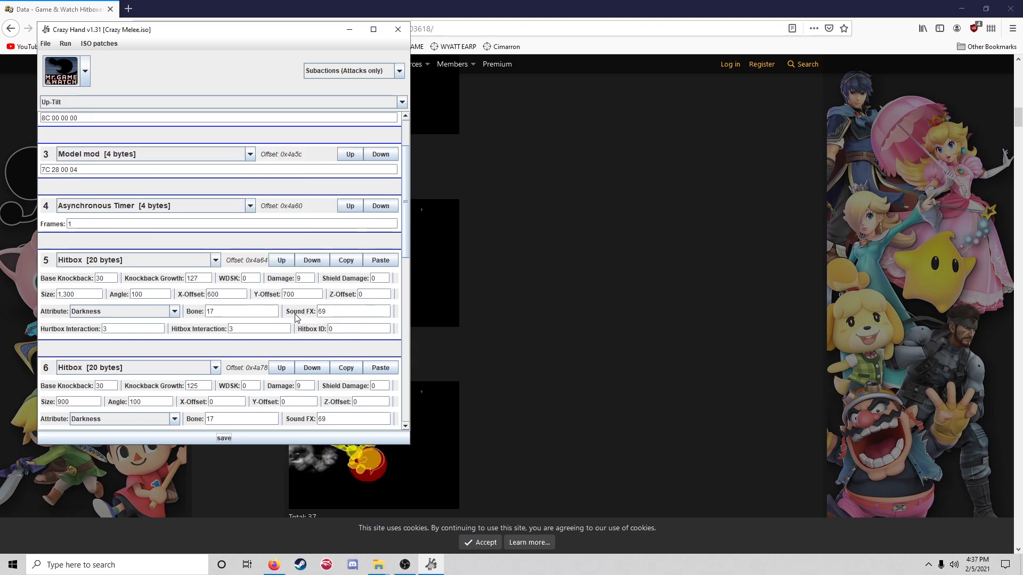
# Run the loaded ISO in Dolphin and maximize the game window
pyautogui.click(65, 45)
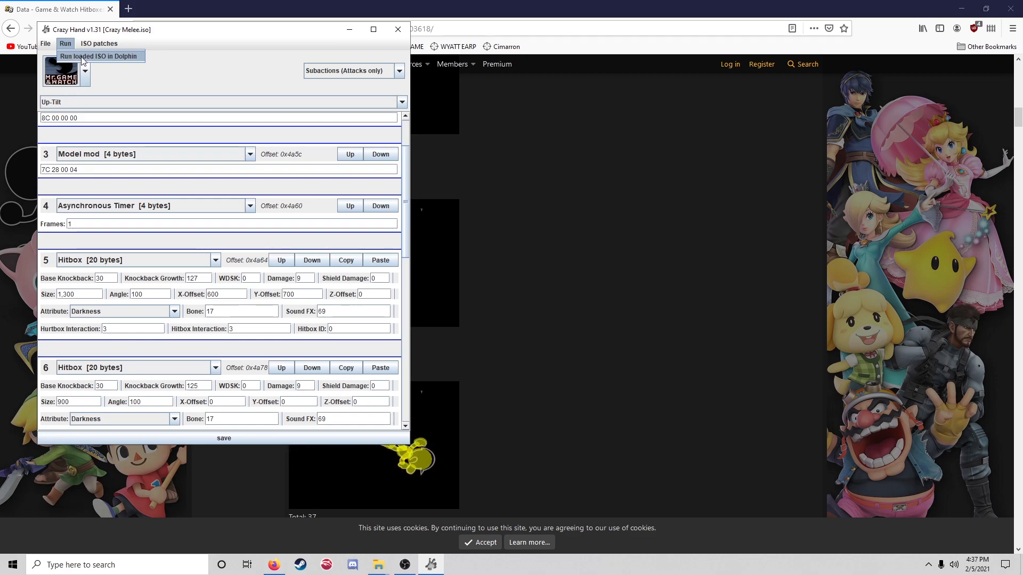
pyautogui.click(83, 56)
pyautogui.moveTo(310, 9); pyautogui.dragTo(527, 12)
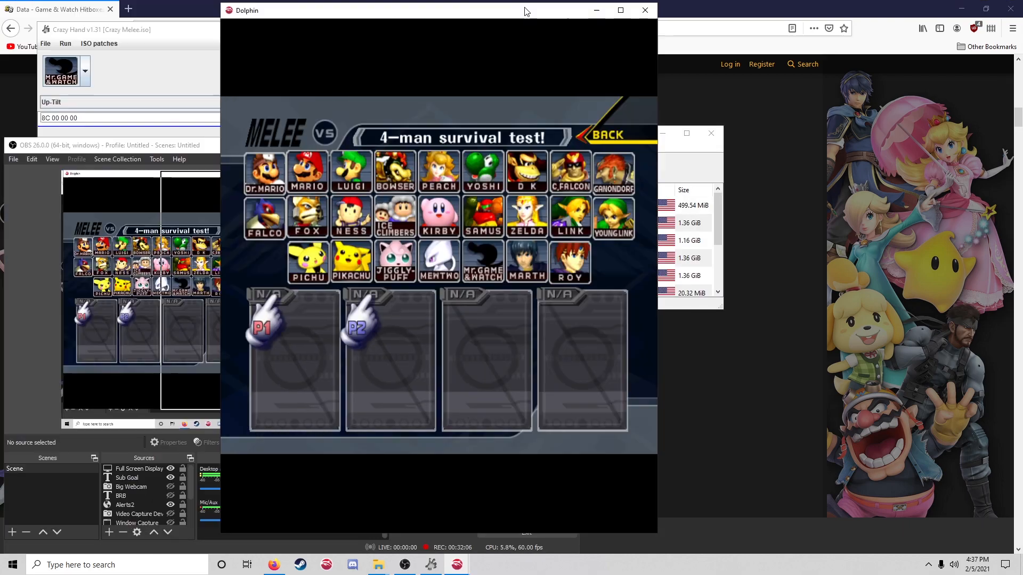
pyautogui.click(621, 9)
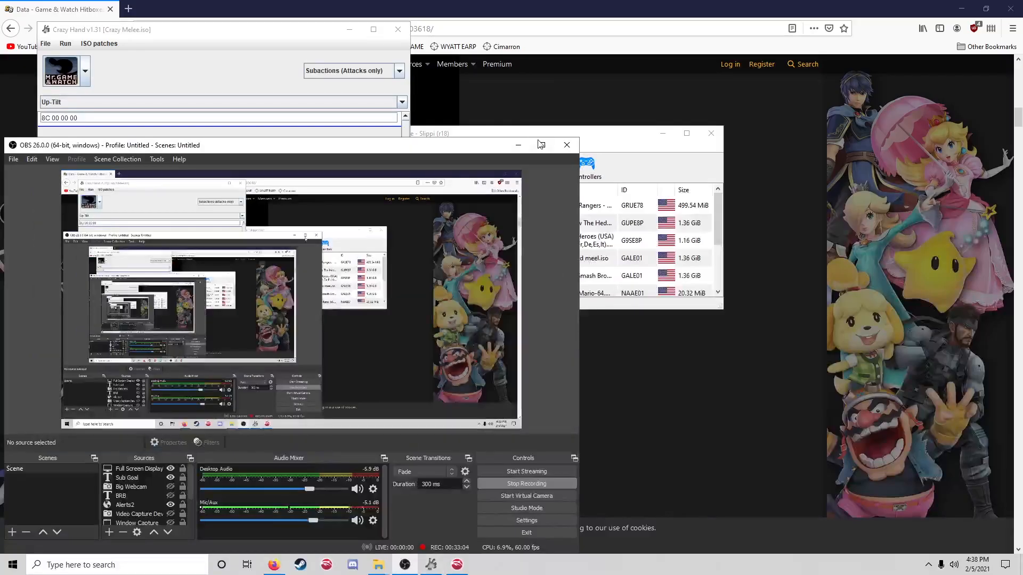
# Minimize OBS and close Firefox, and bring the open folder windows to the front
pyautogui.click(527, 145)
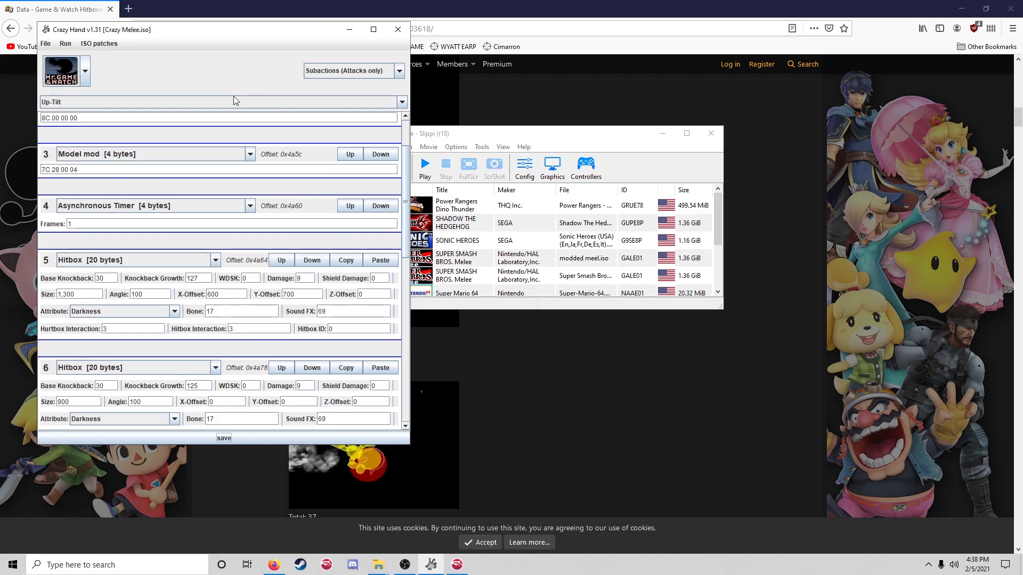
pyautogui.click(1010, 9)
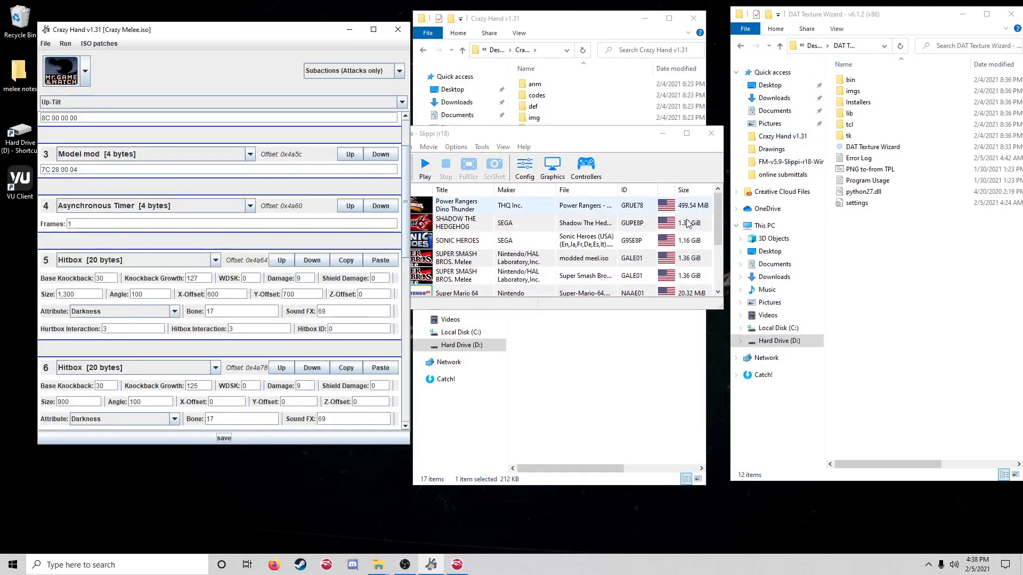
pyautogui.click(848, 352)
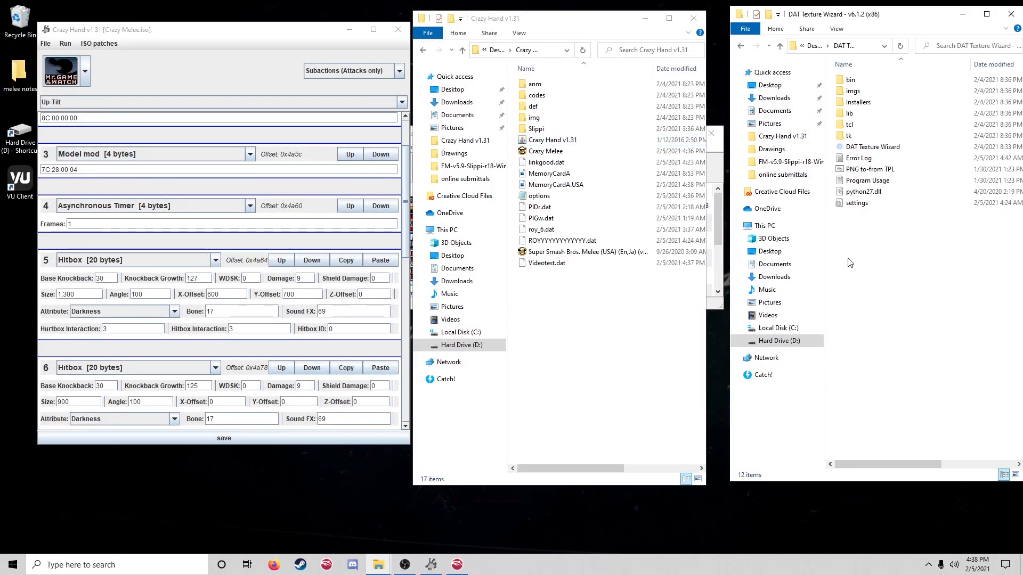
# Launch DAT Texture Wizard and open the Crazy Melee ISO from the Crazy Hand v1.31 folder, with its window clear of Crazy Hand
pyautogui.click(864, 154)
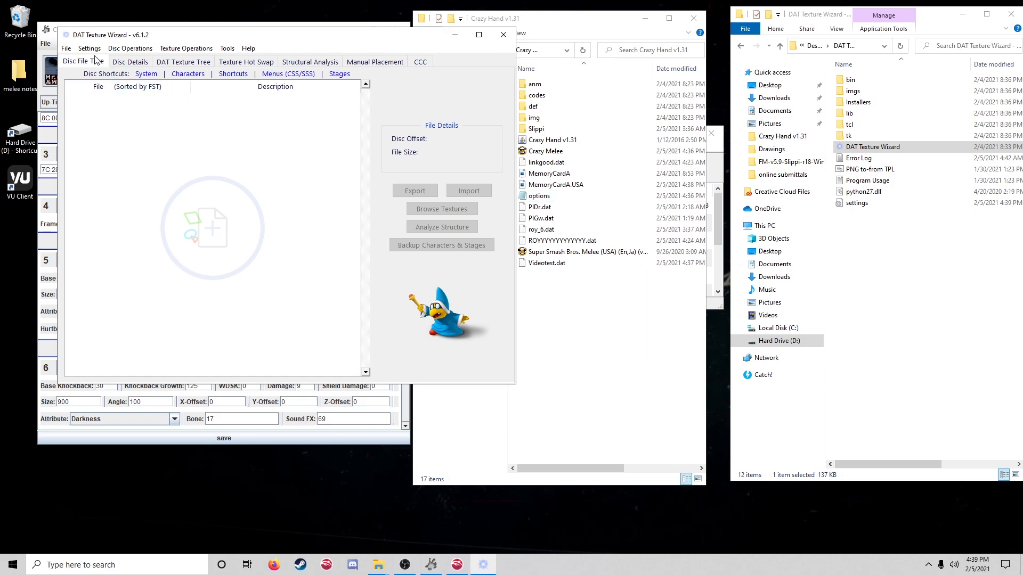
pyautogui.click(66, 48)
pyautogui.moveTo(73, 69)
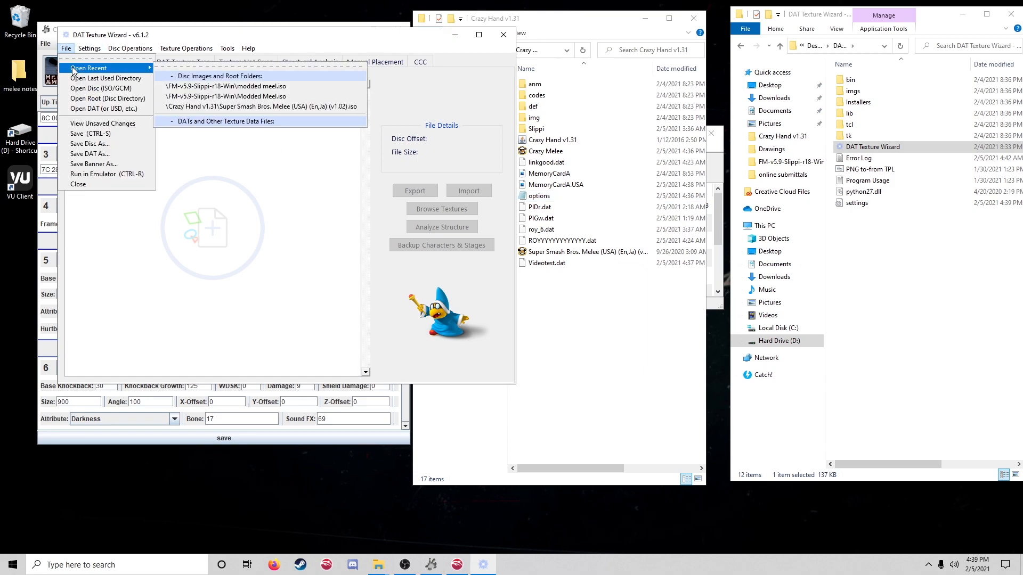
pyautogui.click(114, 88)
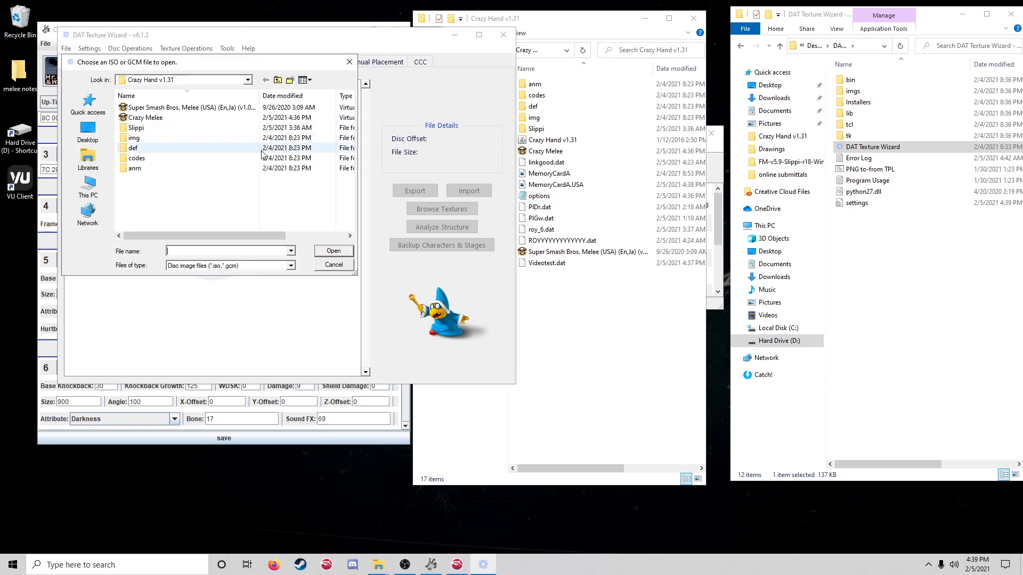
pyautogui.doubleClick(216, 118)
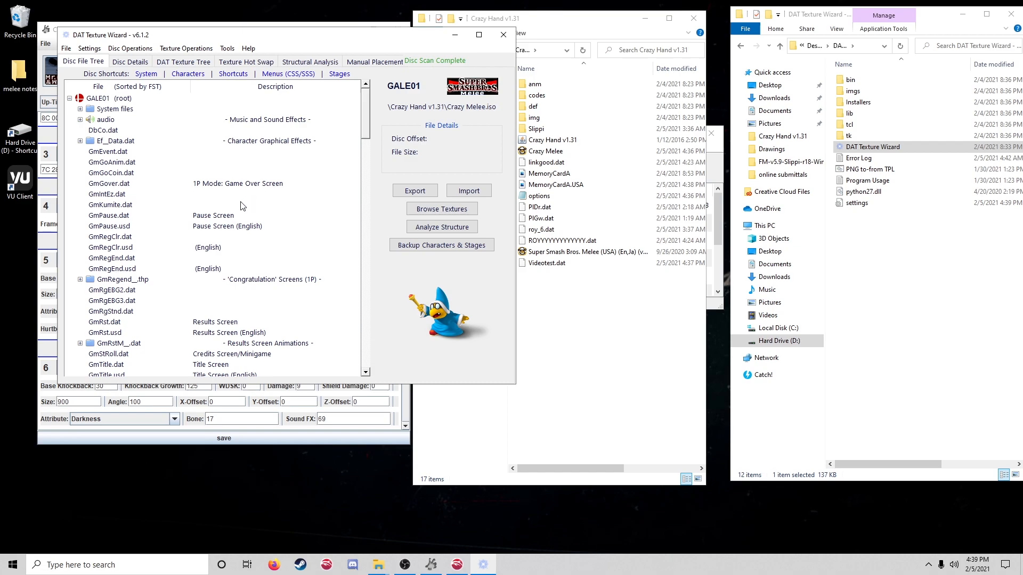
pyautogui.moveTo(223, 34); pyautogui.dragTo(605, 57)
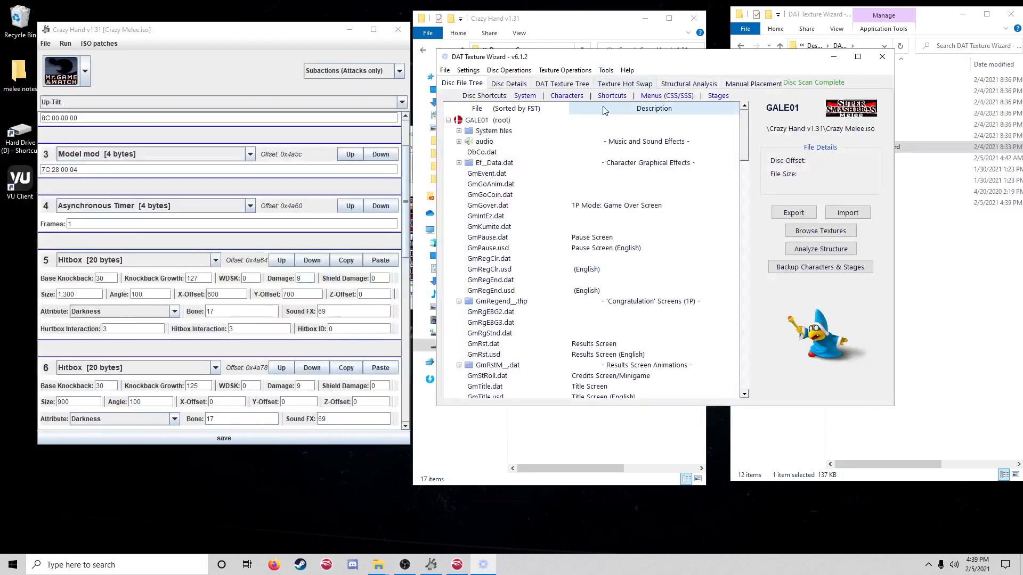
# Locate Game 'n Watch among the playable character files and select the NTSC data file PlGw.dat
pyautogui.click(566, 97)
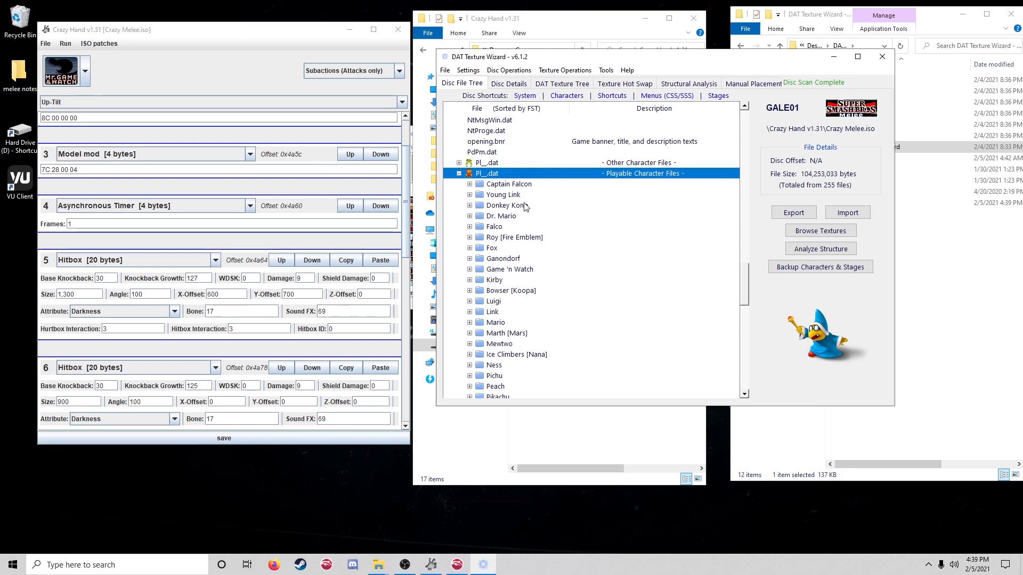
pyautogui.scroll(-3, 524, 216)
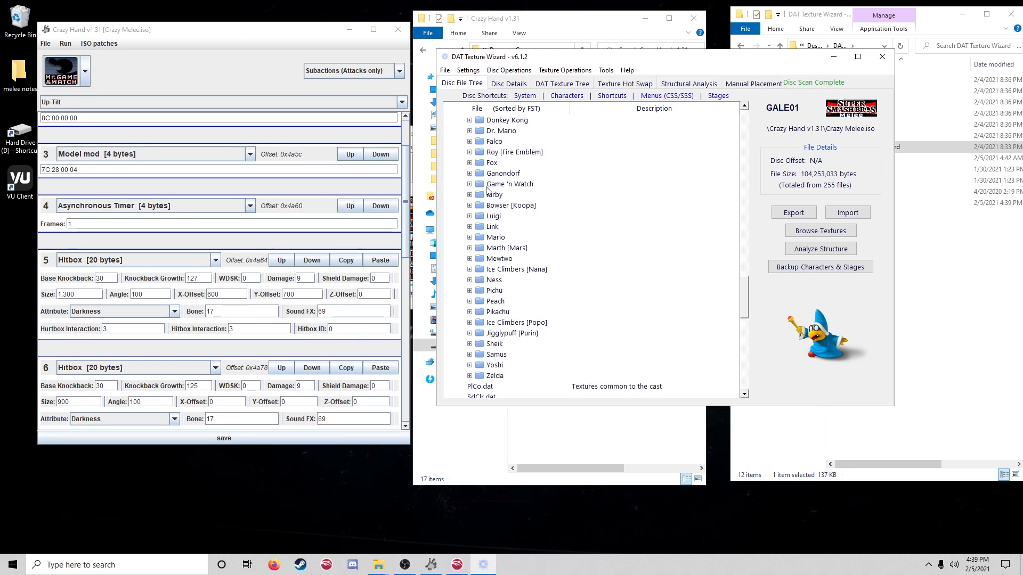
pyautogui.click(470, 184)
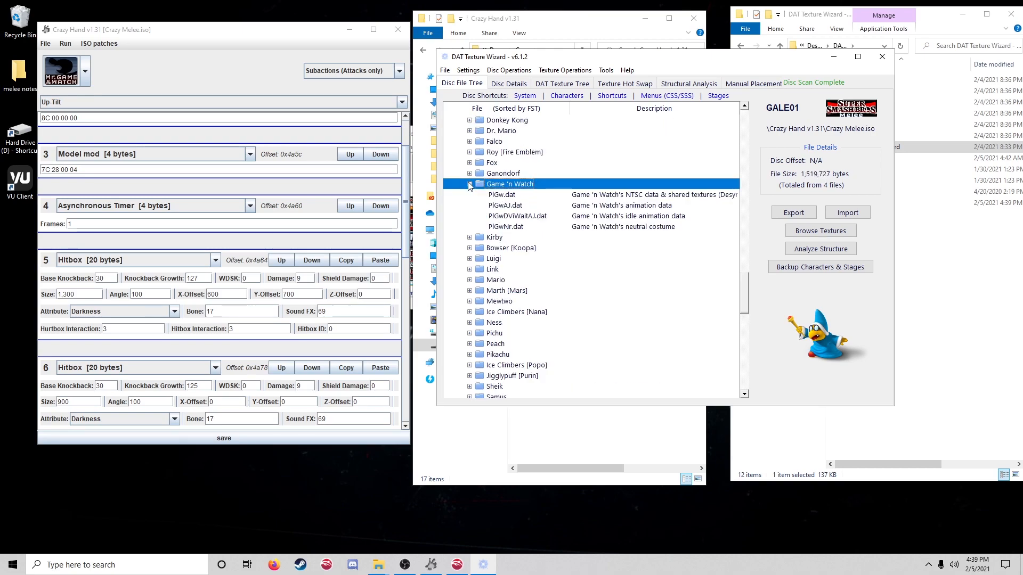
pyautogui.click(541, 196)
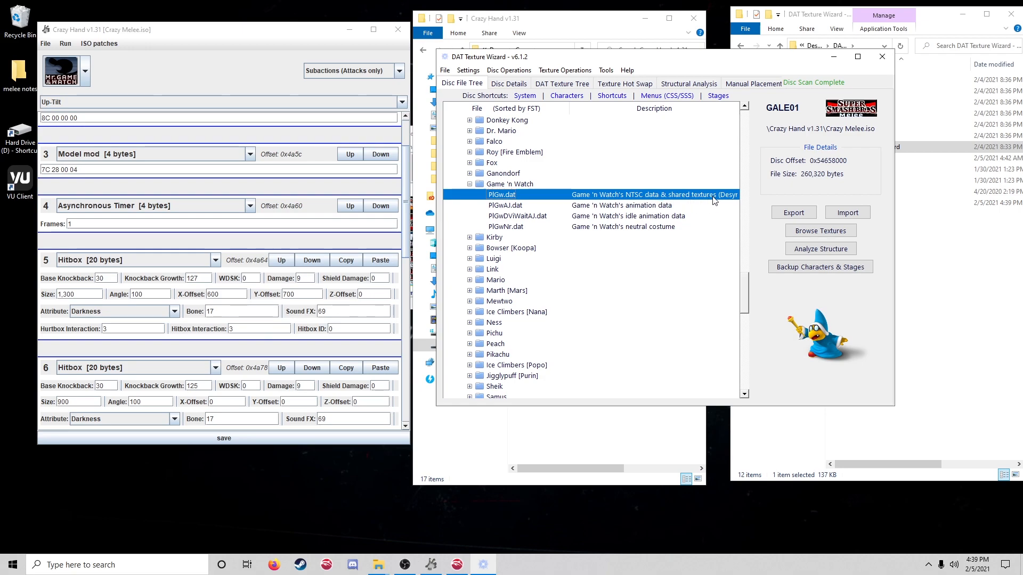
# Examine Ganondorf's file group and its NTSC data file PlGn.dat as a comparison
pyautogui.click(469, 184)
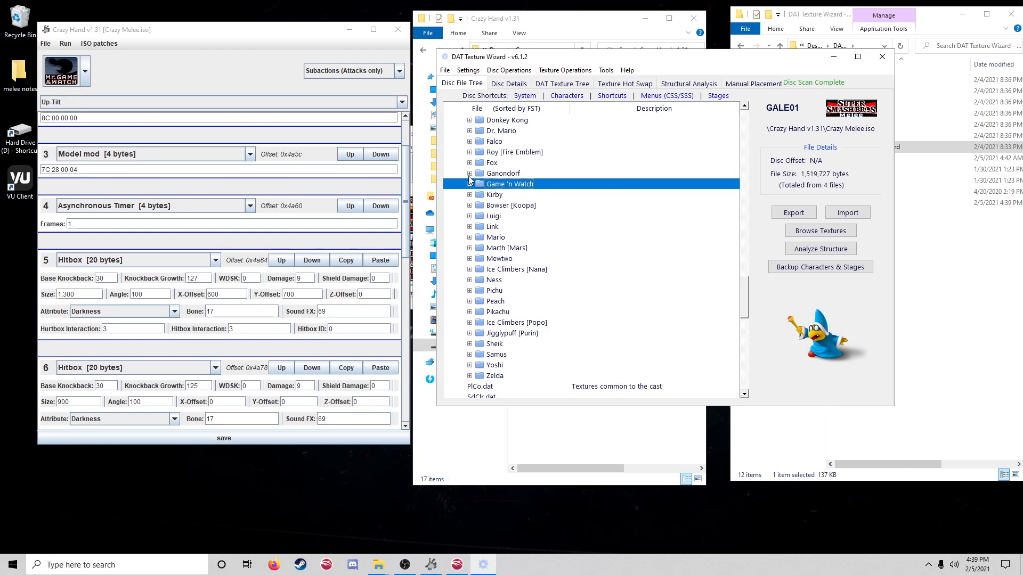
pyautogui.click(470, 174)
pyautogui.click(470, 174)
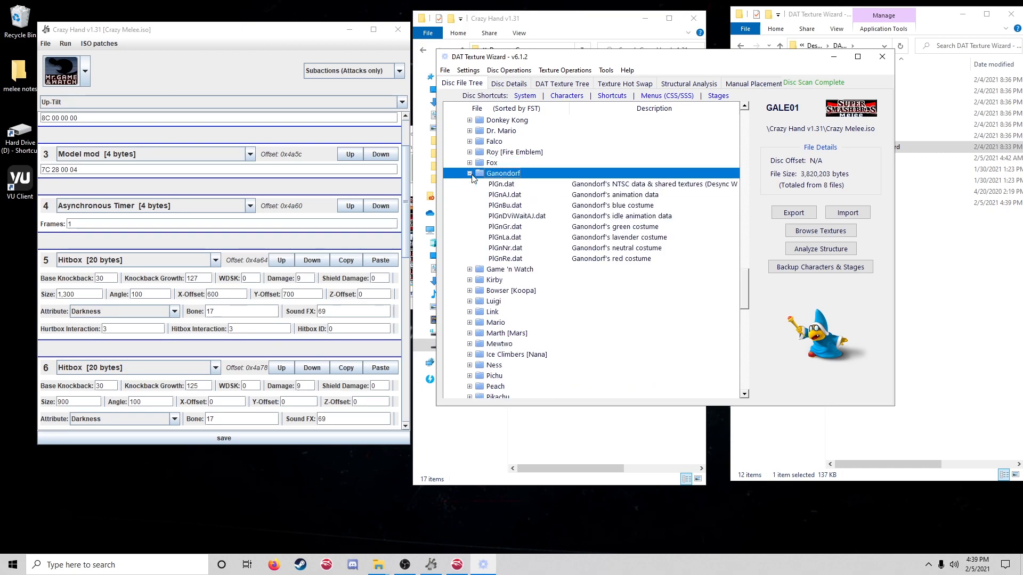
pyautogui.click(525, 186)
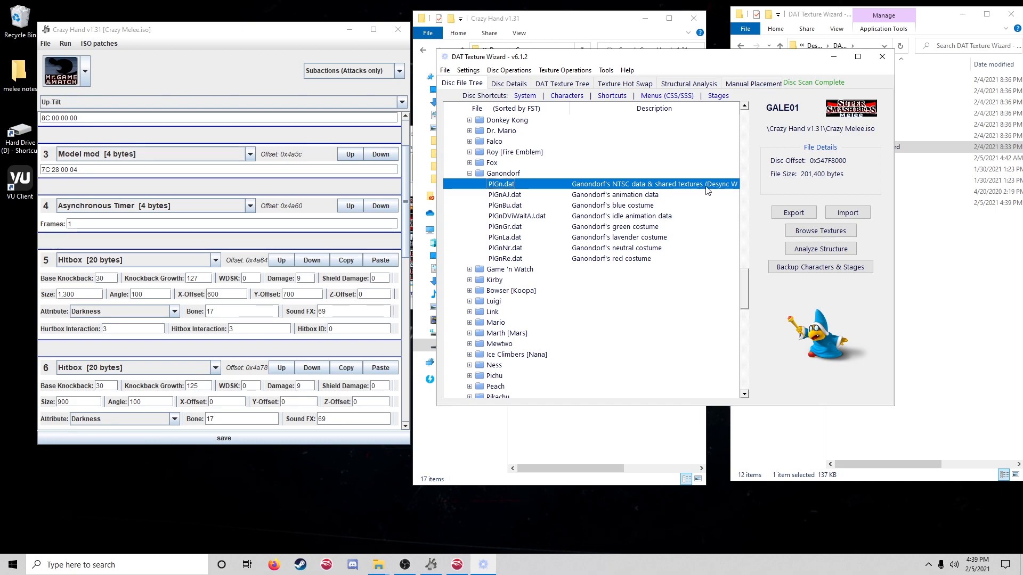
pyautogui.click(470, 173)
# Import Videotest.dat as the replacement for Game 'n Watch's PlGw.dat
pyautogui.click(470, 184)
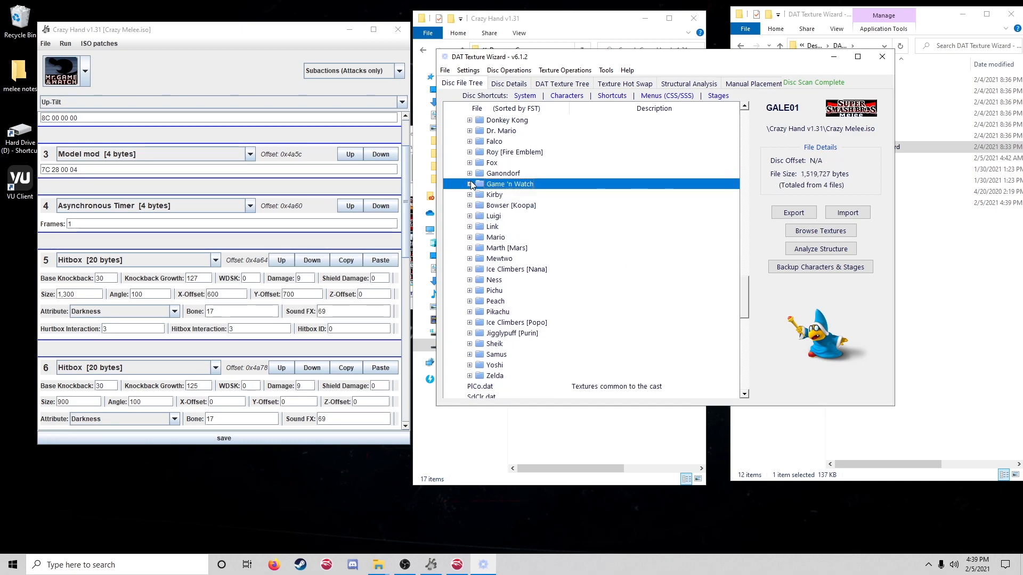
pyautogui.click(493, 195)
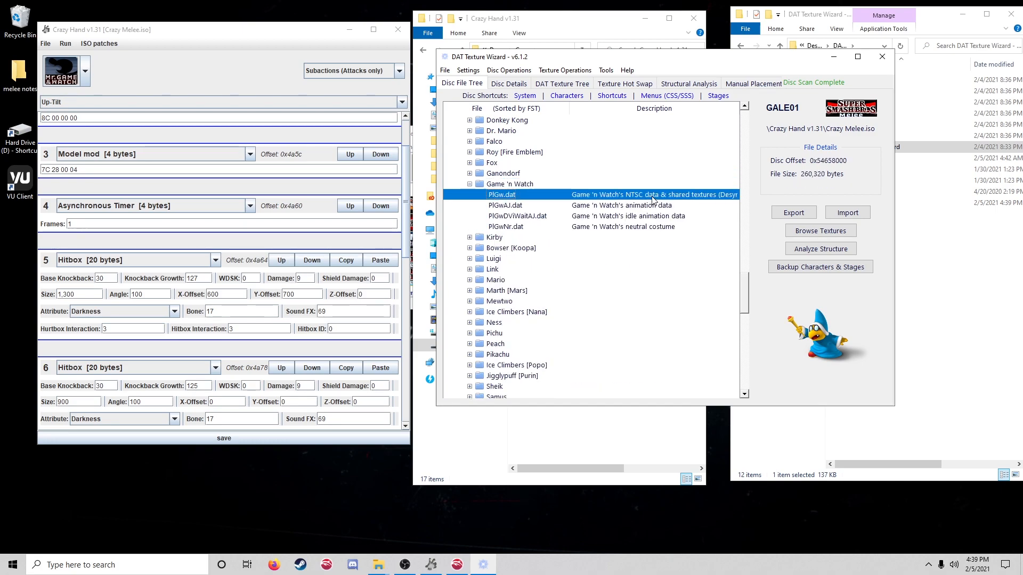
pyautogui.click(848, 213)
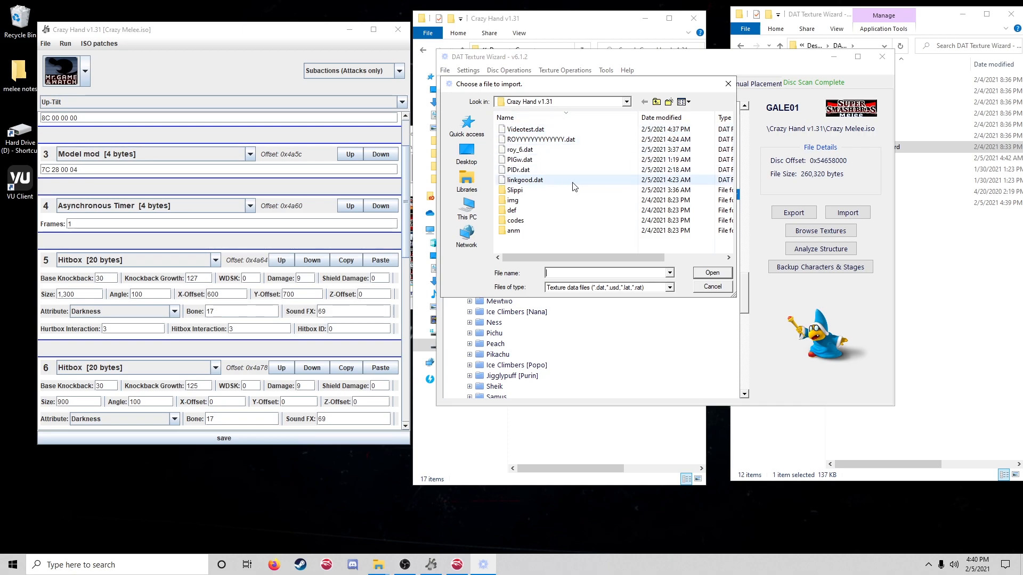
pyautogui.click(534, 133)
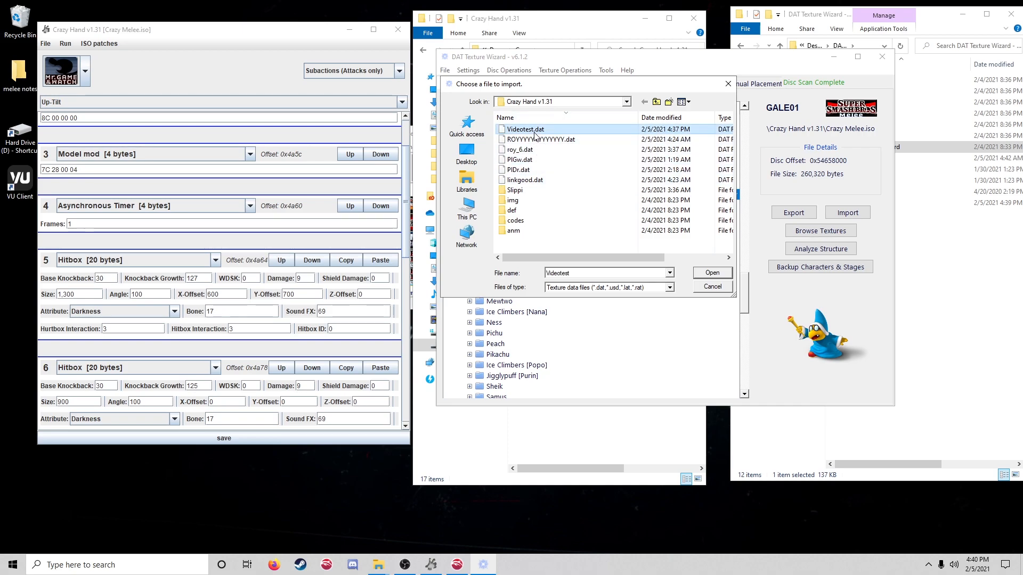
pyautogui.doubleClick(551, 131)
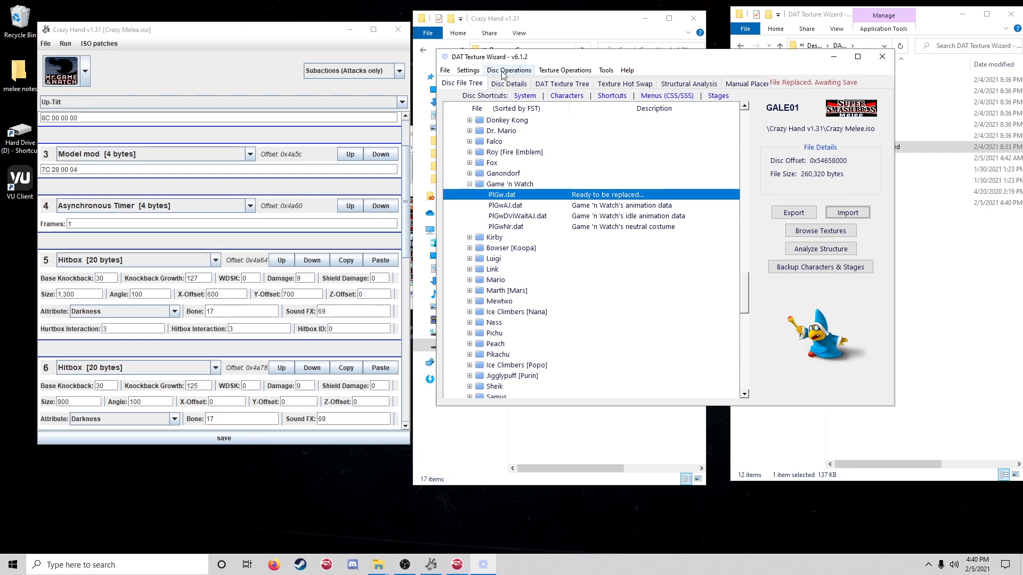
# Save the pending file replacement to the Crazy Melee disc image
pyautogui.click(481, 75)
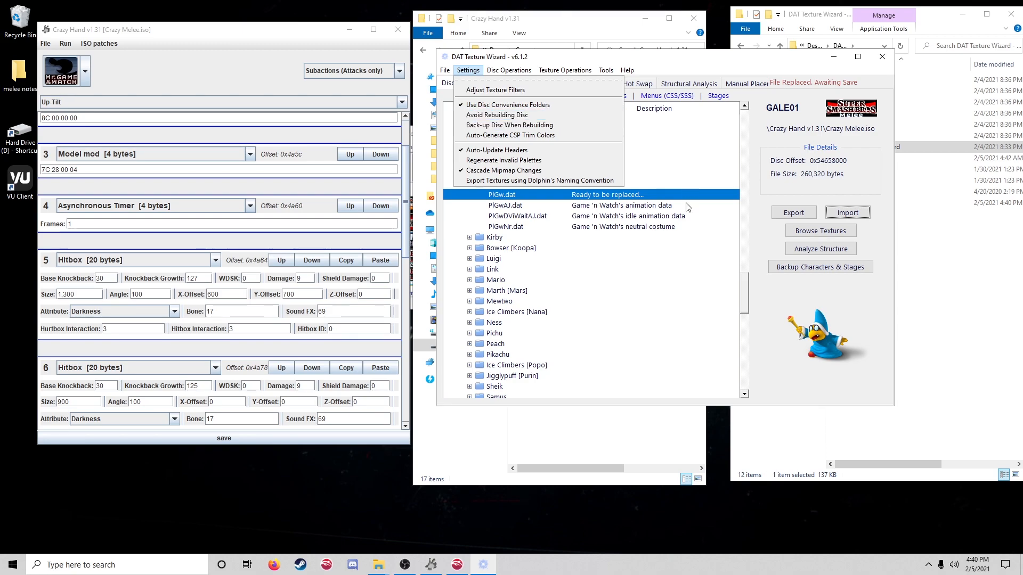
pyautogui.click(699, 199)
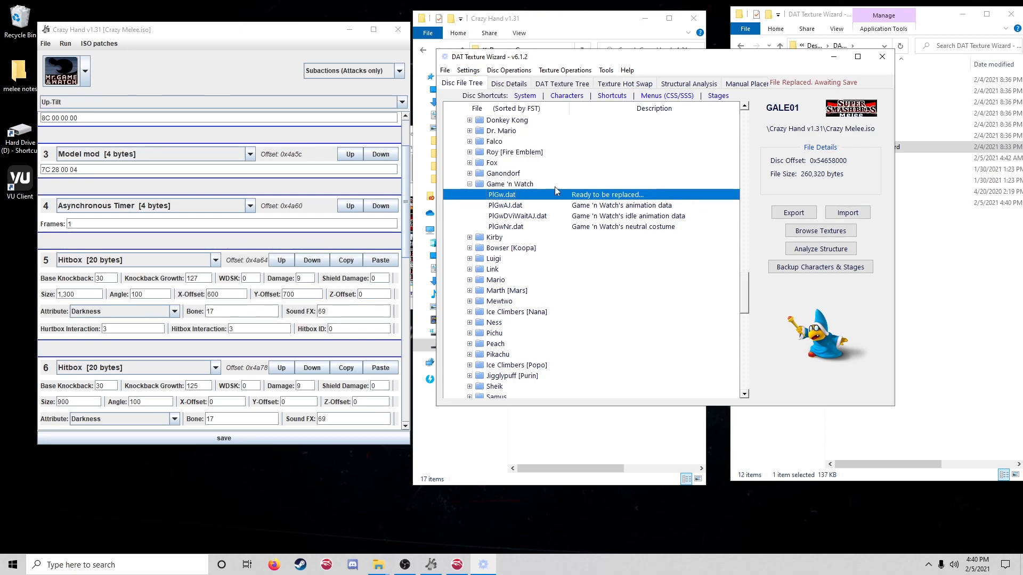
pyautogui.click(445, 71)
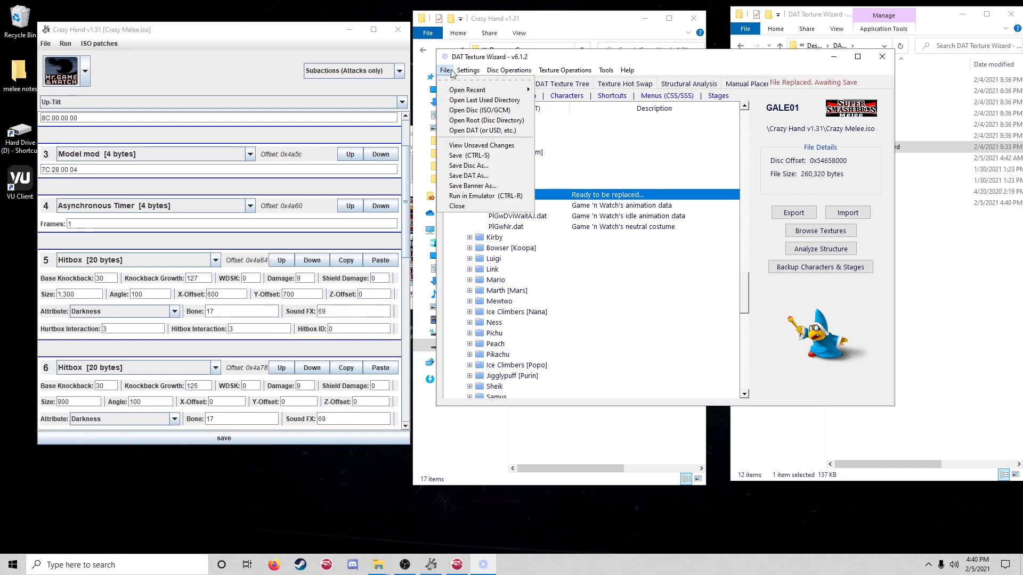
pyautogui.click(475, 157)
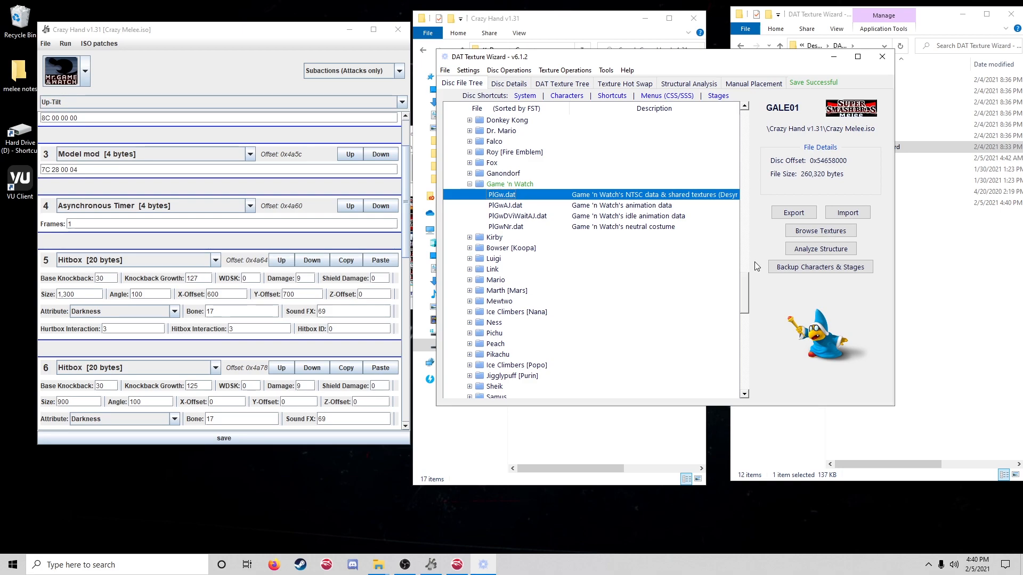
# Compare PlGw.dat and Videotest.dat in the Crazy Hand v1.31 folder with the Game 'n Watch files in DAT Texture Wizard
pyautogui.click(600, 446)
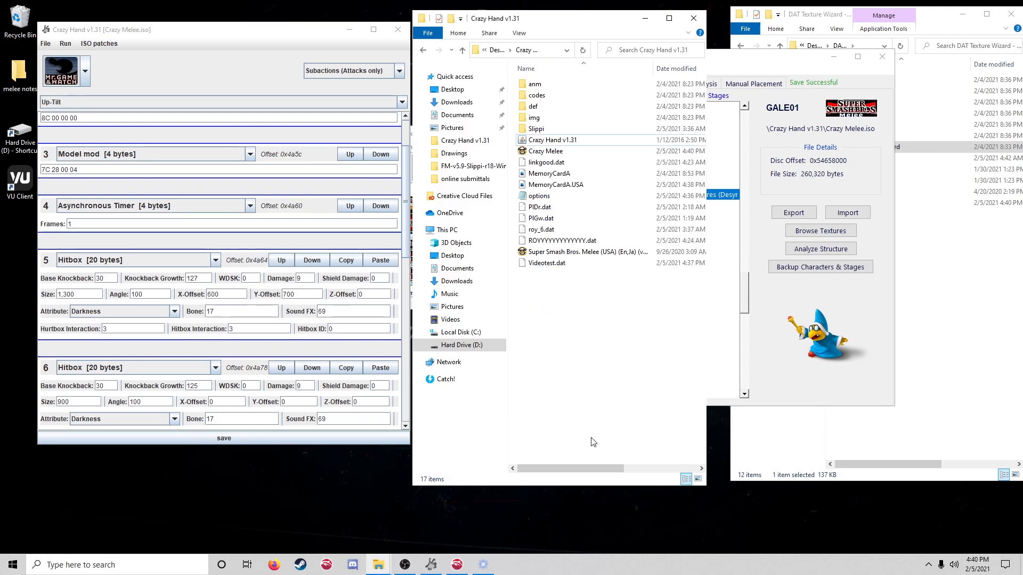
pyautogui.click(577, 221)
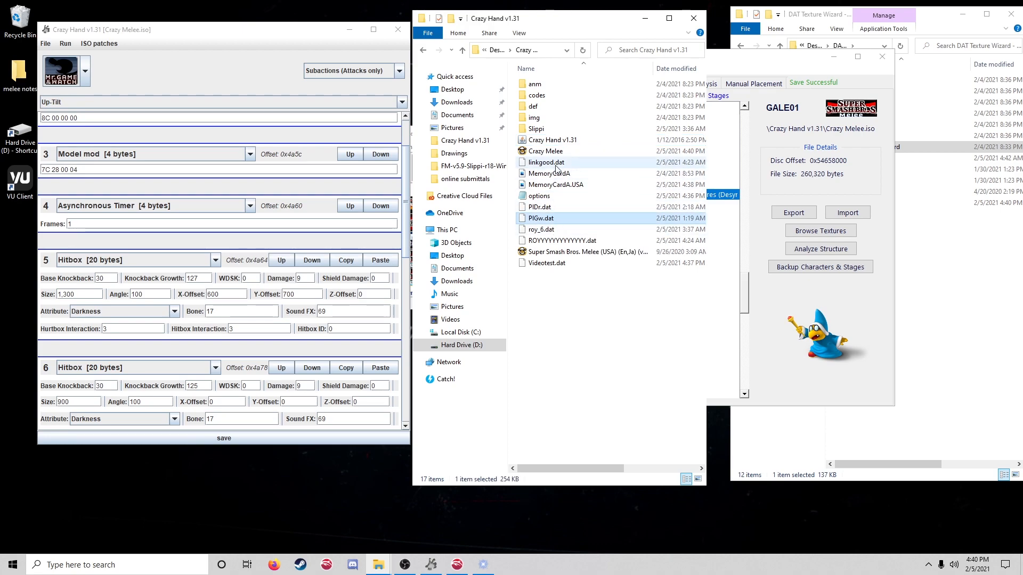
pyautogui.click(549, 263)
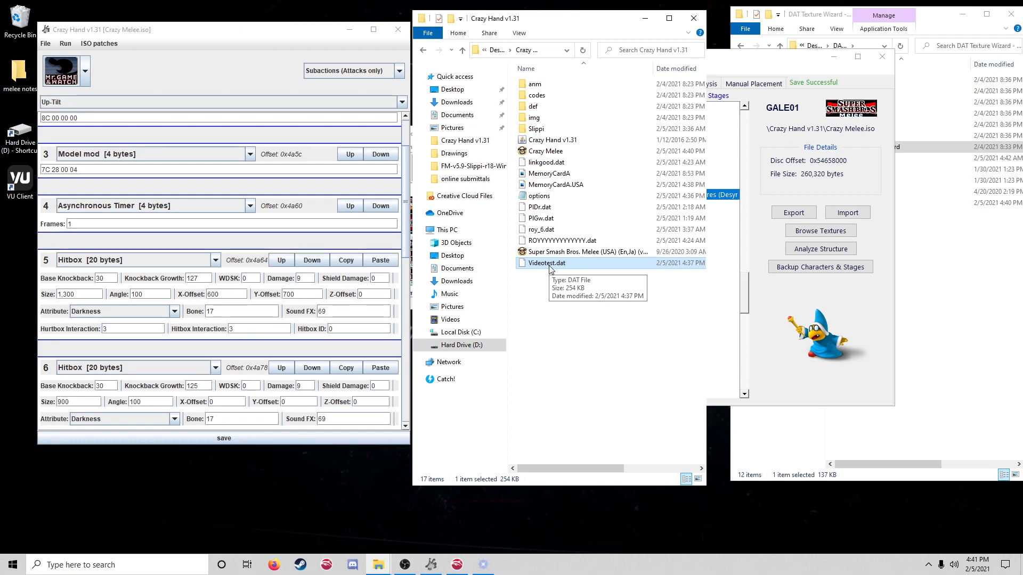
pyautogui.click(818, 402)
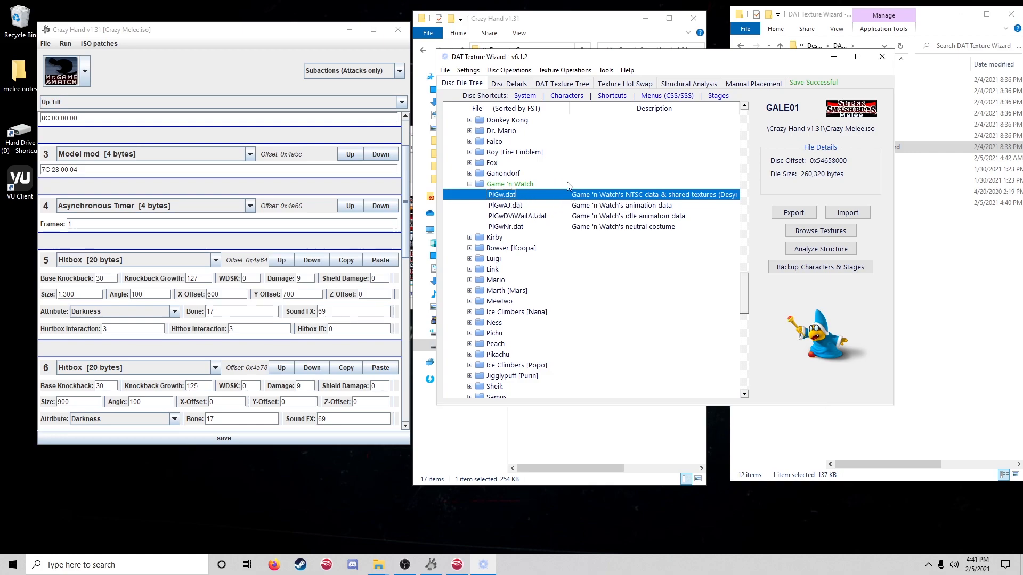
pyautogui.click(545, 433)
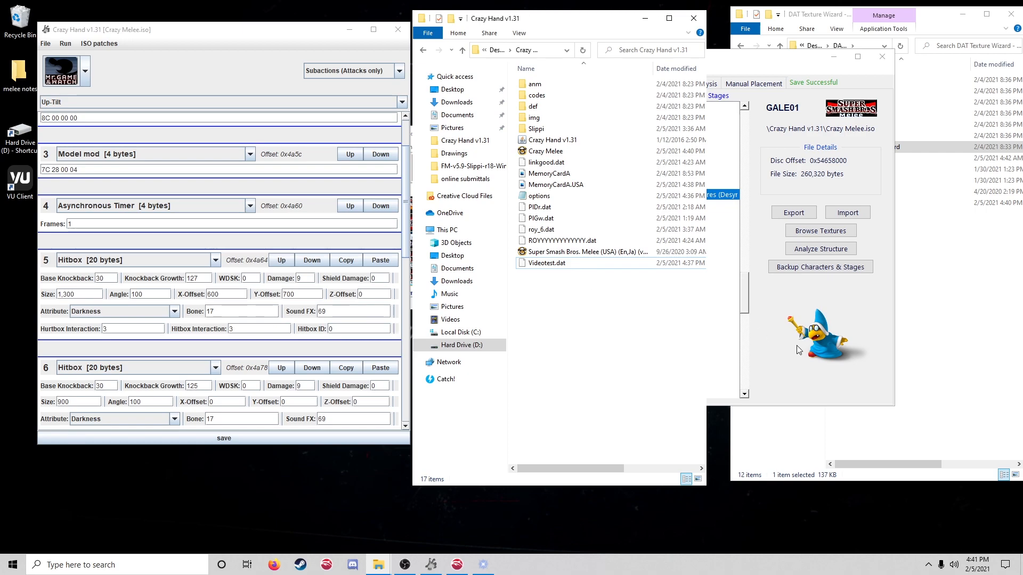
pyautogui.click(793, 322)
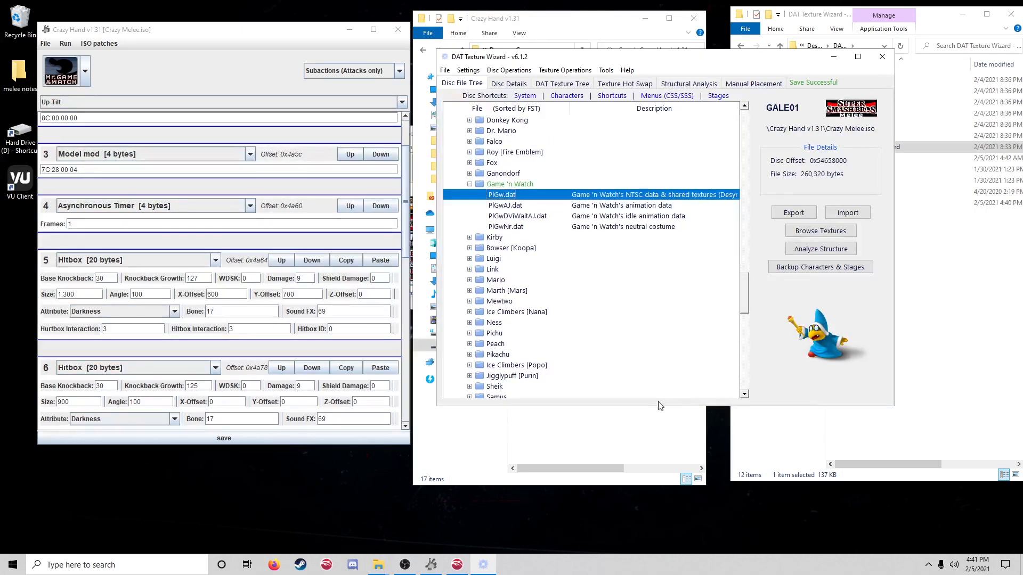
pyautogui.click(635, 432)
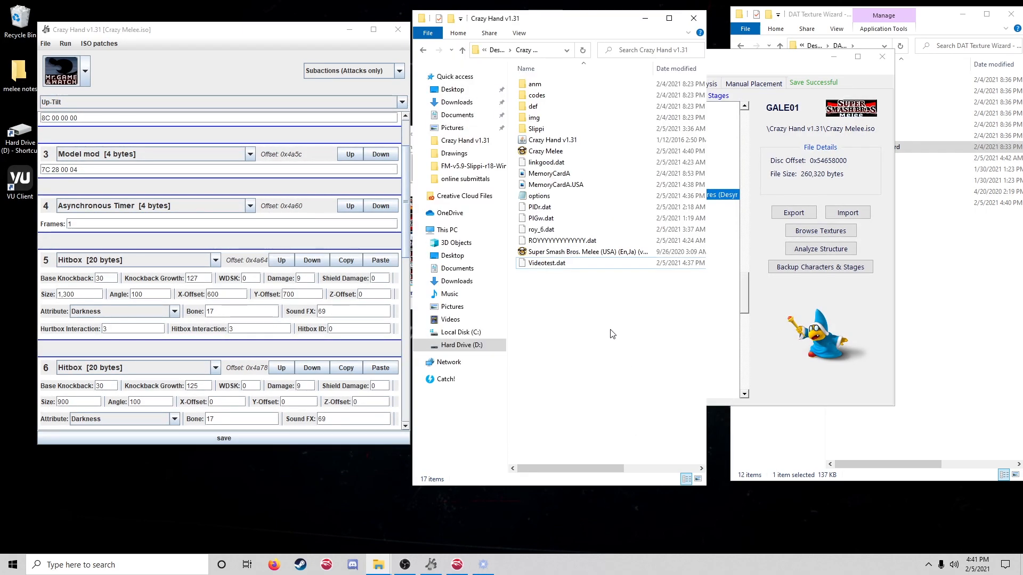
pyautogui.click(800, 325)
# Collapse the Game 'n Watch folder in the disc file tree and switch to OBS
pyautogui.click(469, 184)
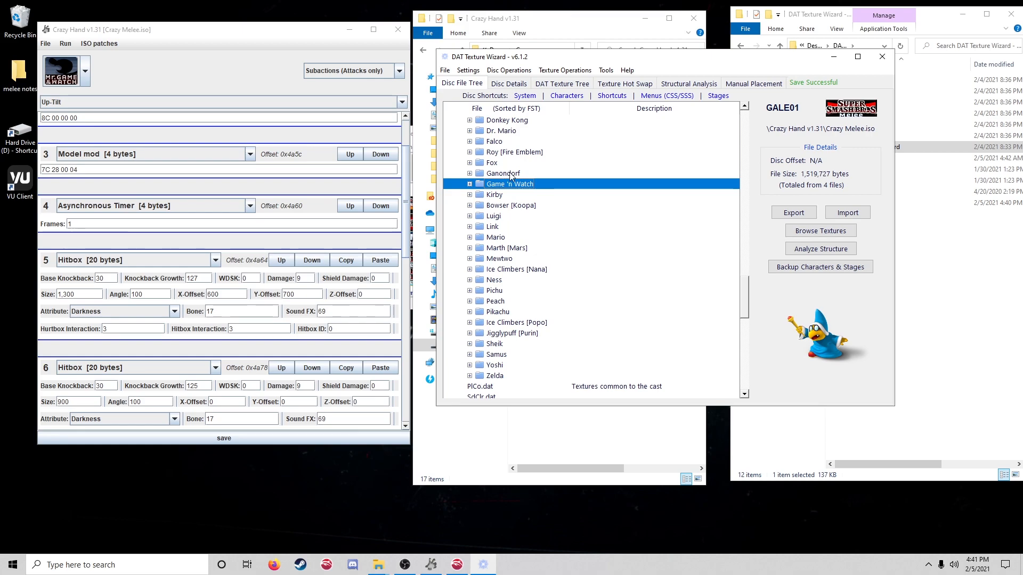
pyautogui.click(600, 170)
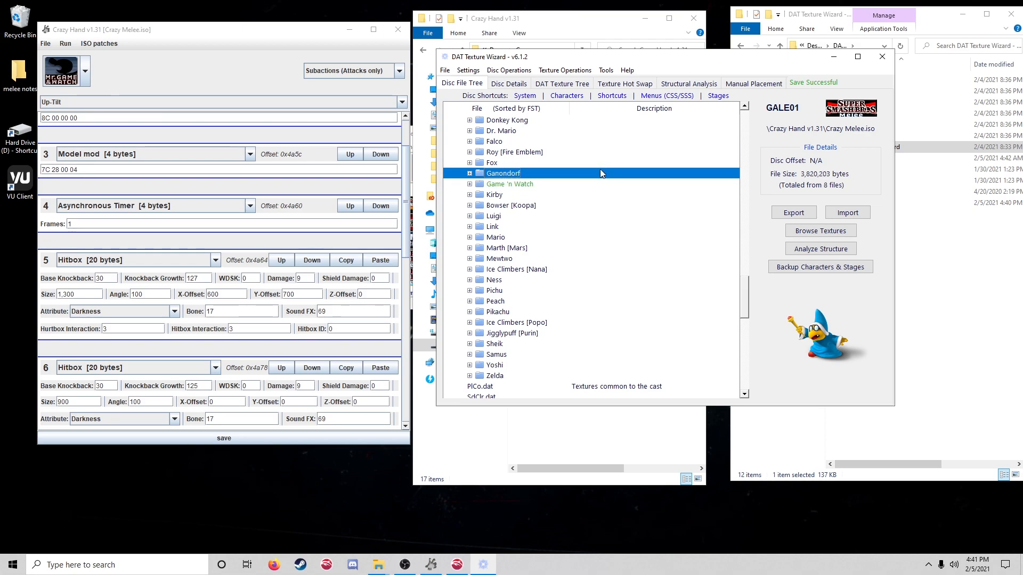
pyautogui.click(561, 188)
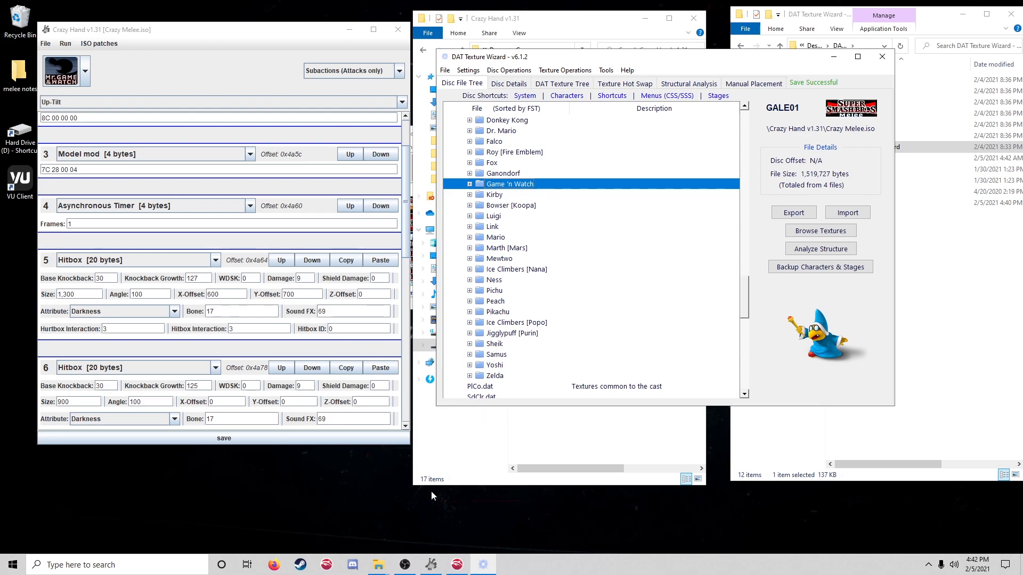
pyautogui.moveTo(406, 563)
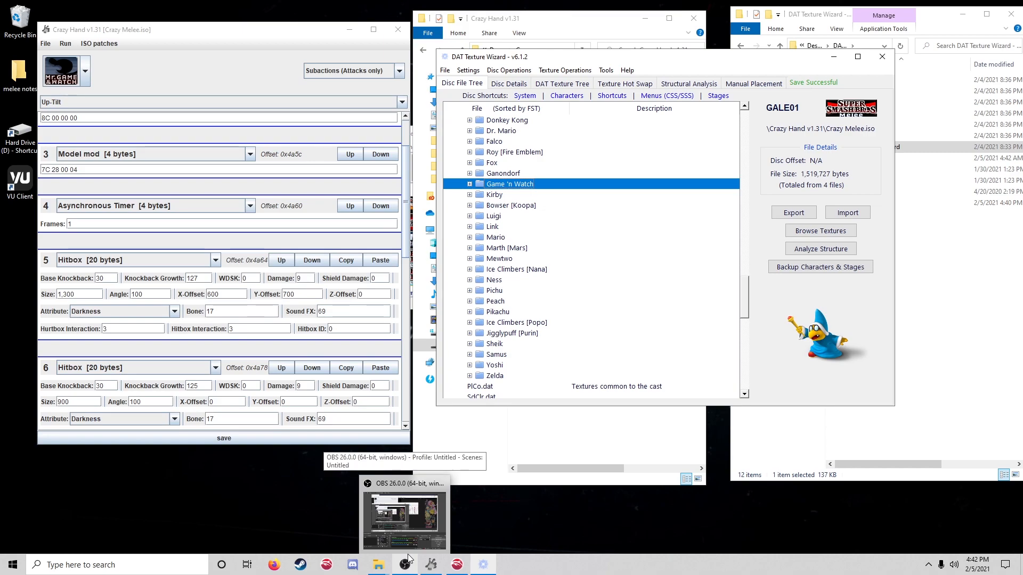
pyautogui.click(408, 560)
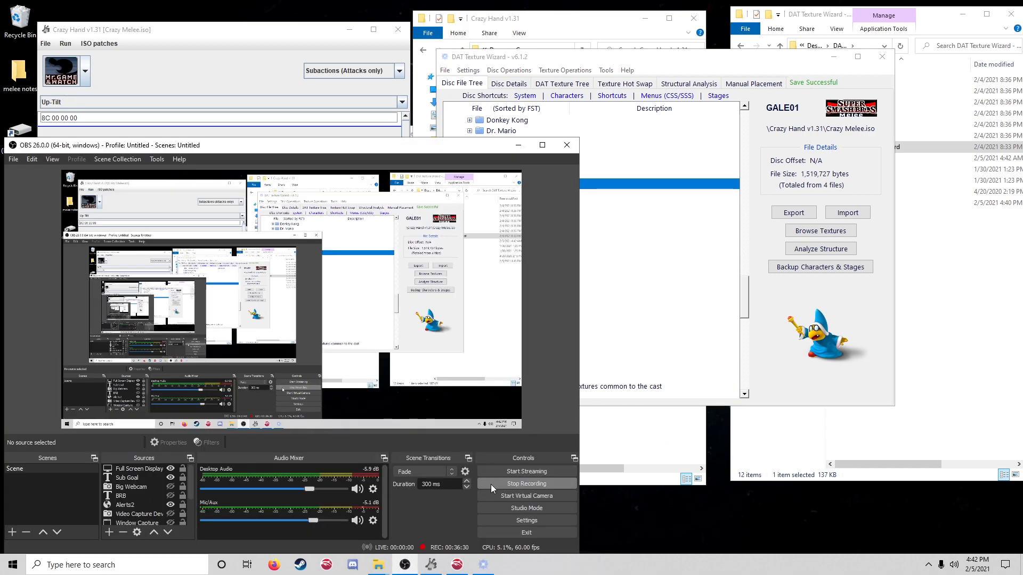